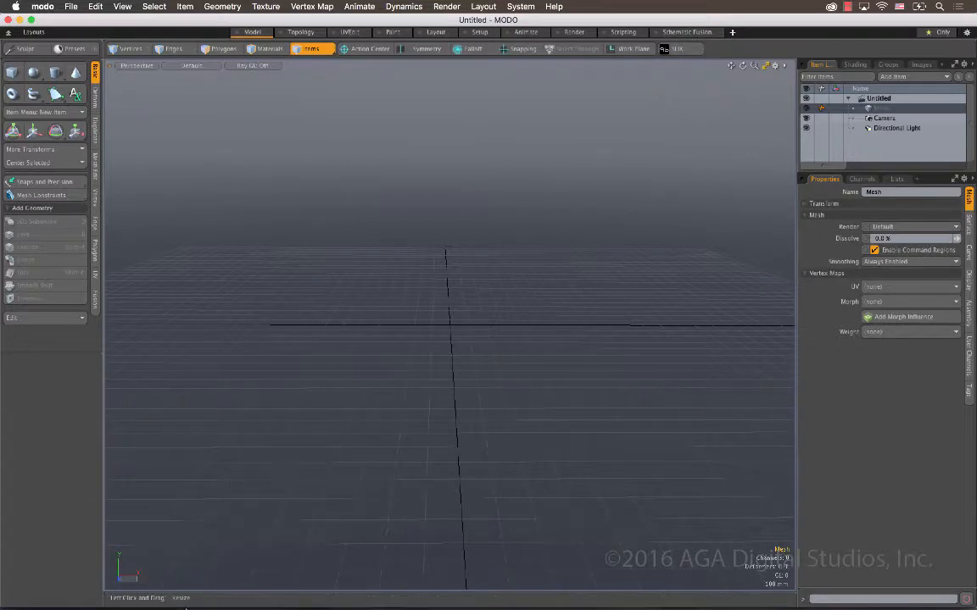
Step: Bring GrassTile.jpg from the Finder Images folder into the MODO viewport as a backdrop item
mouse_move(210, 593)
click(32, 587)
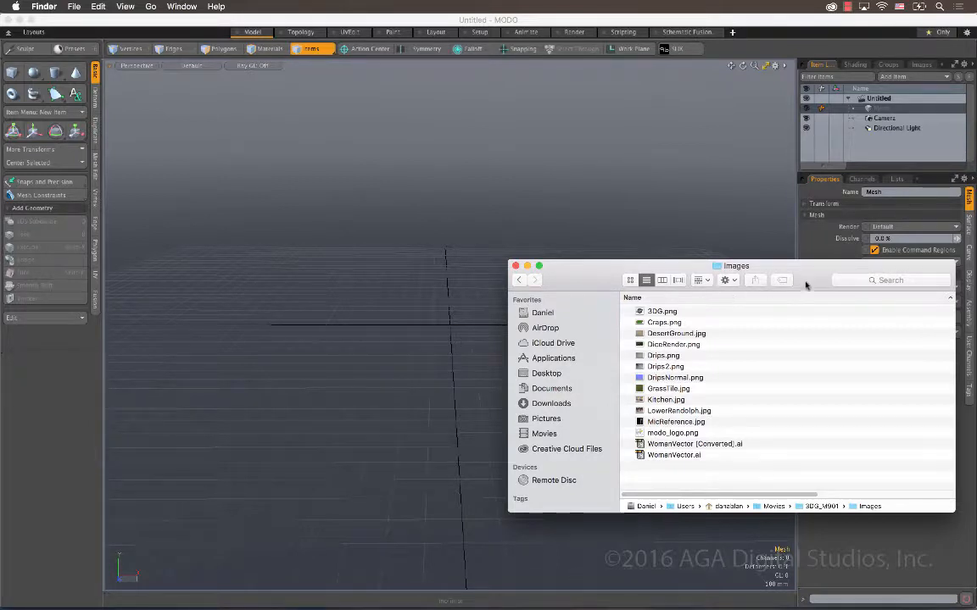
drag(813, 280, 630, 283)
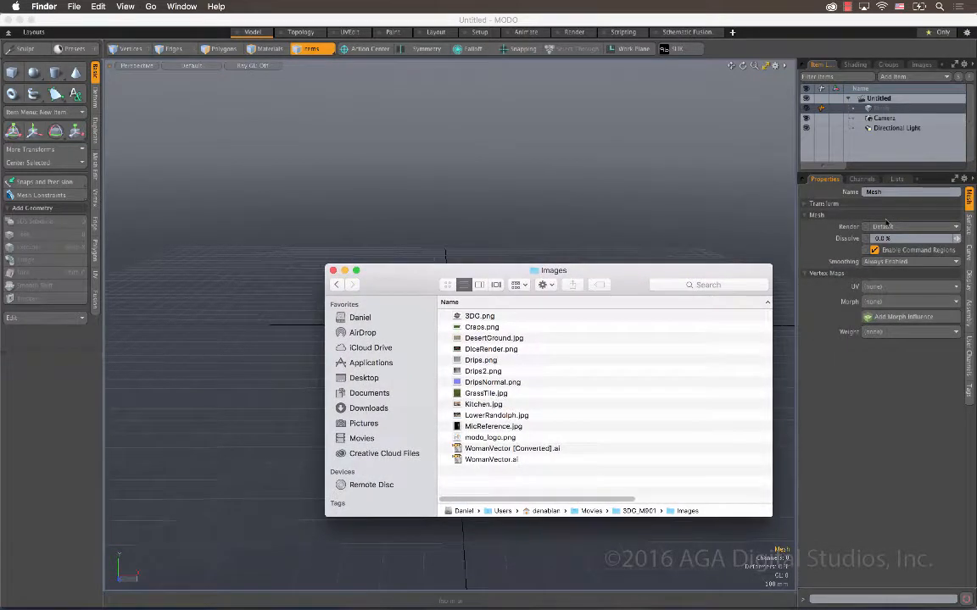
click(897, 120)
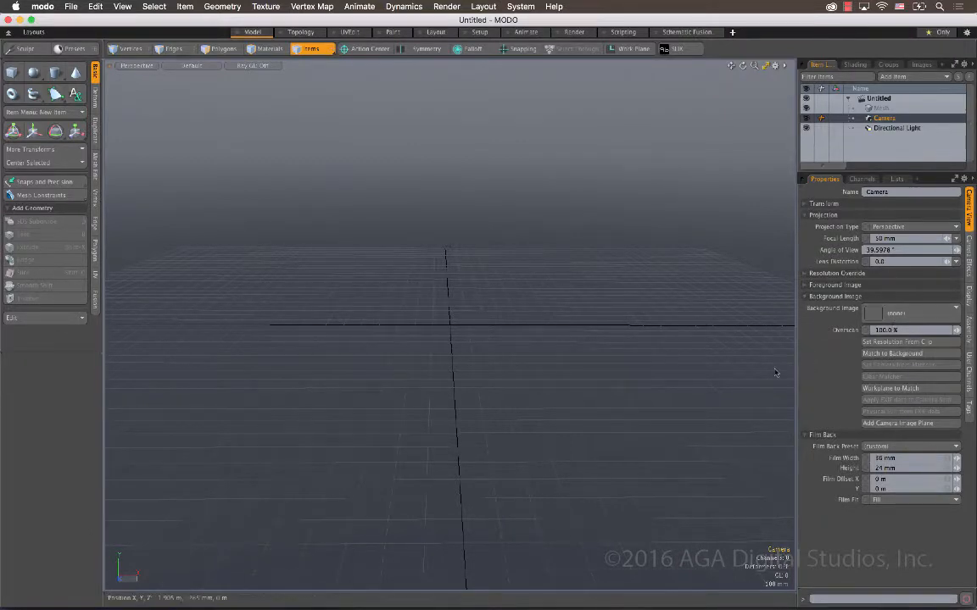
key(super+Tab)
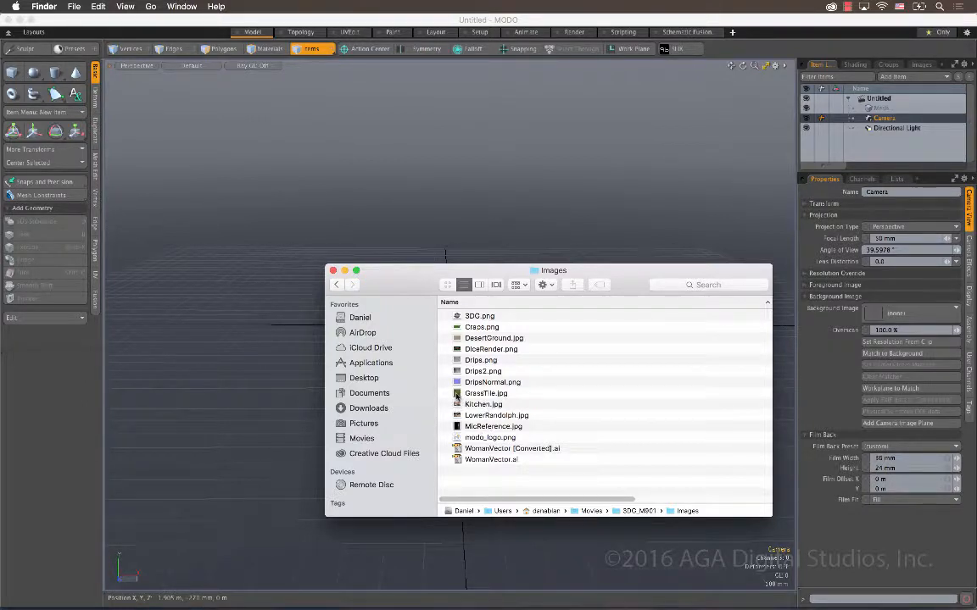
drag(456, 395, 428, 191)
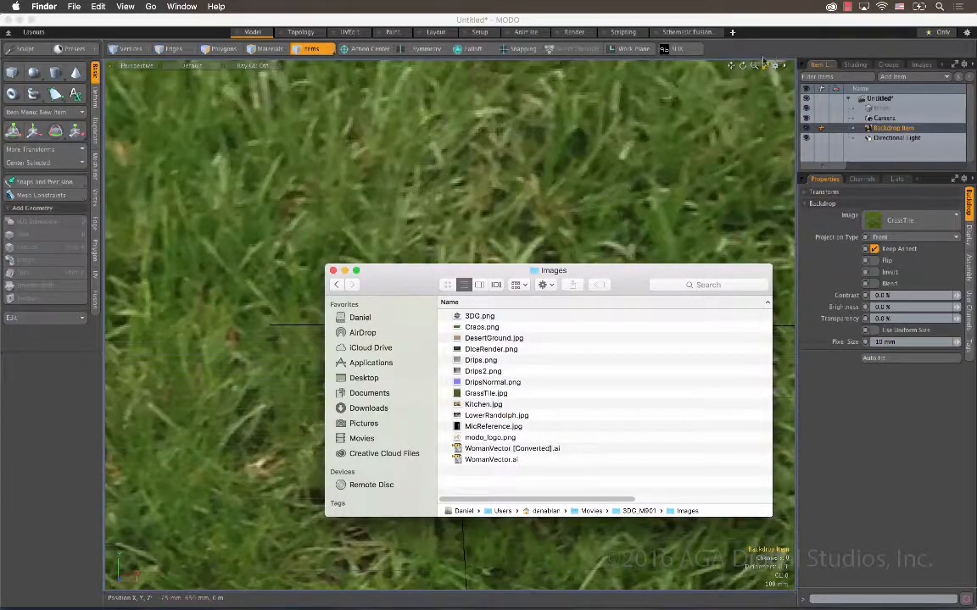
drag(756, 66, 754, 66)
alt+drag(644, 254, 336, 497)
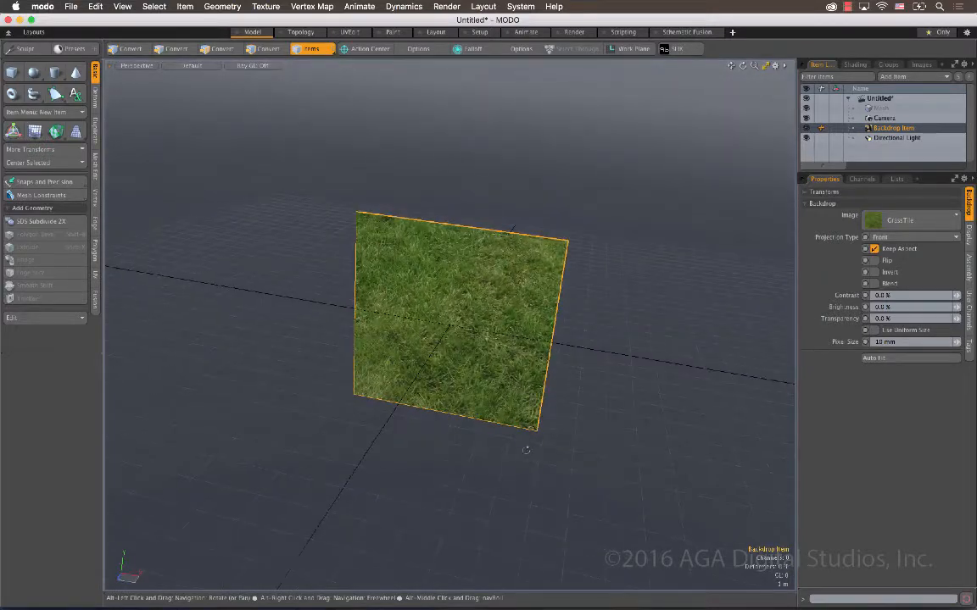
alt+drag(525, 427, 439, 438)
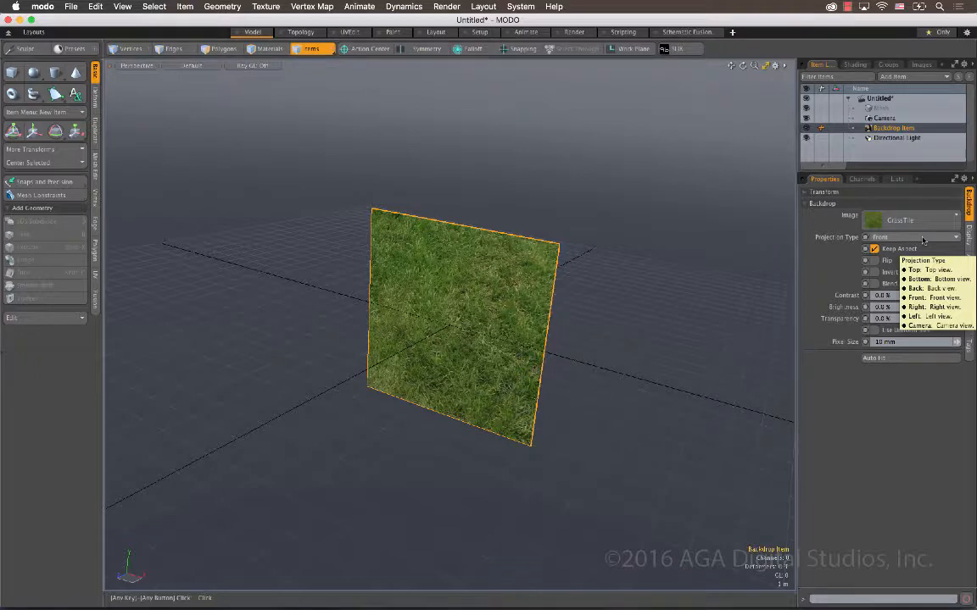
Step: Check the grass backdrop against the render preview in the Render layout and delete the backdrop item
click(574, 31)
click(290, 178)
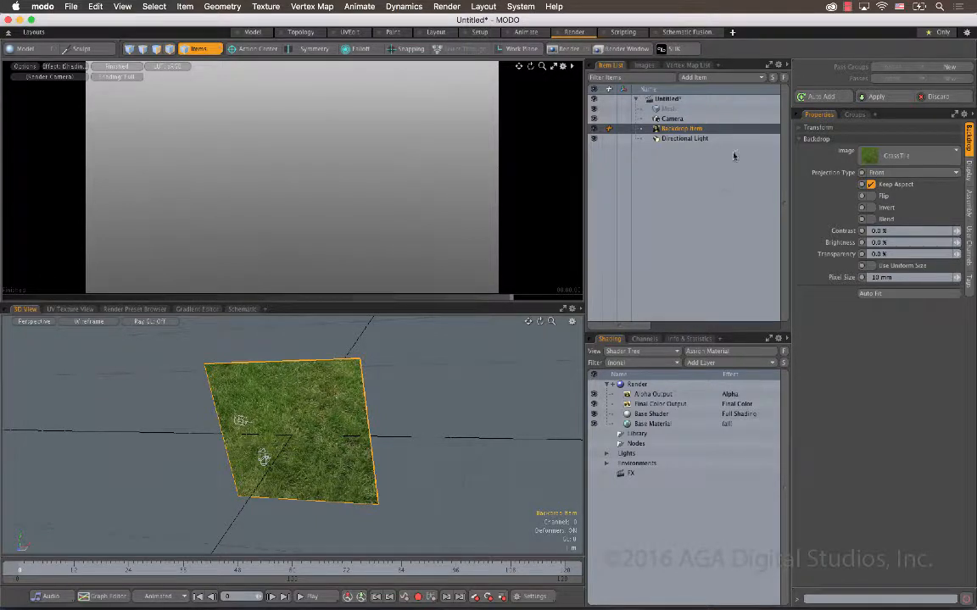
right_click(705, 132)
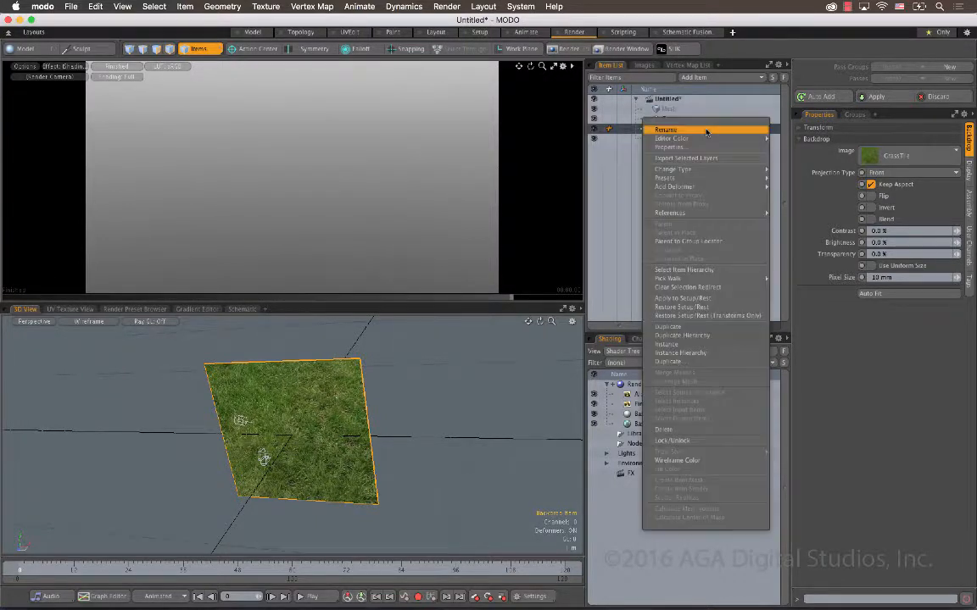
click(680, 430)
Step: In the Setup layout, load Kitchen.jpg as the background image of the Camera item
click(479, 31)
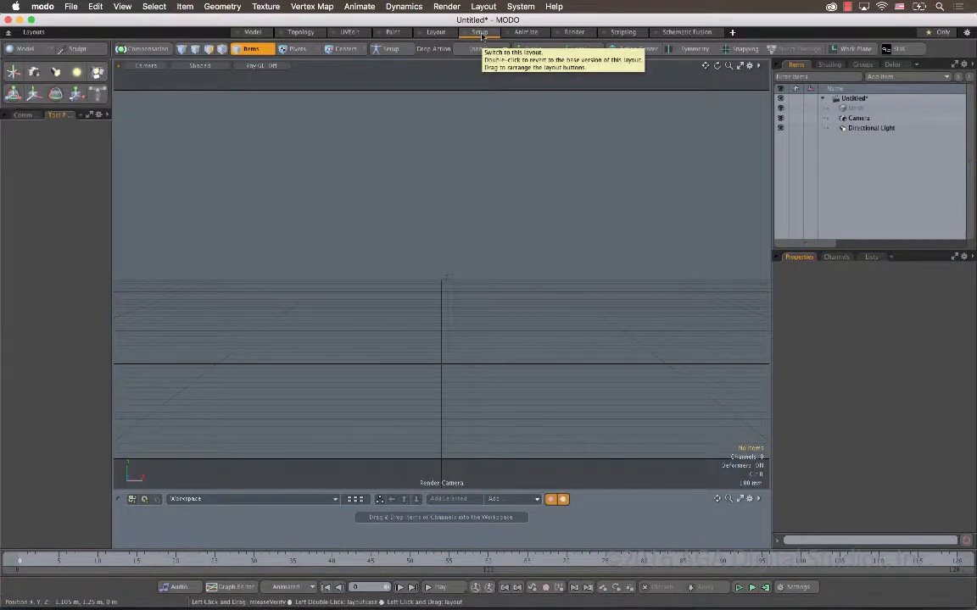
click(26, 114)
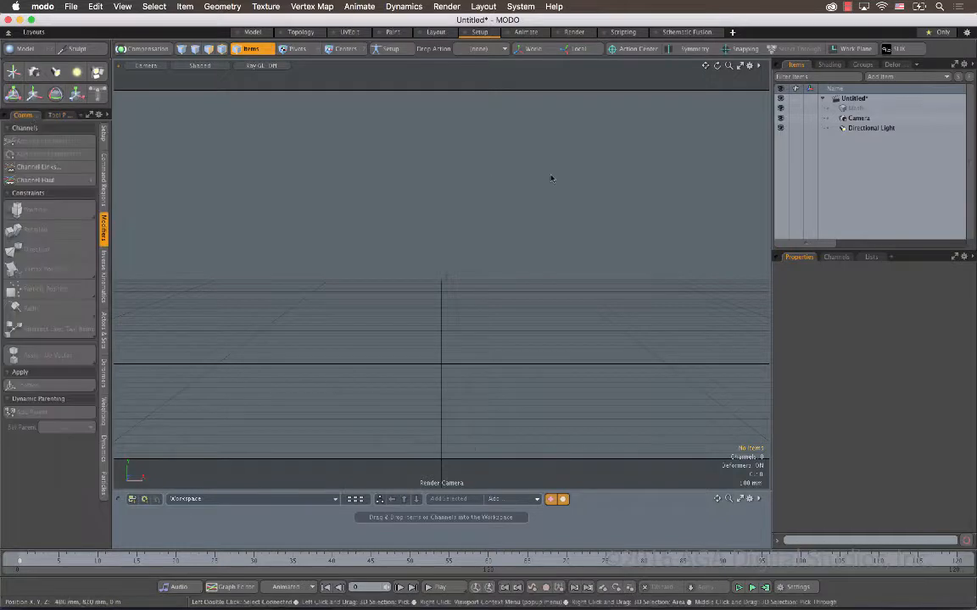
click(864, 118)
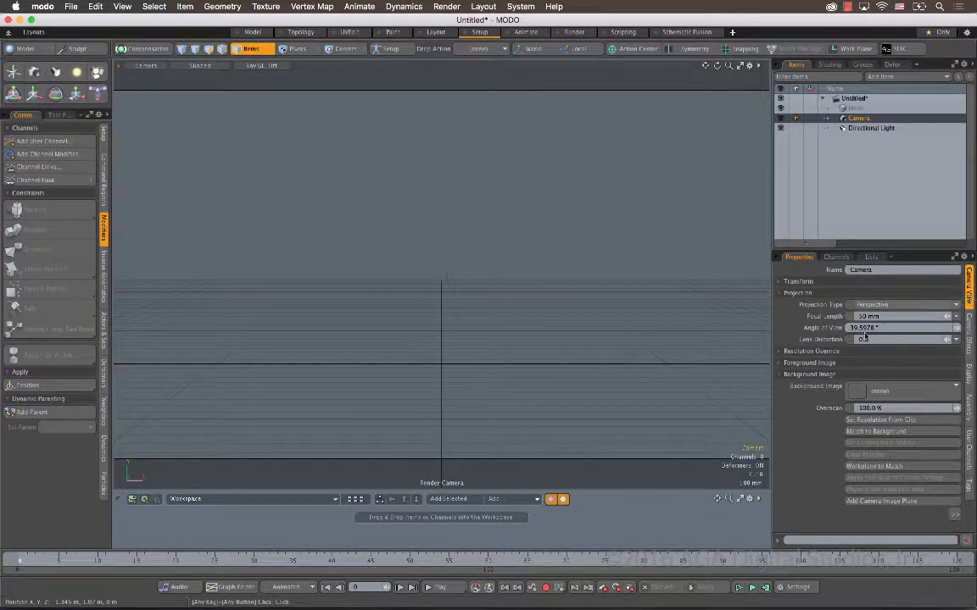
click(859, 392)
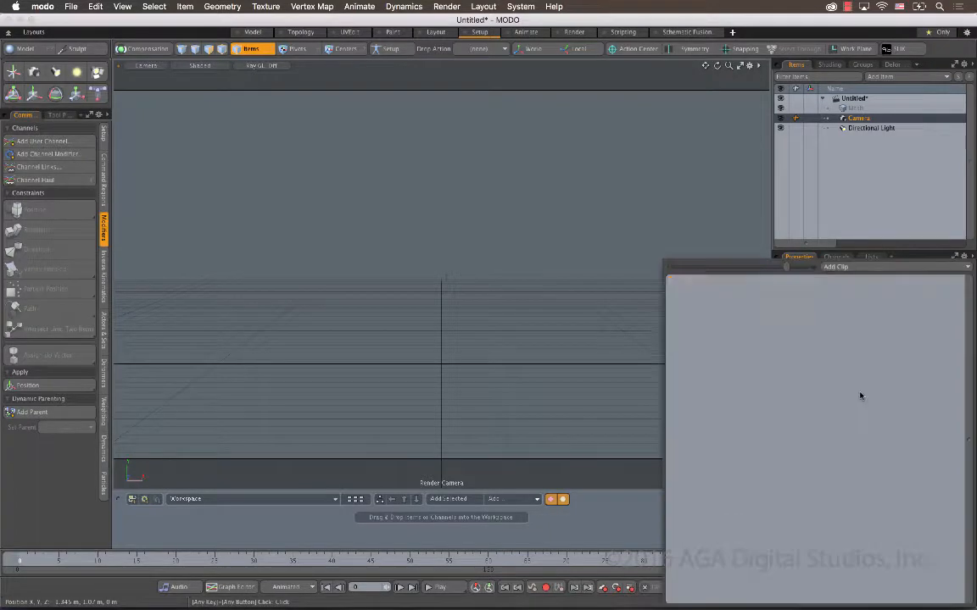
click(842, 267)
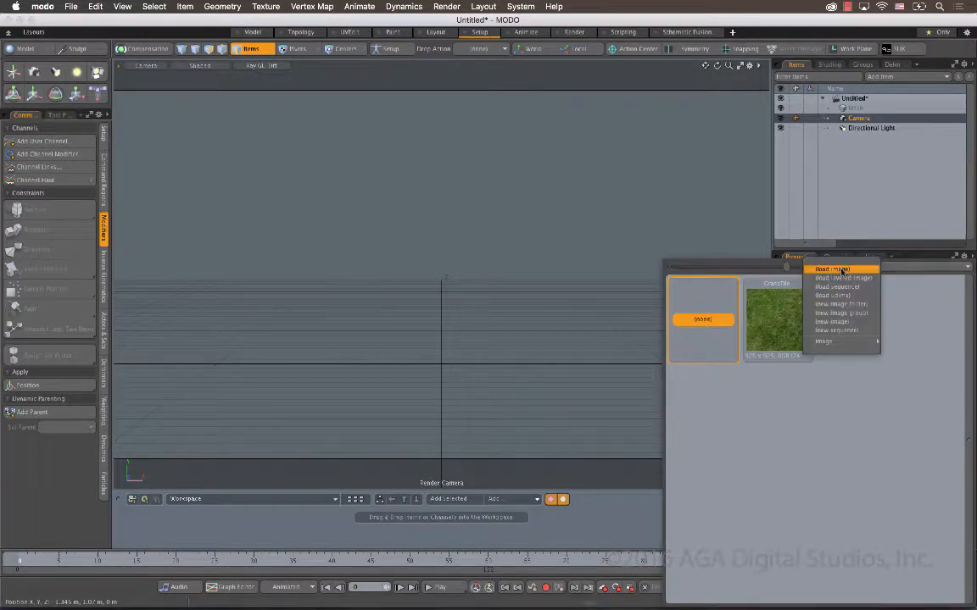
click(839, 276)
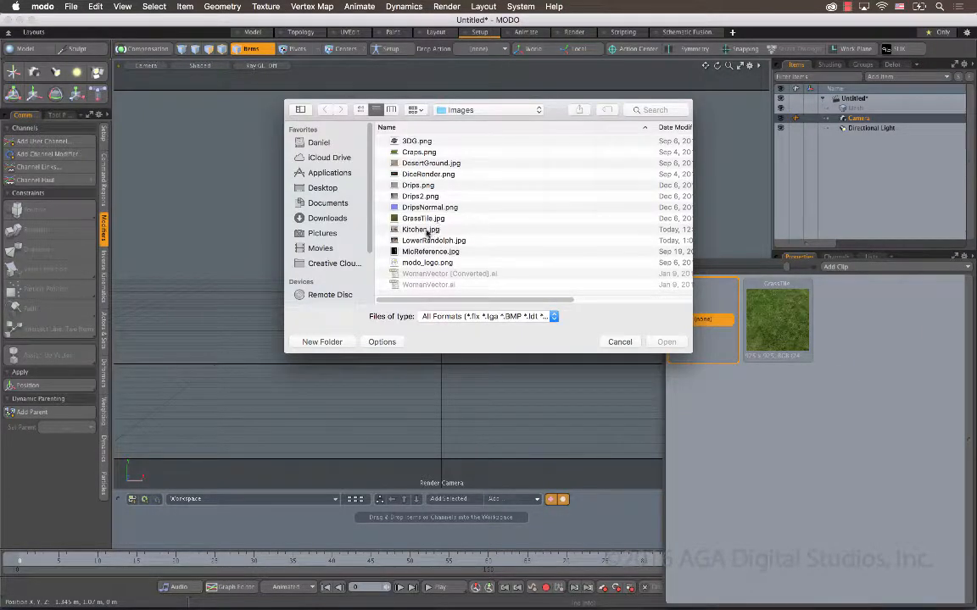
click(398, 229)
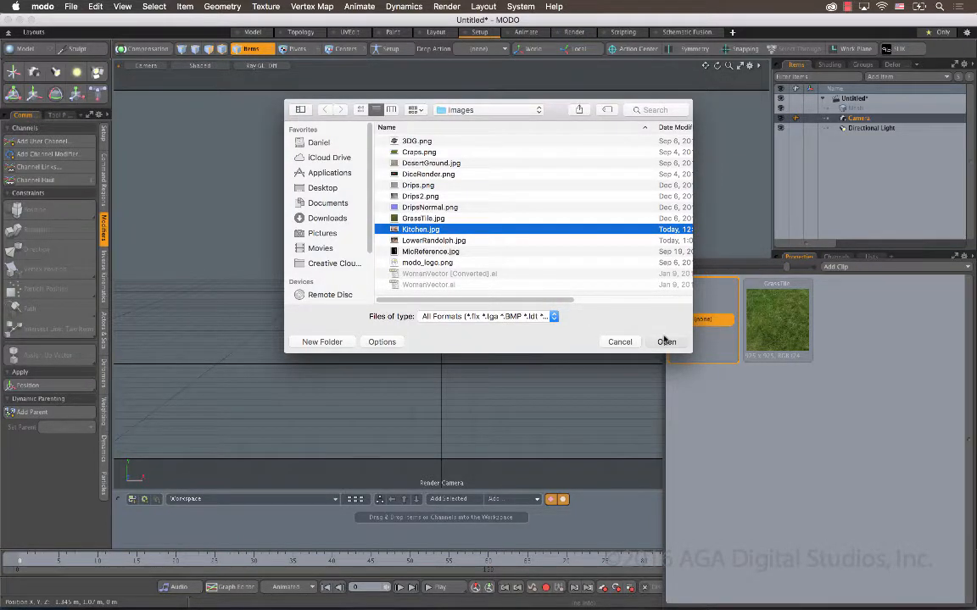
click(665, 342)
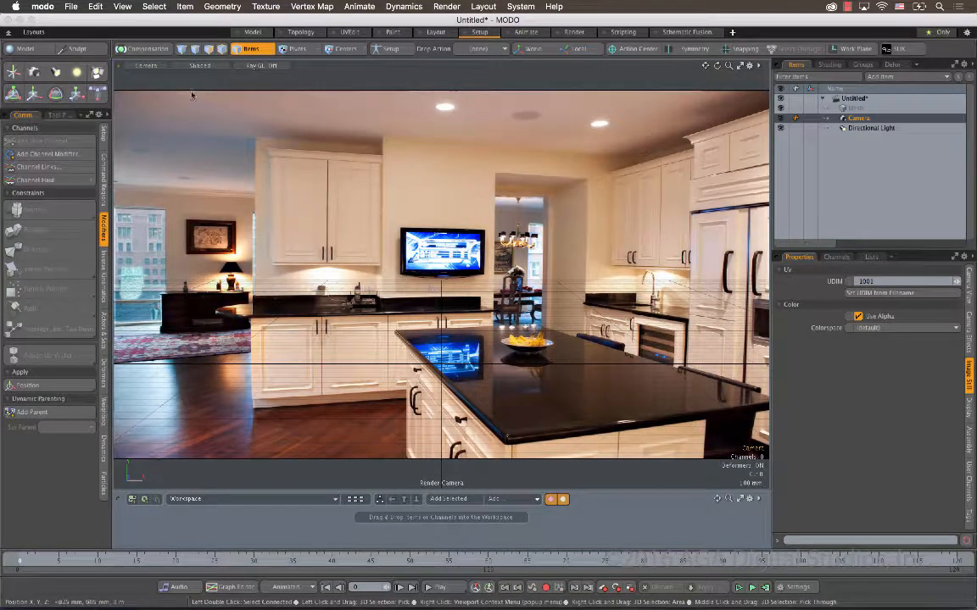
Step: Switch the viewport to Perspective to compare, and return it to the Render Camera view
click(146, 65)
mouse_move(149, 61)
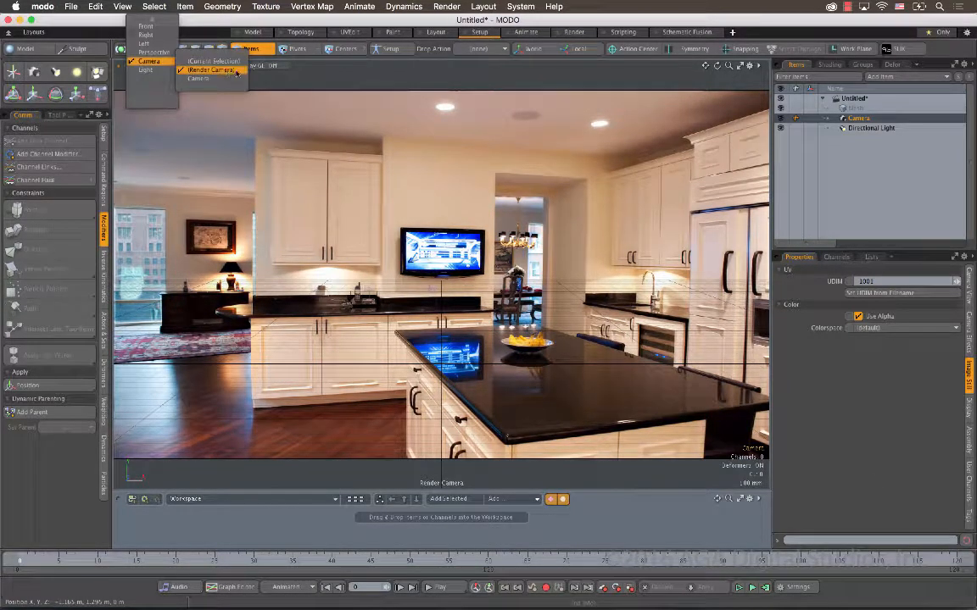
click(153, 52)
click(151, 65)
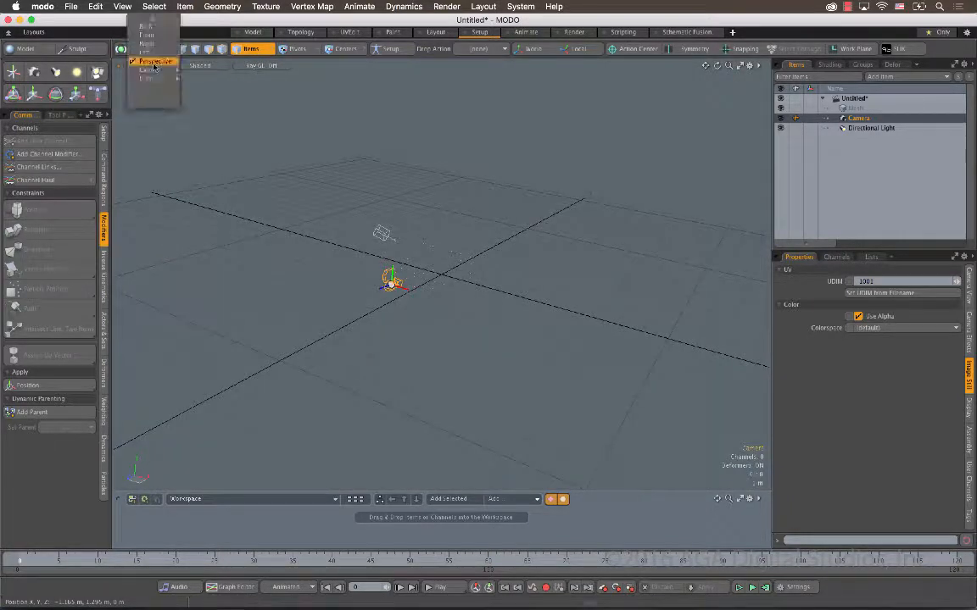
mouse_move(146, 68)
click(194, 69)
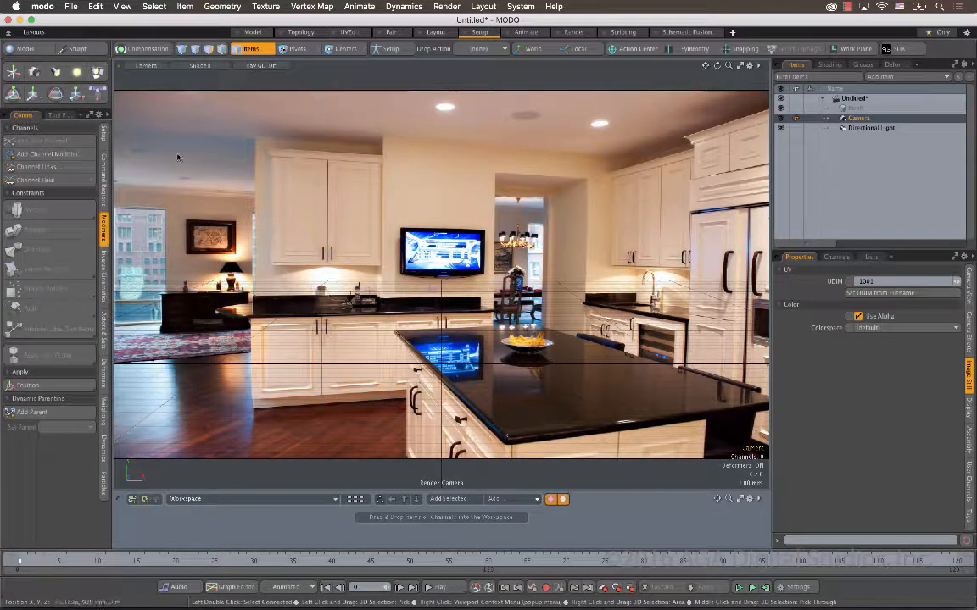
Step: Add a toroid mesh, place it above the kitchen island and rotate it to compare its perspective with the photo
click(30, 48)
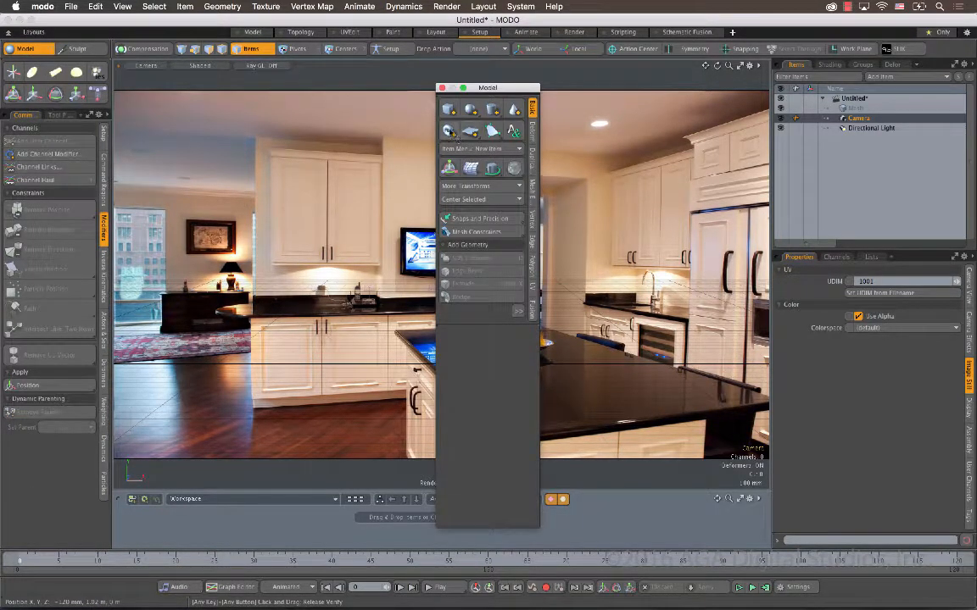
click(515, 167)
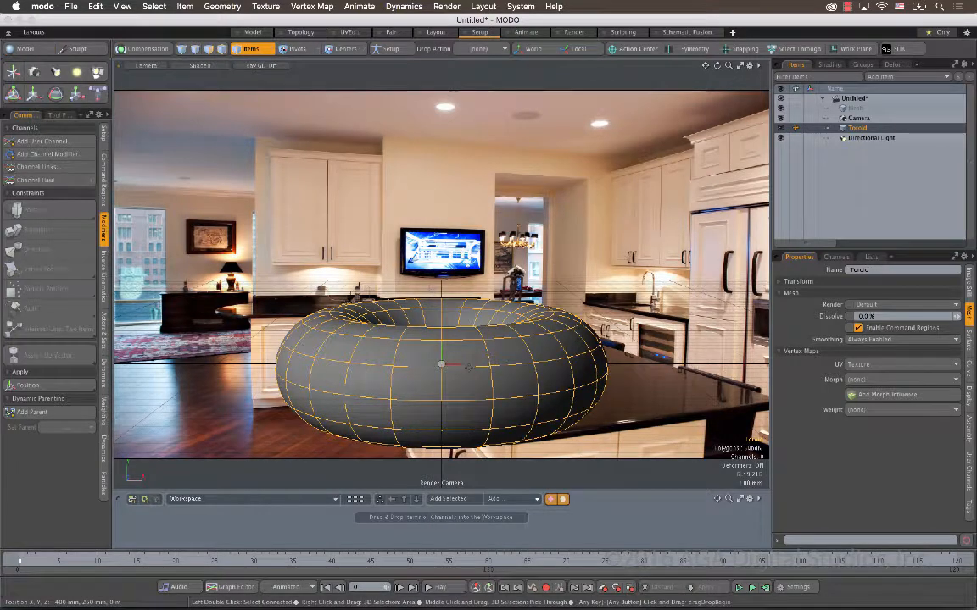
key(w)
drag(534, 364, 661, 364)
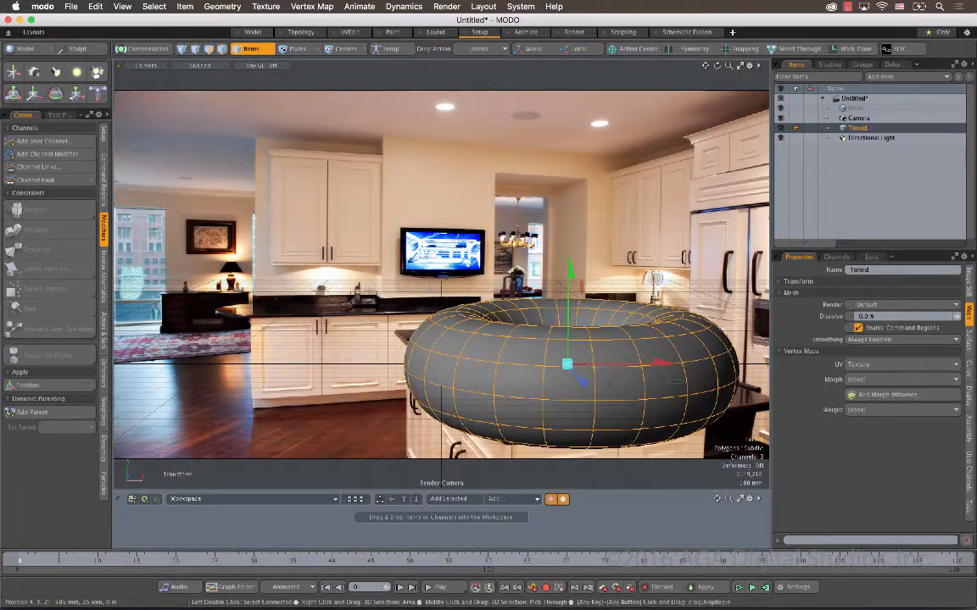
drag(583, 381, 539, 322)
key(e)
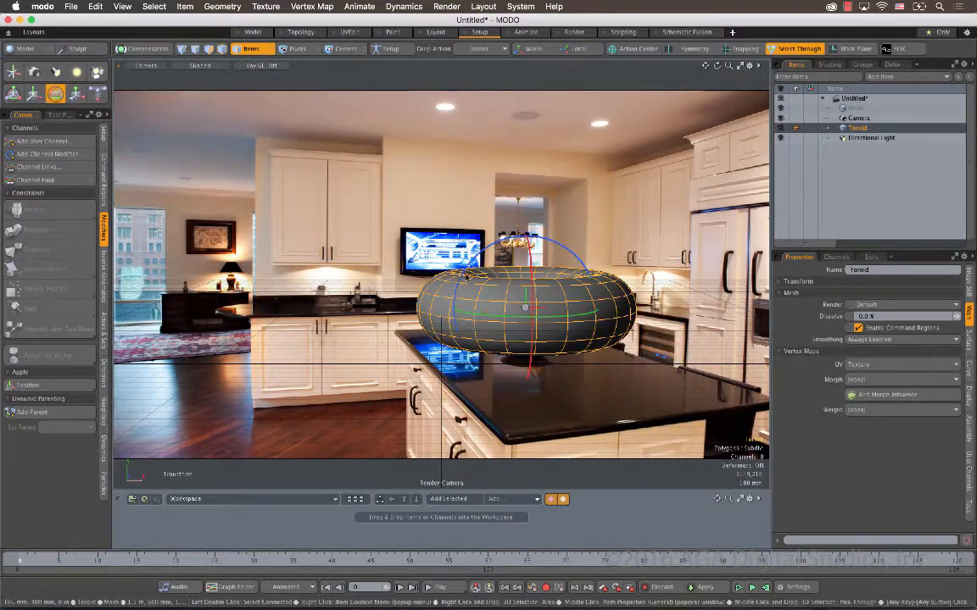
drag(460, 275, 563, 366)
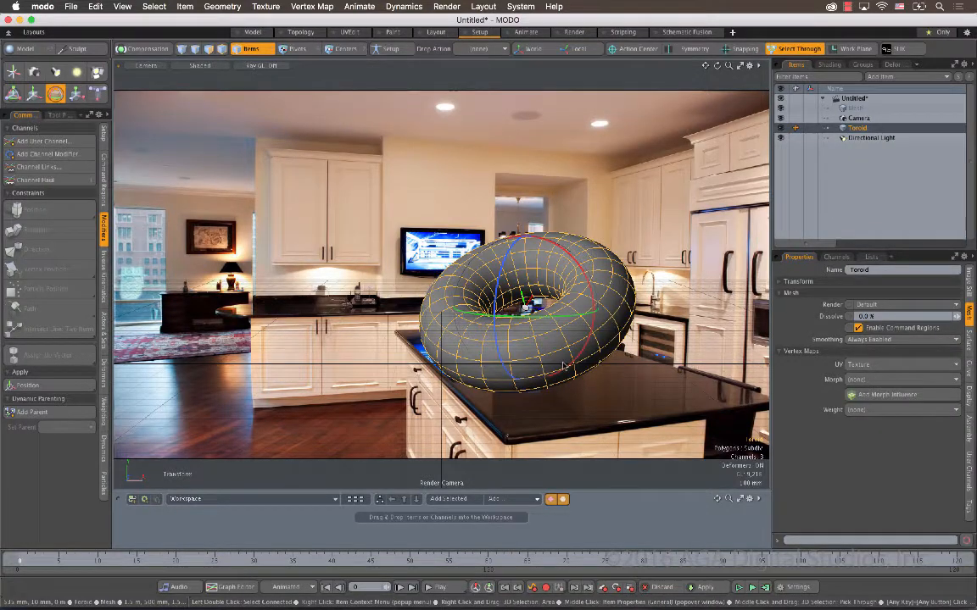
Step: Undo the toroid's rotation, moves and creation
key(super+z)
key(super+z)
key(super+z)
key(super+z)
key(super+z)
key(super+z)
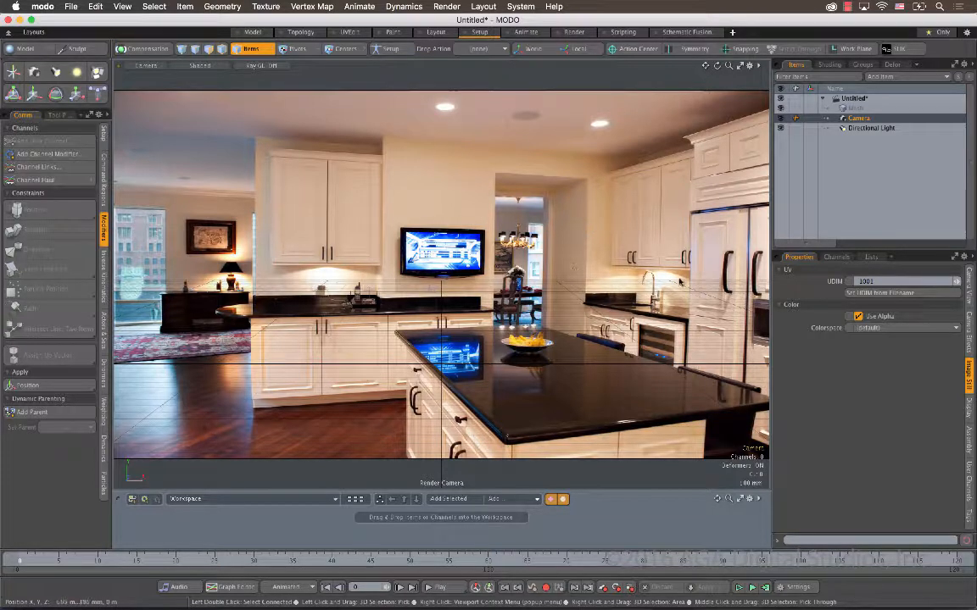
Step: Set the camera resolution from the Kitchen clip and check the width and height under Resolution Override
click(969, 288)
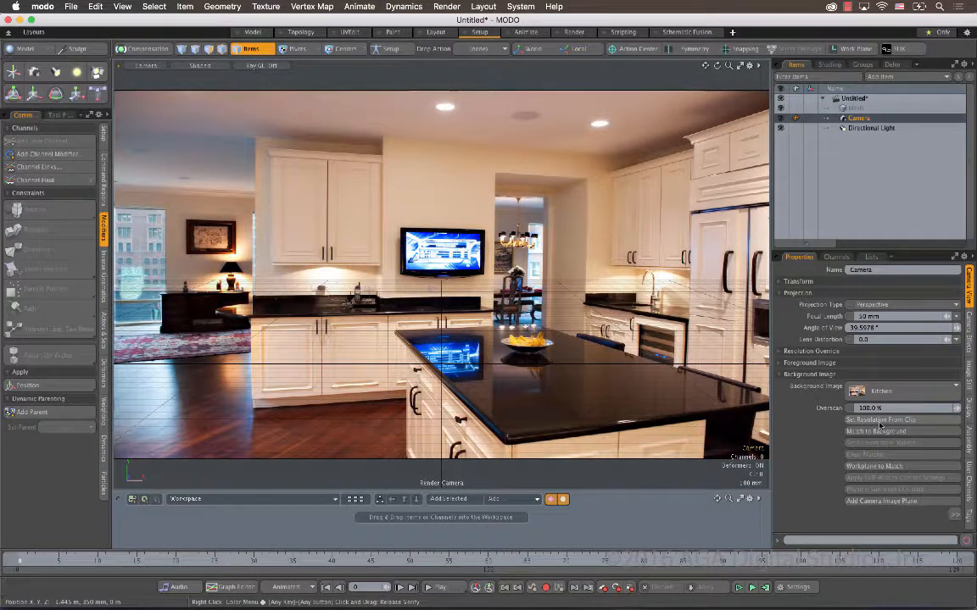
click(880, 420)
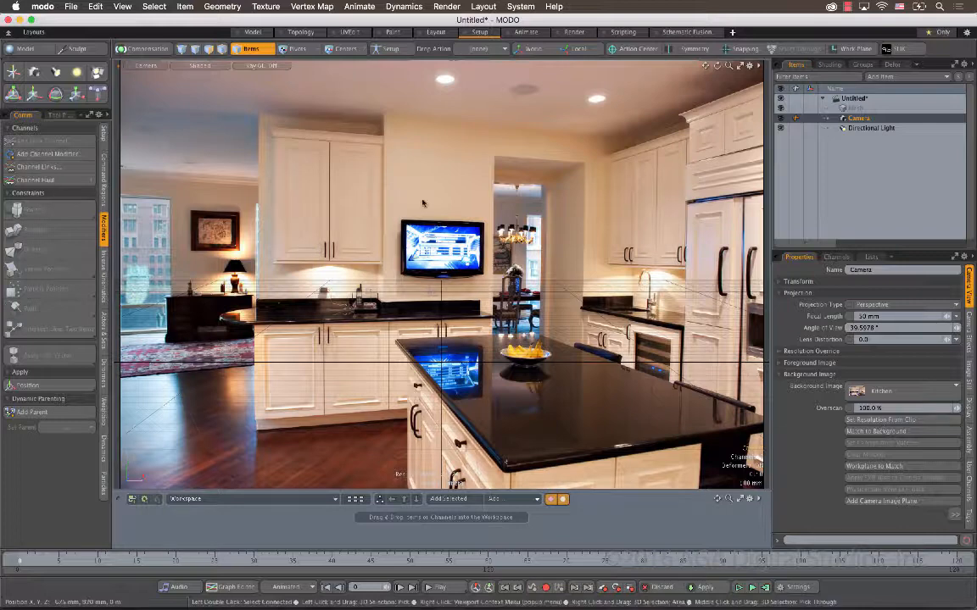
click(779, 352)
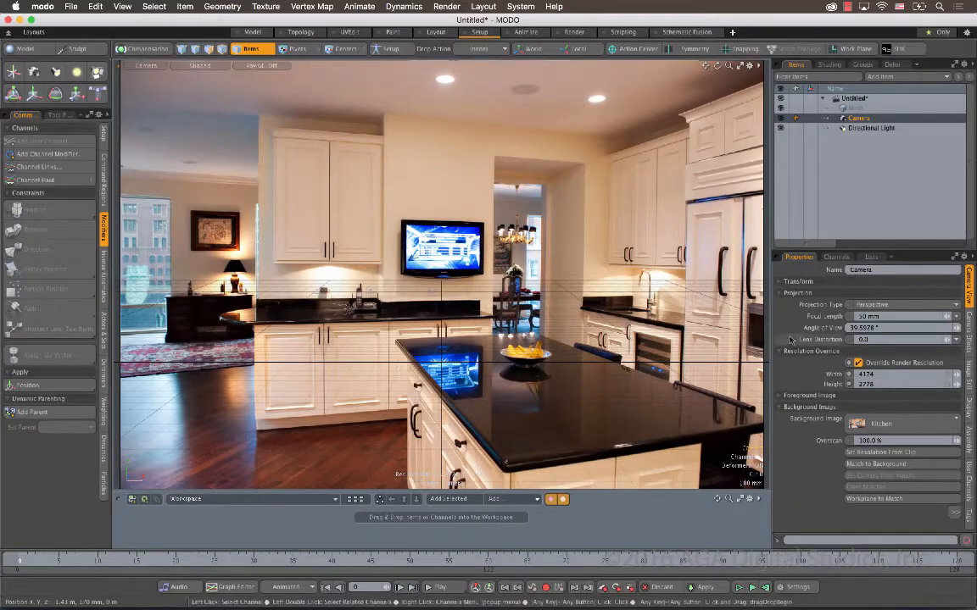
click(795, 351)
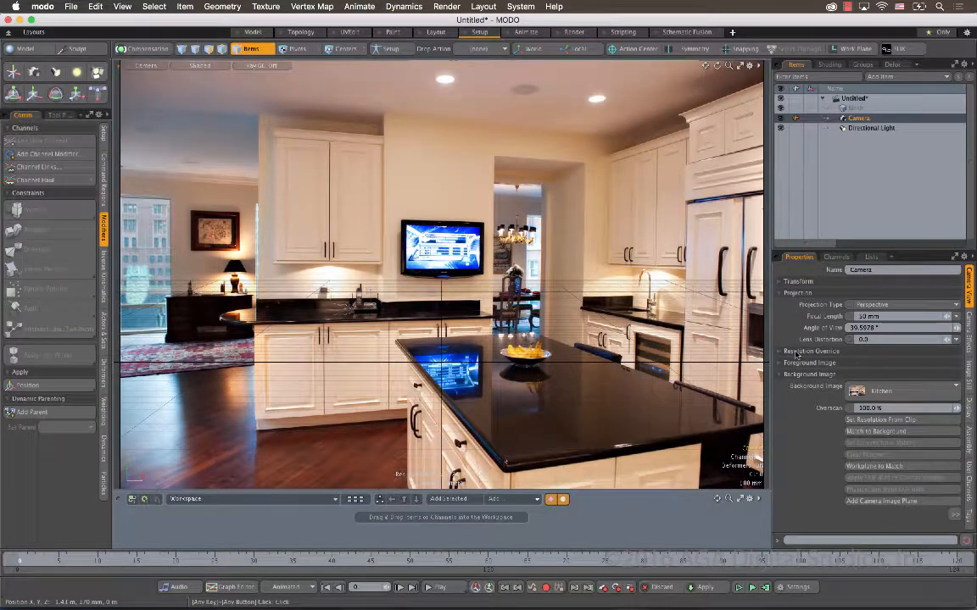
Step: Start Match to Background on the camera and fit an X-axis guide along the front edge of the back countertop
click(866, 432)
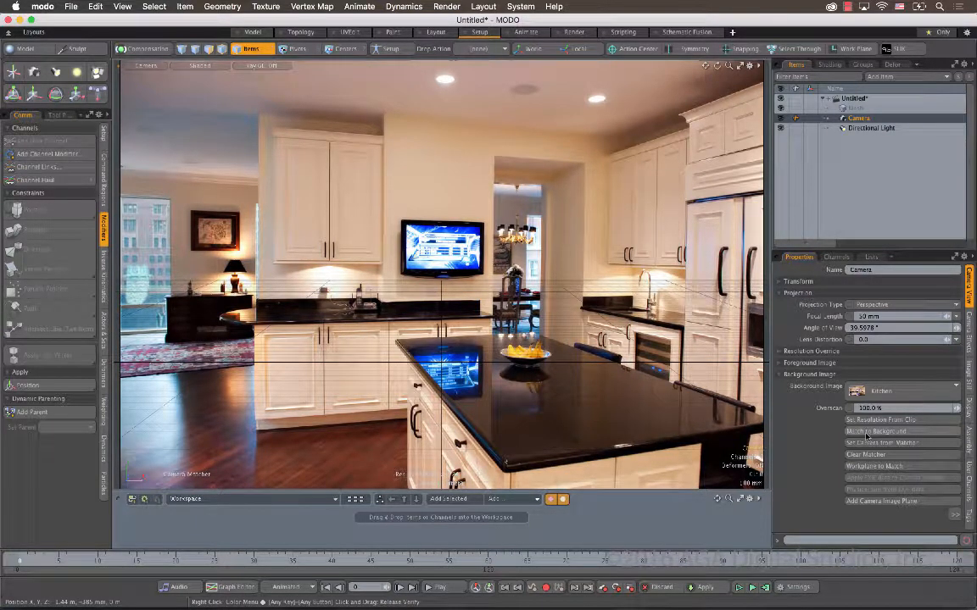
click(59, 115)
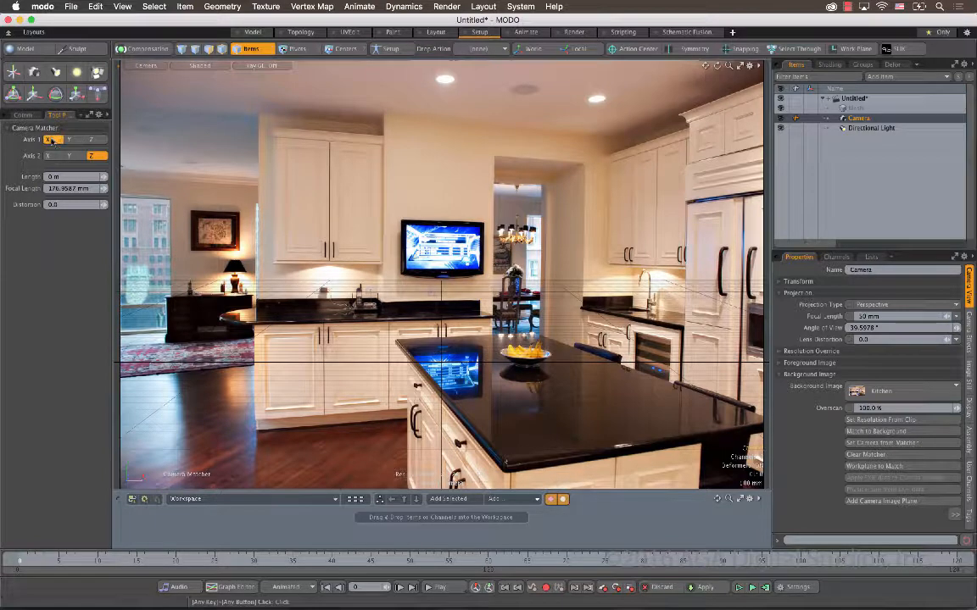
drag(284, 317, 496, 315)
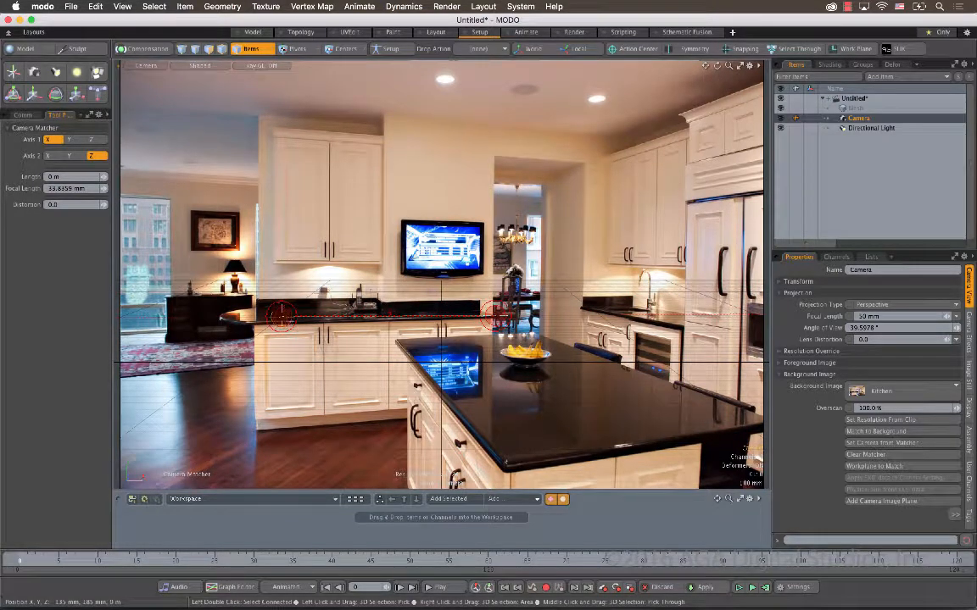
drag(281, 316, 249, 323)
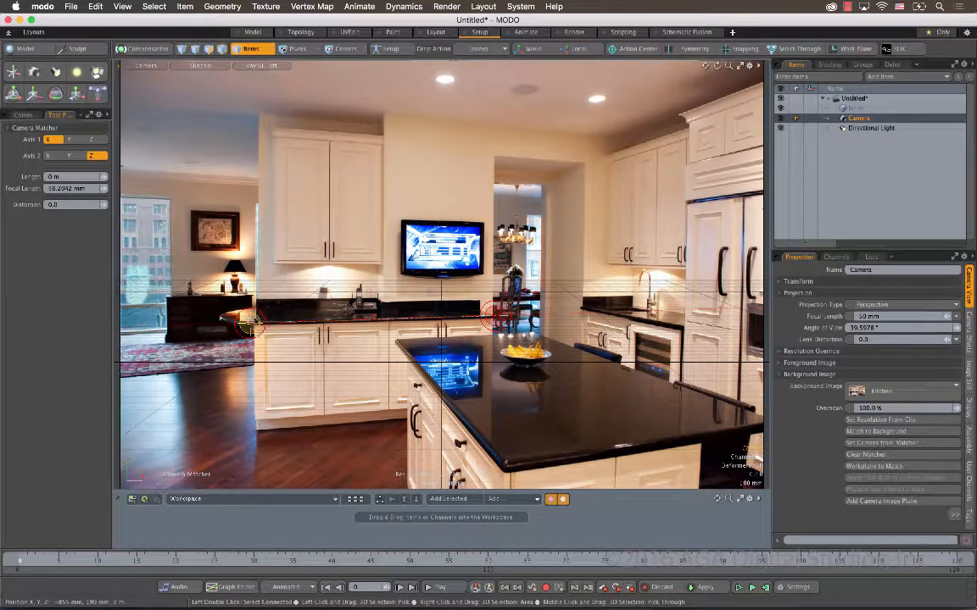
drag(249, 323, 252, 323)
drag(250, 323, 247, 326)
drag(496, 316, 493, 315)
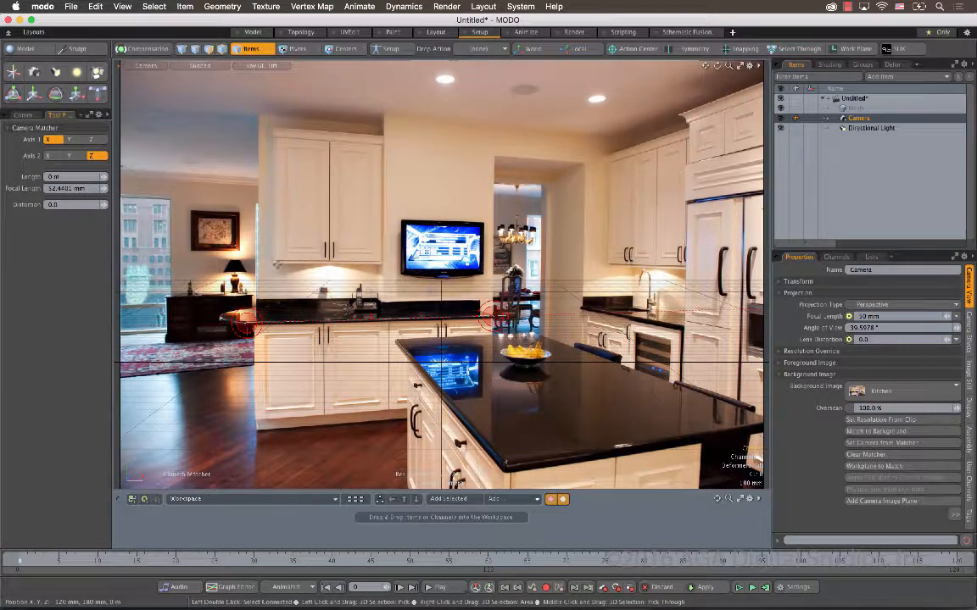
Step: Fit a second X-axis guide along the bottom edge of the upper cabinets on the back wall
drag(277, 264, 381, 264)
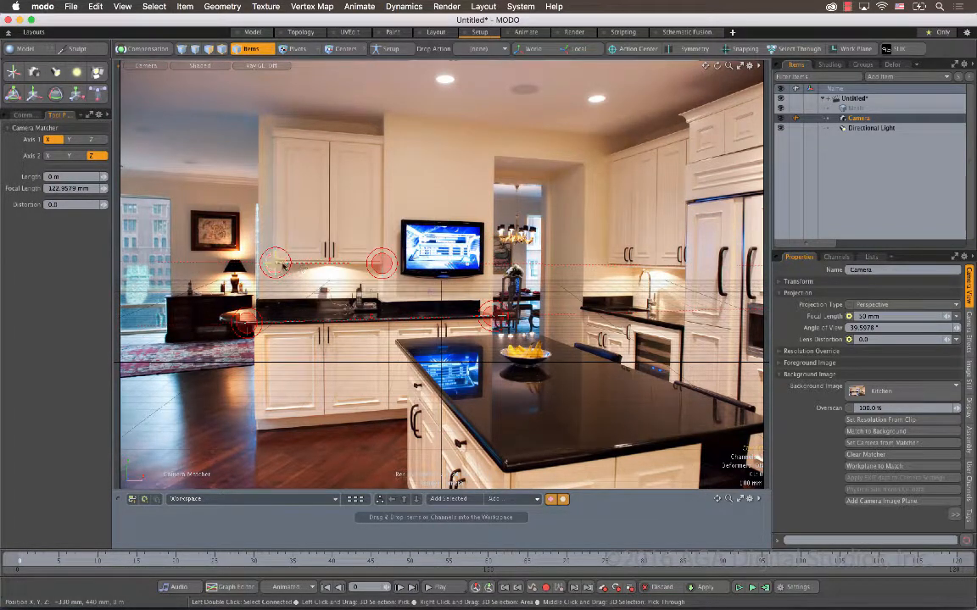
drag(274, 263, 273, 263)
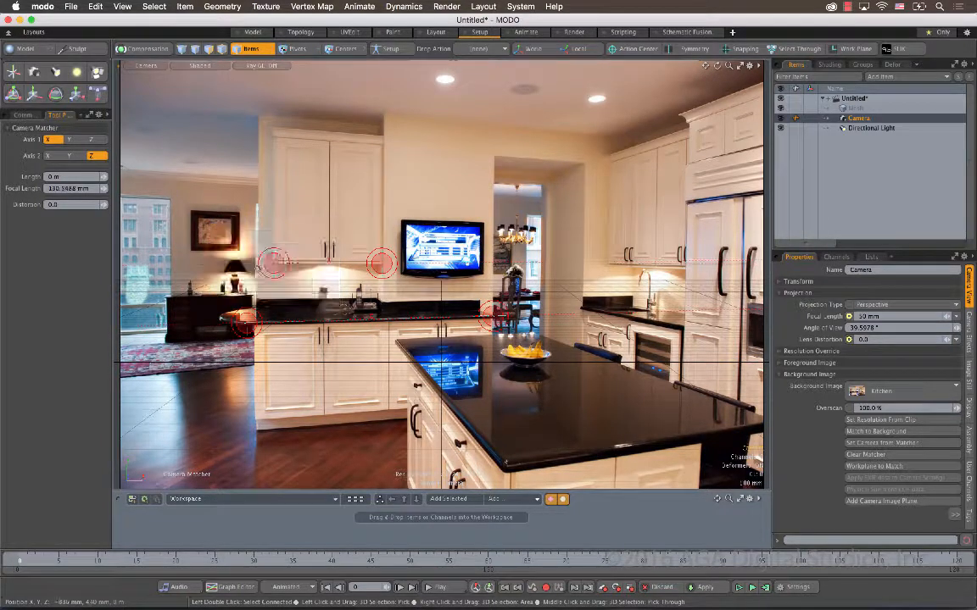
drag(381, 263, 381, 264)
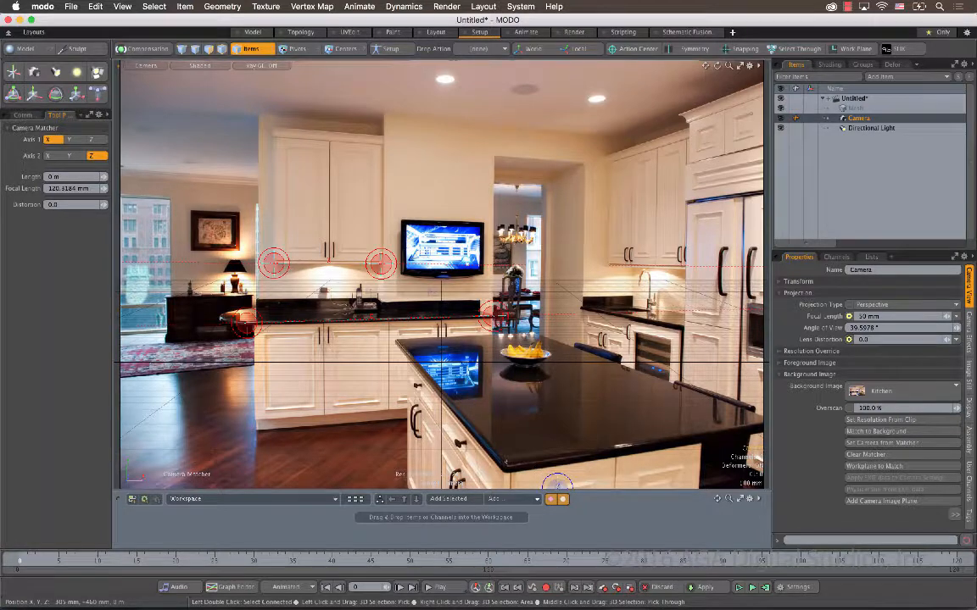
Step: Fit a Z-axis guide along the kitchen island countertop's long side edge, from its back corner to its front corner
click(404, 342)
drag(404, 343, 398, 340)
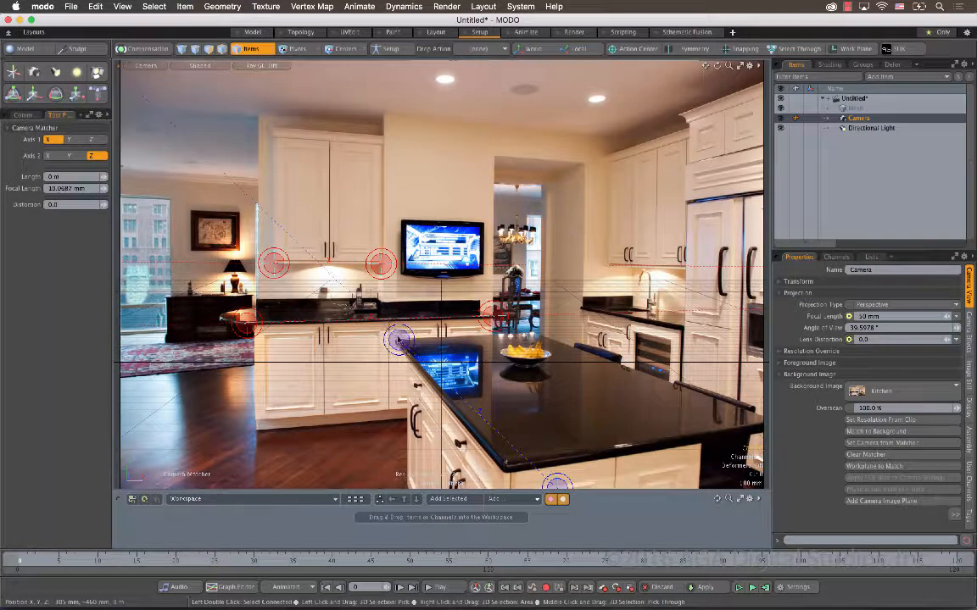
drag(557, 485, 504, 464)
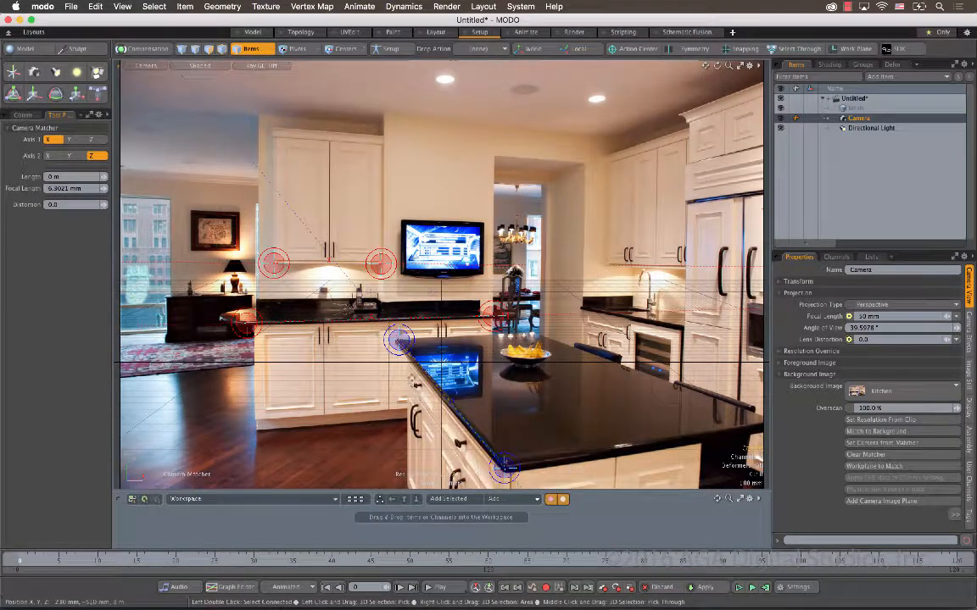
drag(399, 339, 395, 340)
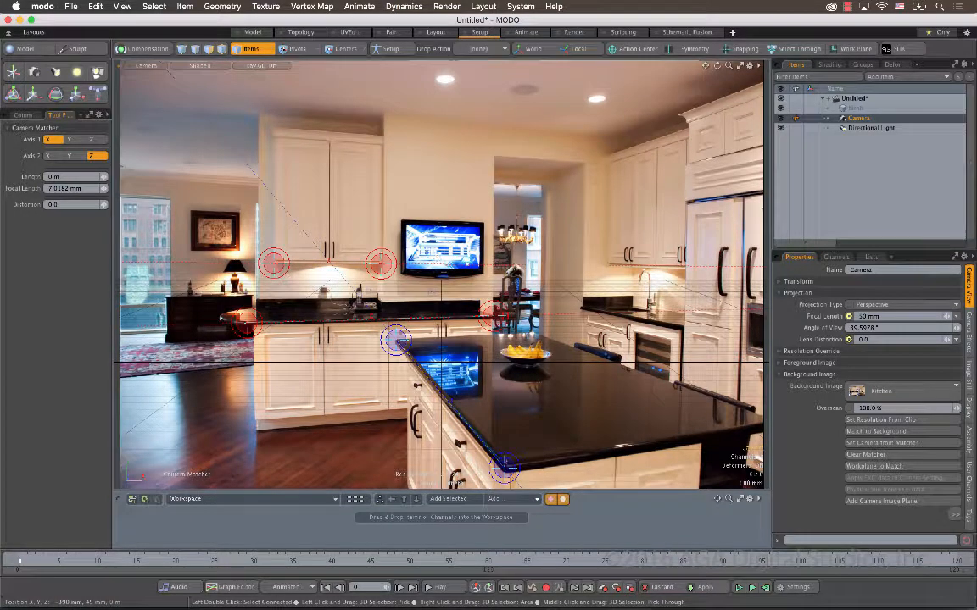
Step: Fit a second Z-axis guide along the front edge of the countertop by the sink and set the camera from the matcher
drag(556, 302, 580, 307)
drag(684, 328, 683, 328)
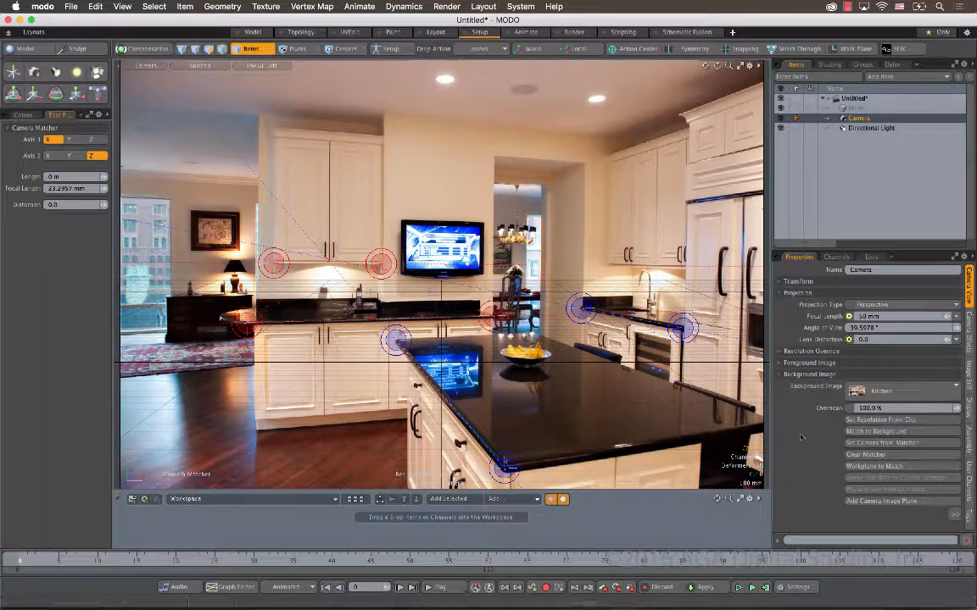
click(872, 444)
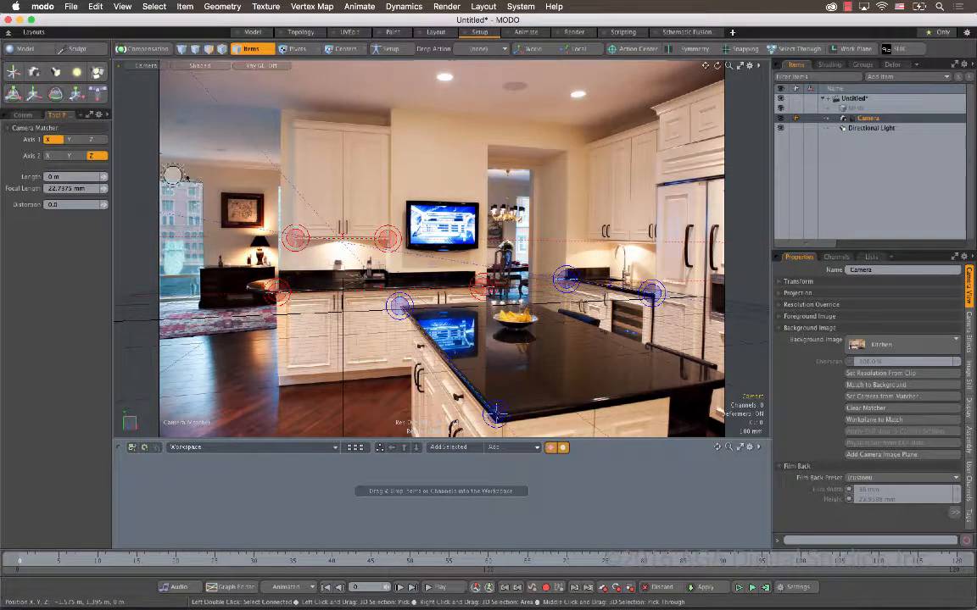
Step: Fit the length guide vertically from floor to ceiling by the window, set its length to 2.74 m and try the distortion control
drag(172, 175, 170, 300)
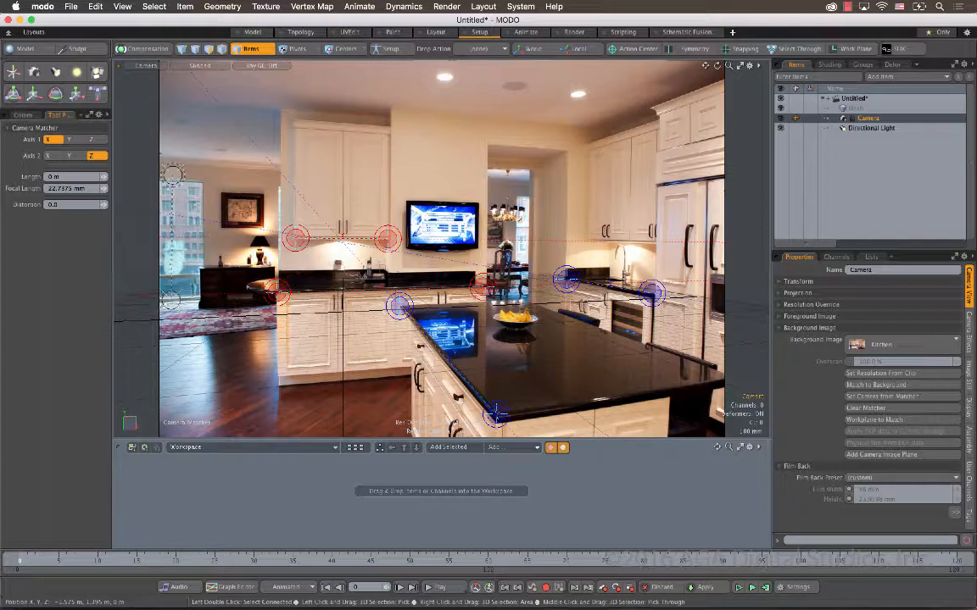
drag(172, 175, 174, 156)
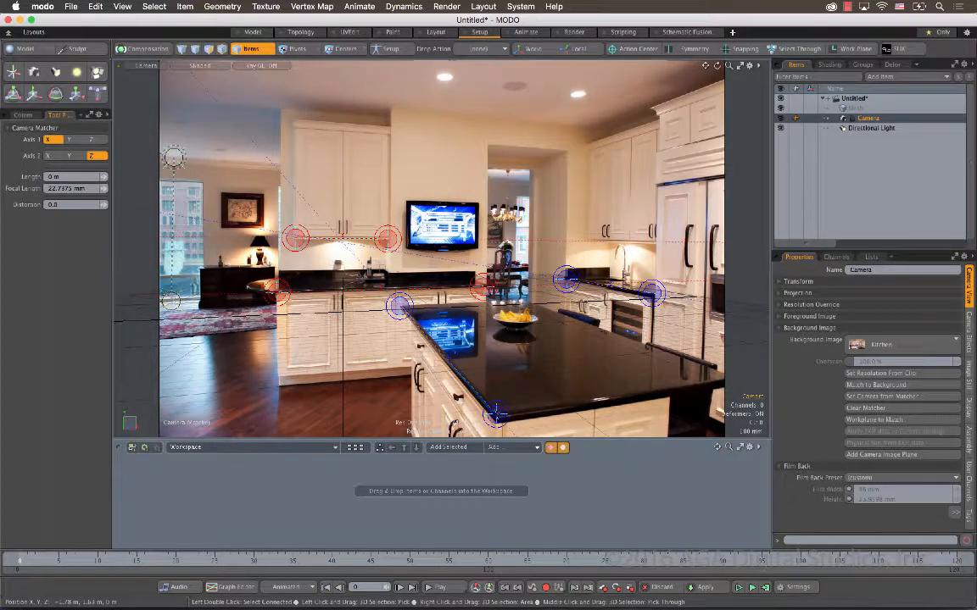
click(72, 177)
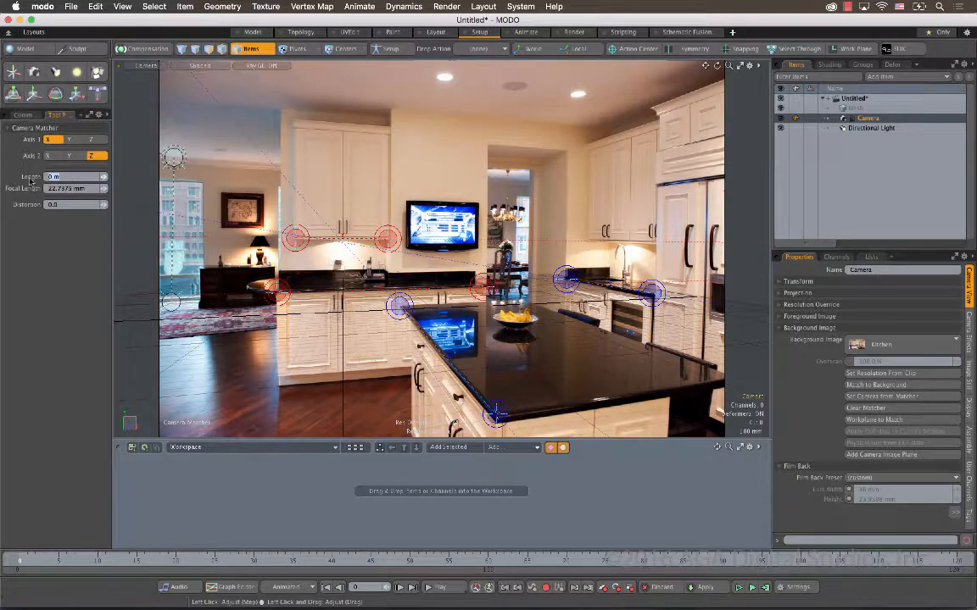
text(2.74)
key(Return)
drag(105, 205, 111, 205)
drag(105, 205, 108, 205)
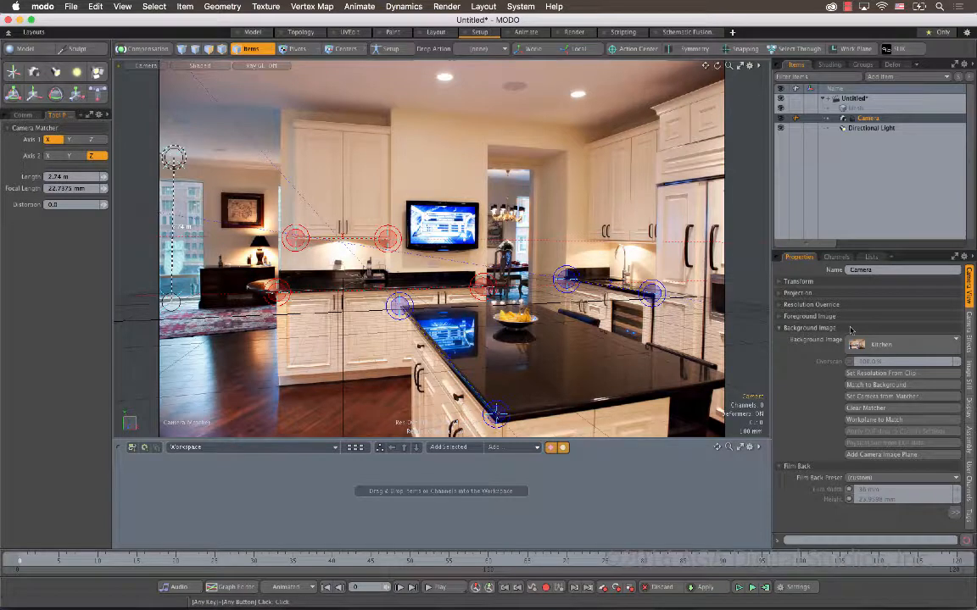
Step: Set the camera from the matcher and align the work plane to the match
click(867, 397)
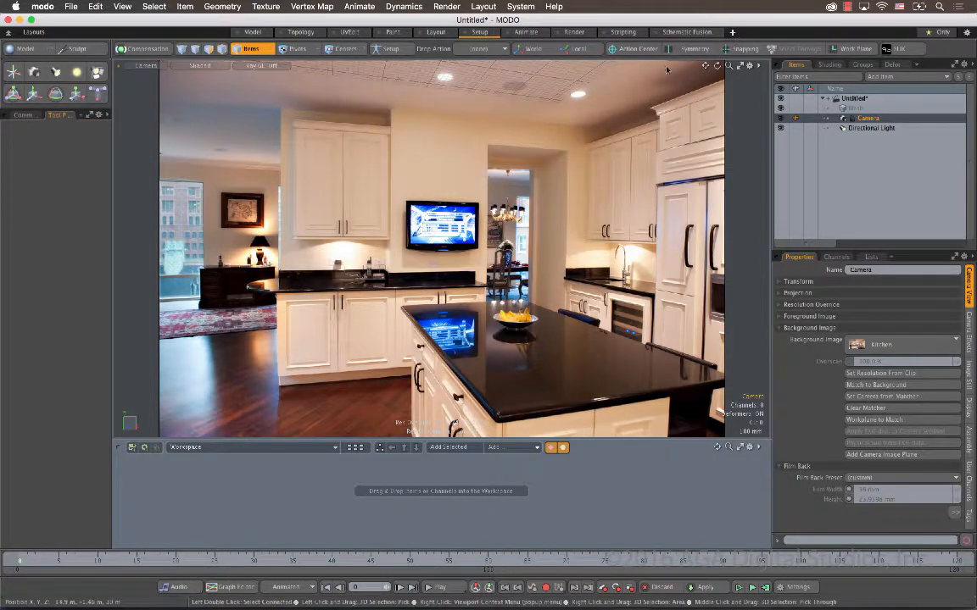
click(873, 420)
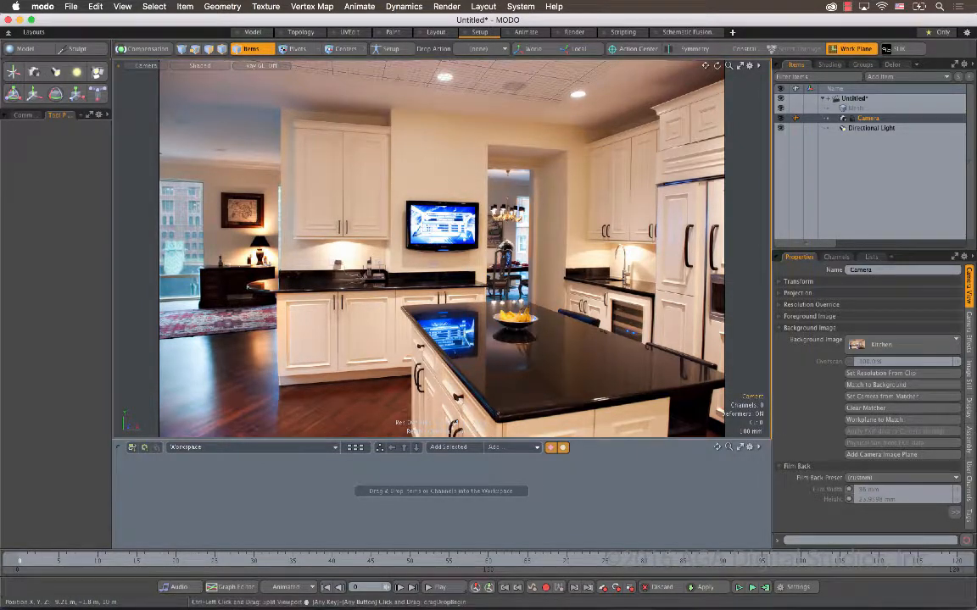
Step: Split the camera viewport, set the new view to Perspective and examine the matched camera's position in the scene
ctrl+drag(117, 66, 441, 93)
click(476, 65)
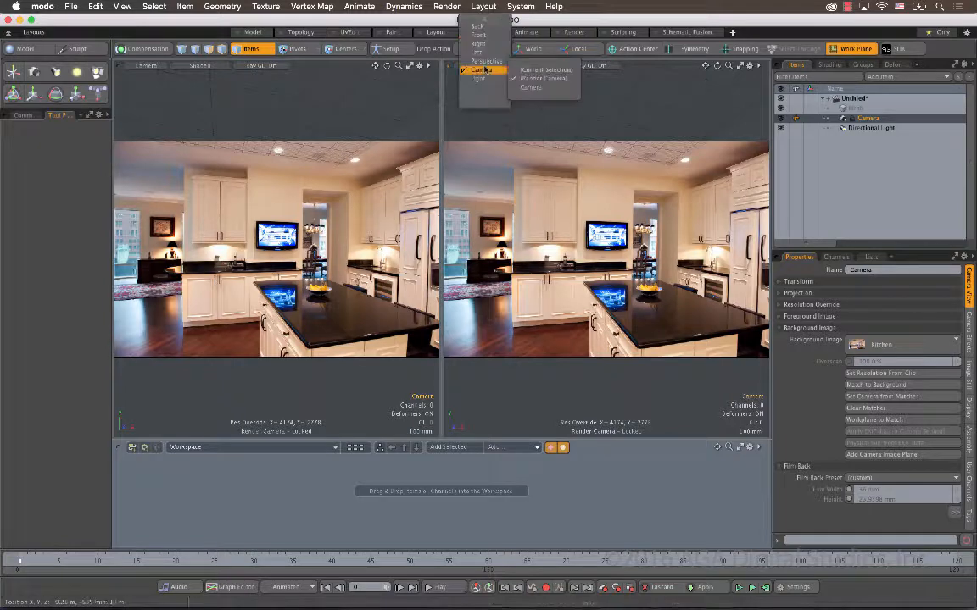
click(486, 61)
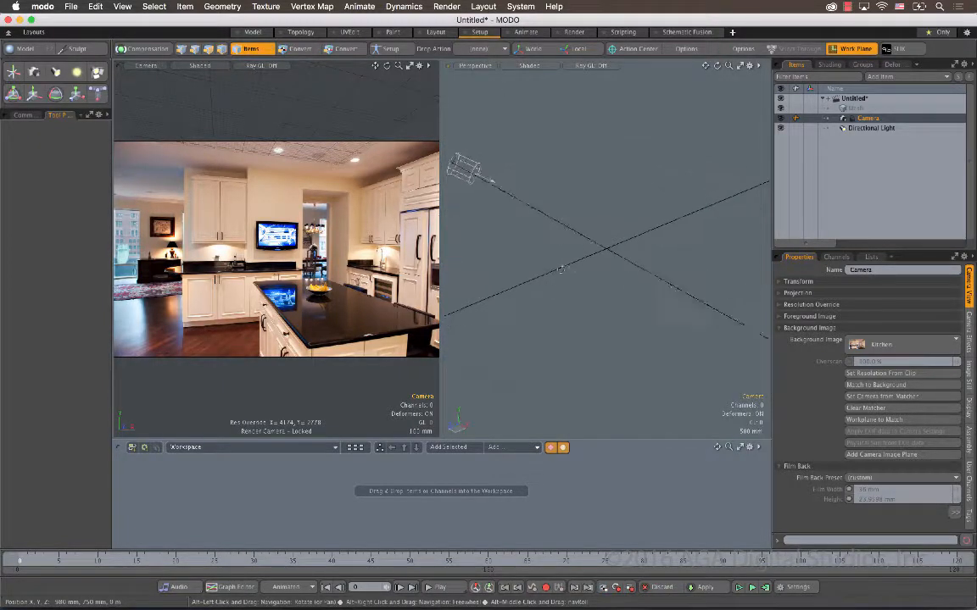
alt+drag(560, 269, 576, 256)
key(a)
alt+drag(624, 375, 549, 243)
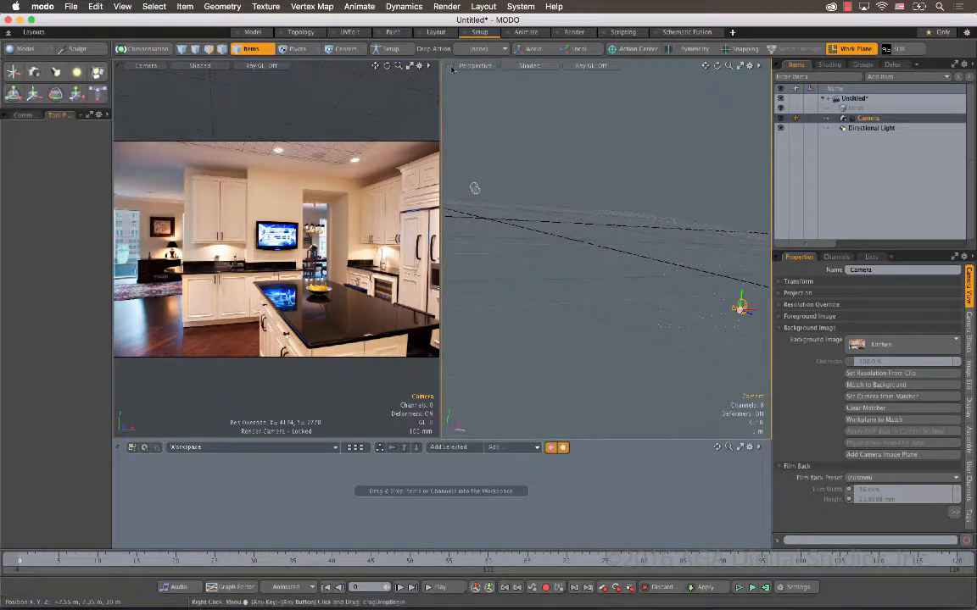
Step: Delete the extra perspective viewports so only the camera view remains
ctrl+click(451, 67)
right_click(450, 67)
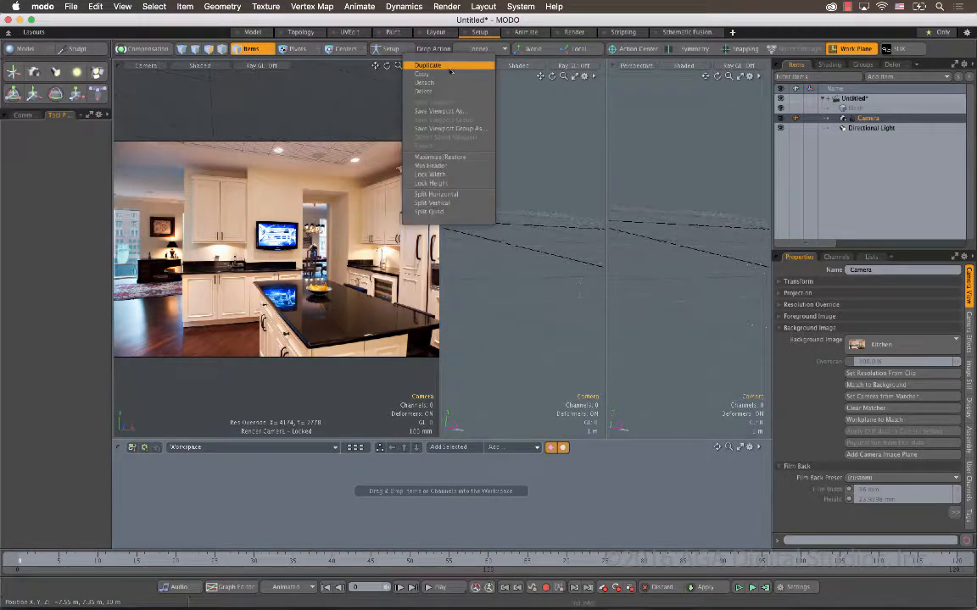
click(424, 91)
right_click(612, 67)
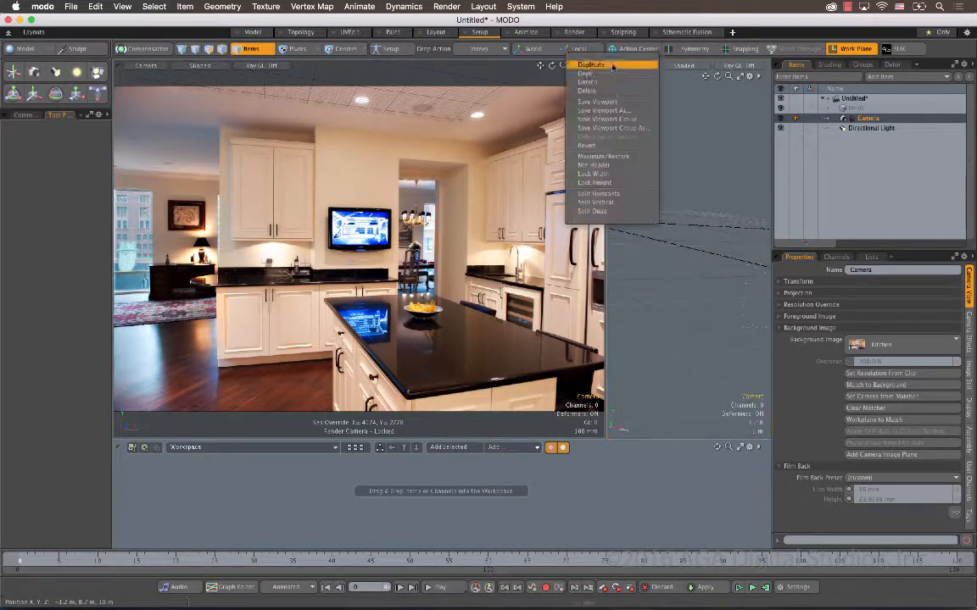
click(589, 91)
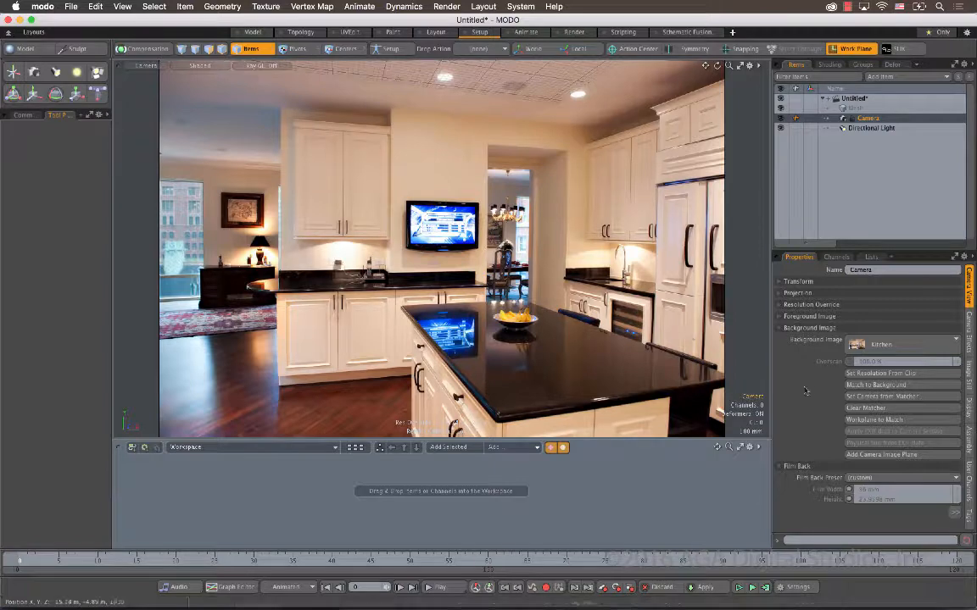
Step: Reopen Match to Background on the camera and set the camera from the matcher again
click(920, 392)
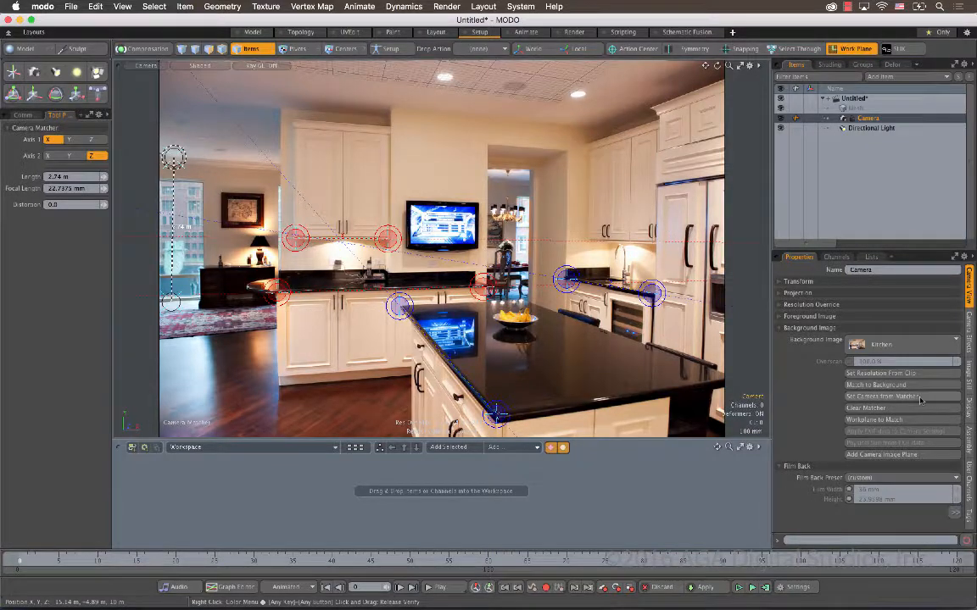
click(920, 396)
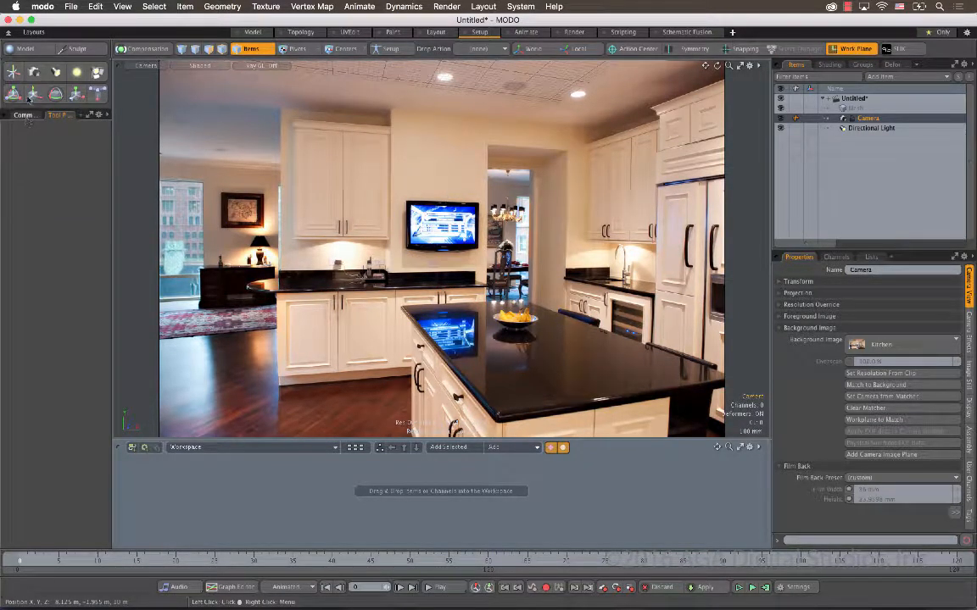
click(34, 48)
click(34, 48)
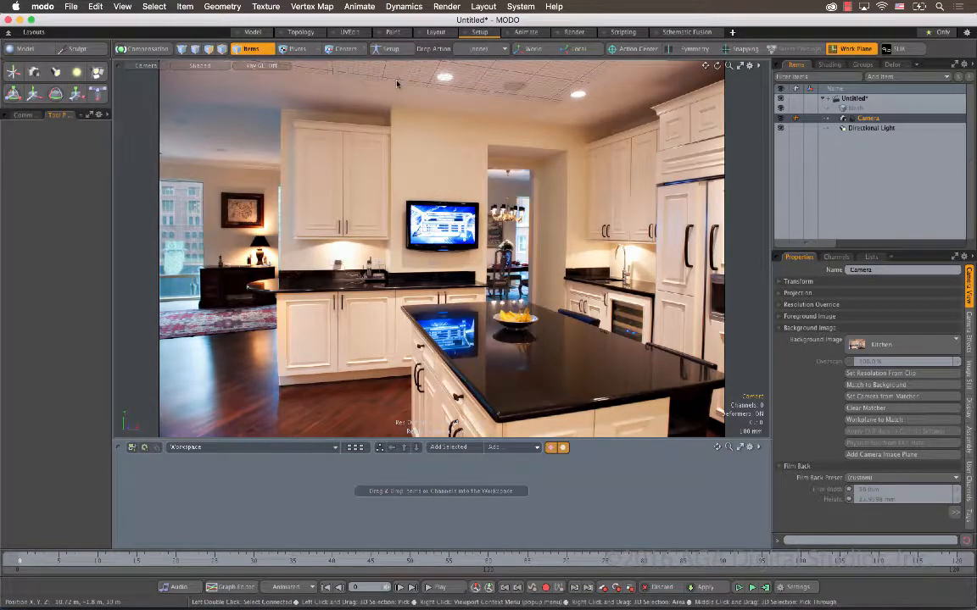
Step: Switch to the Layout workspace, browse the mesh presets to Interior > Household Items and add Espresso Machine 01 to the scene
click(438, 32)
click(387, 483)
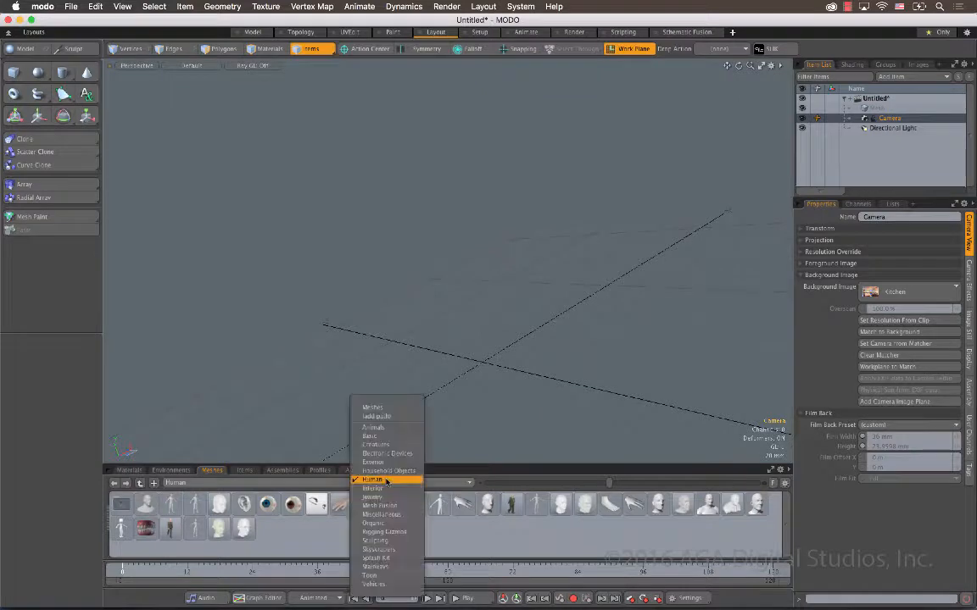
click(373, 406)
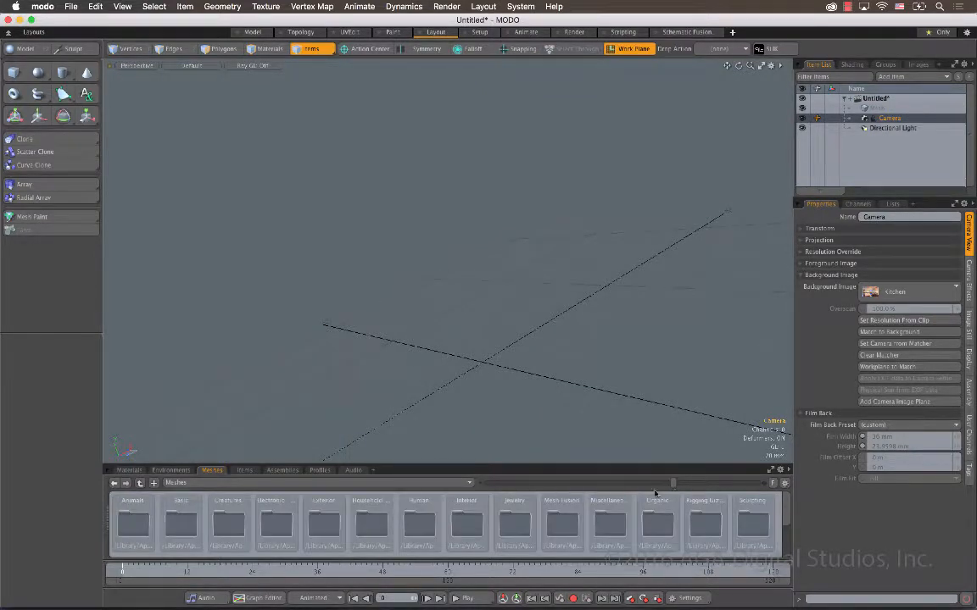
double_click(472, 523)
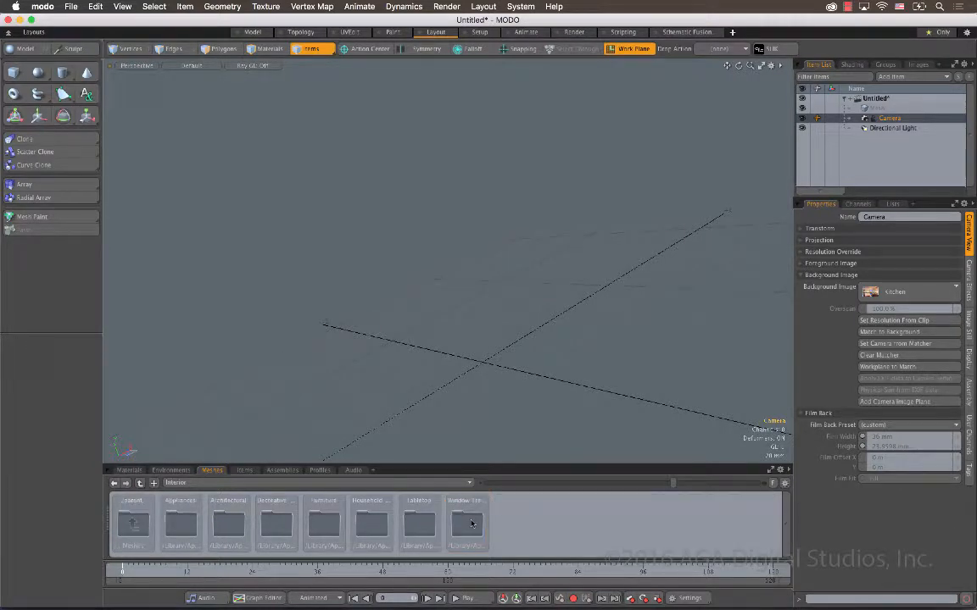
double_click(370, 523)
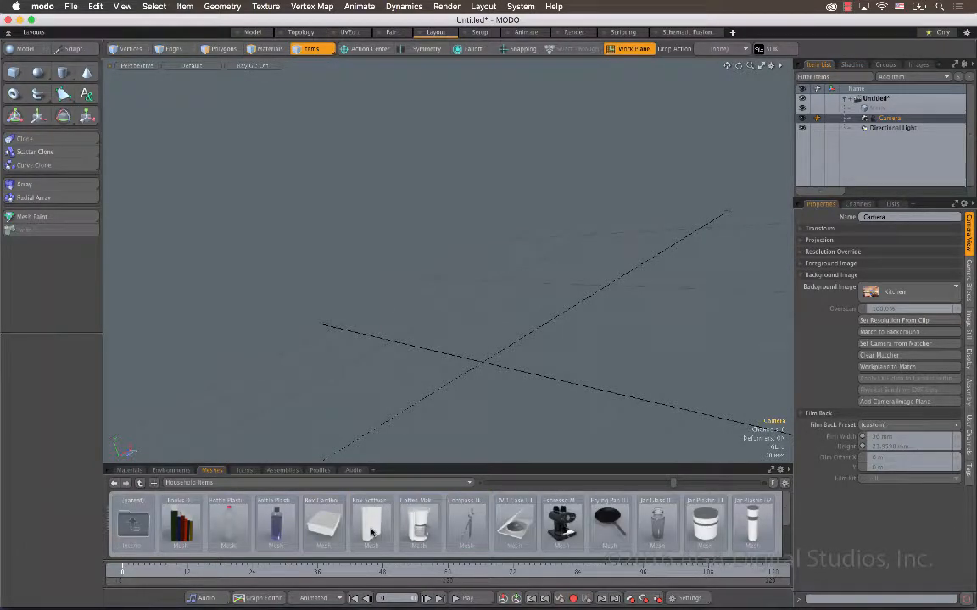
drag(569, 465, 568, 397)
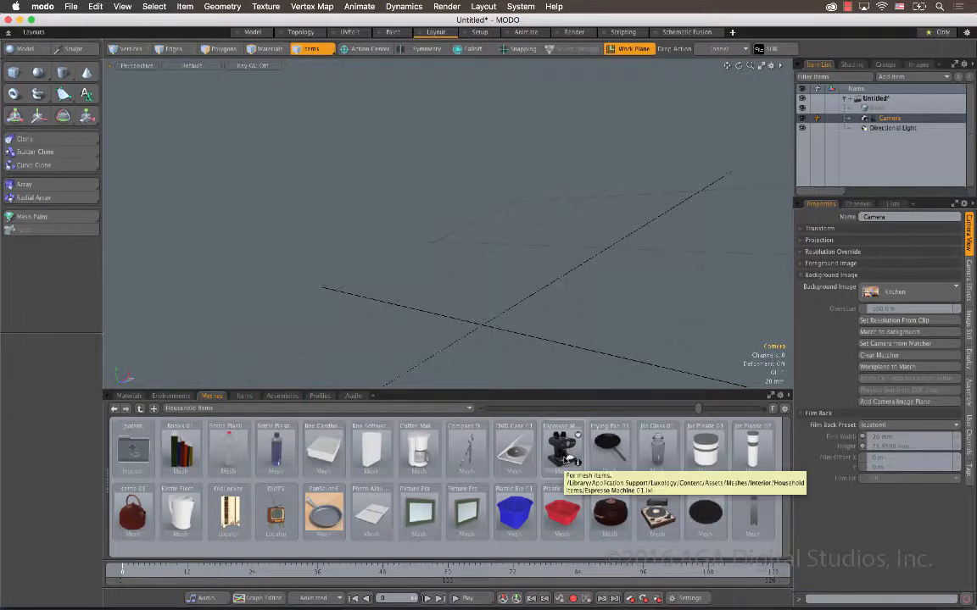
drag(564, 457, 551, 284)
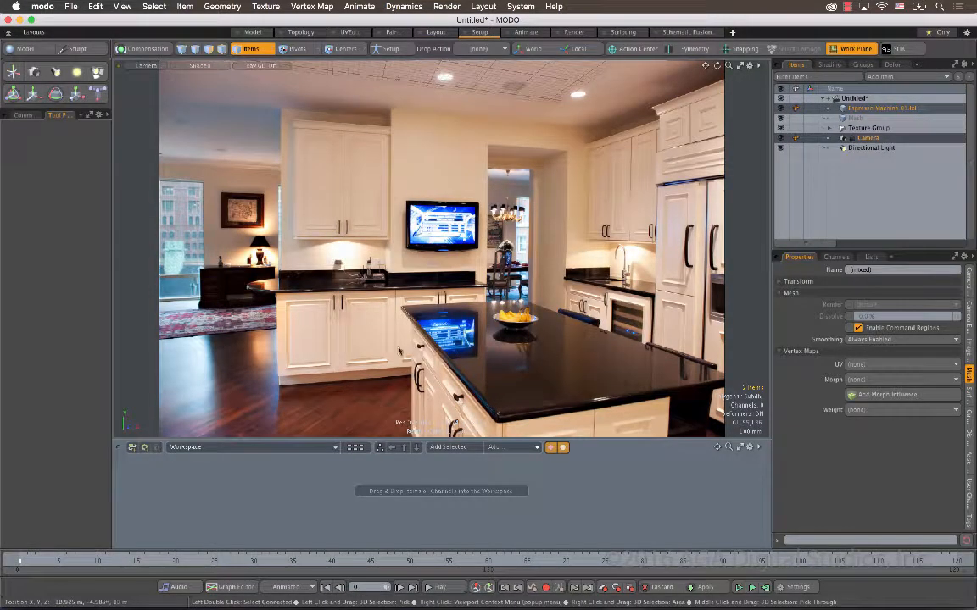
Step: Move the espresso machine in the perspective view to about X 11.15 m, Y -1.85 m, Z 6.95 m and return to the camera view
key(w)
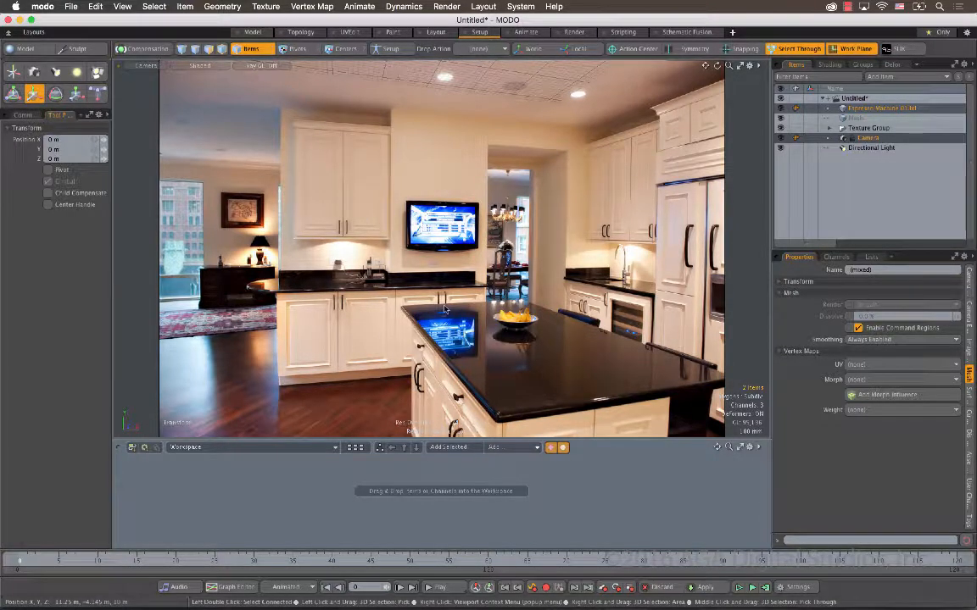
click(140, 66)
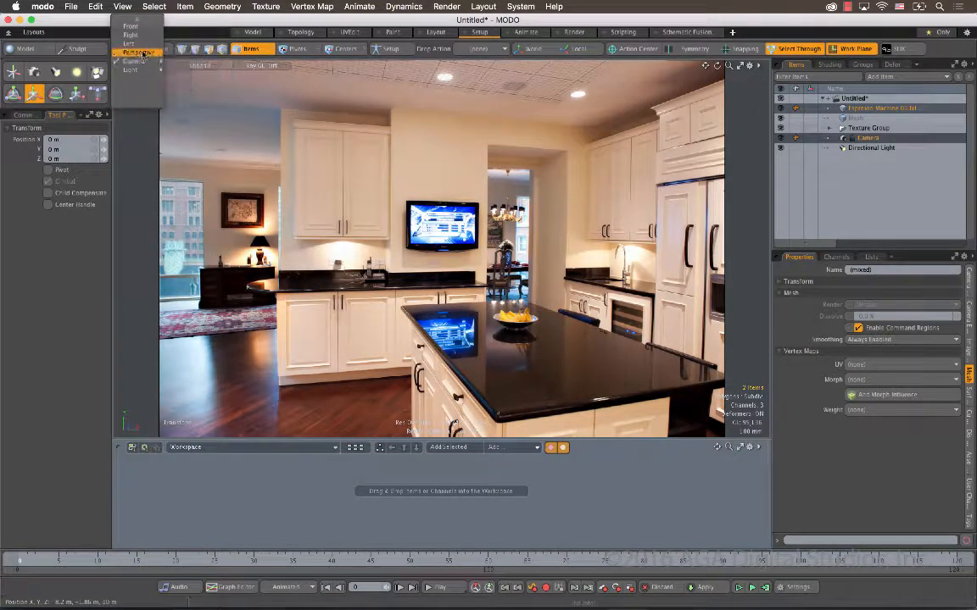
click(144, 53)
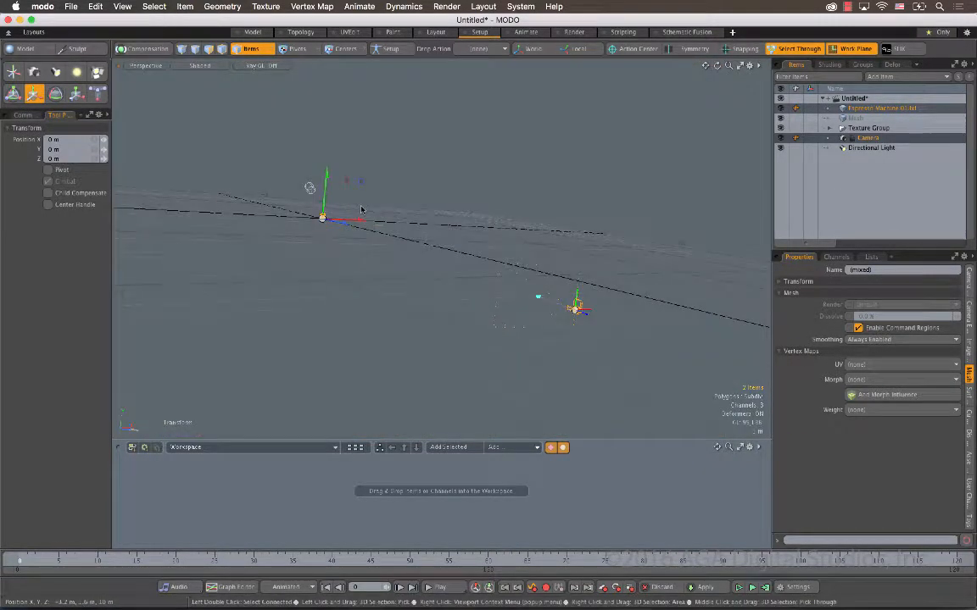
alt+drag(363, 236, 363, 385)
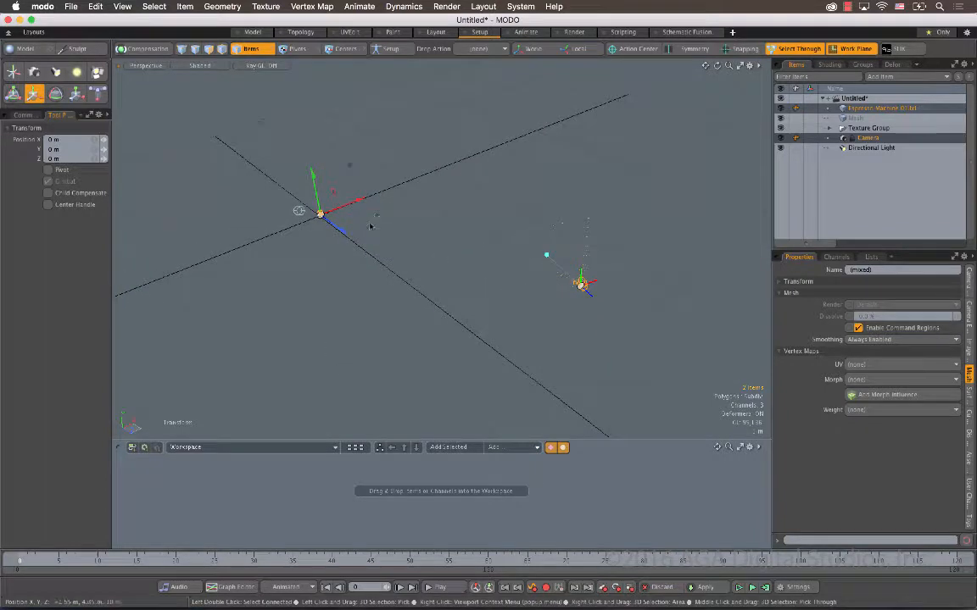
drag(346, 209, 534, 225)
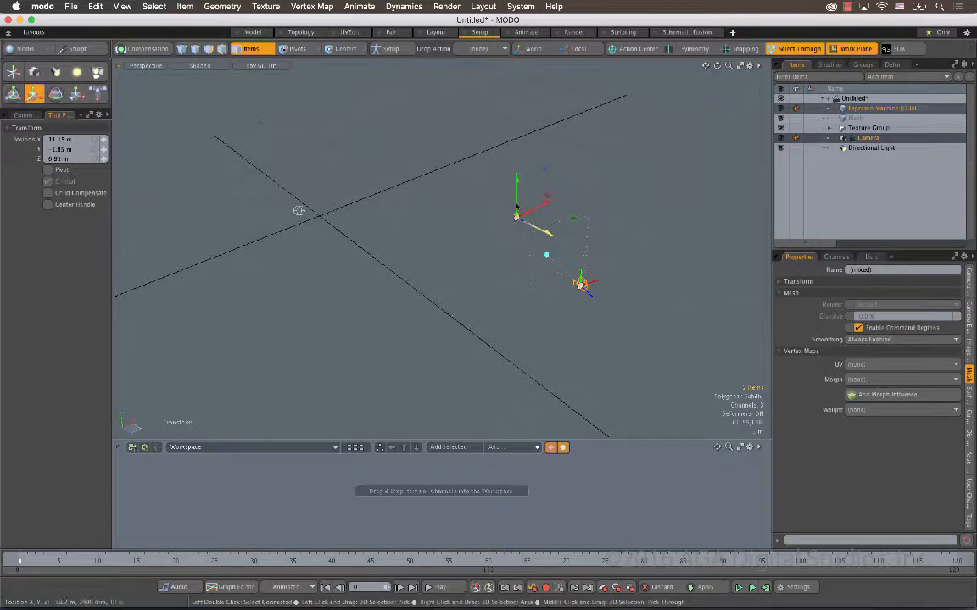
click(145, 65)
mouse_move(146, 78)
click(202, 88)
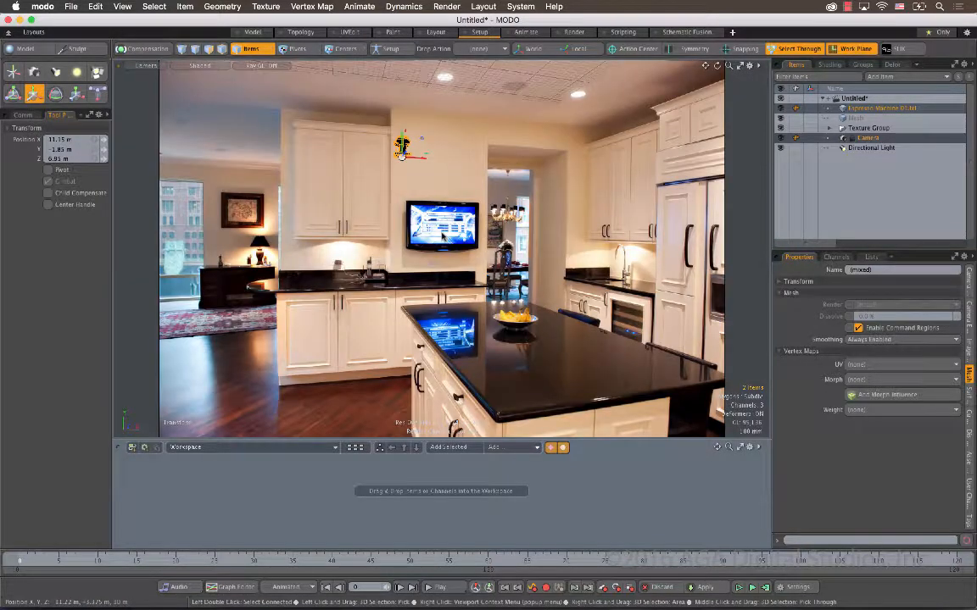
Step: Move the espresso machine down to the near corner of the kitchen island and scale it uniformly to 300%
drag(428, 160, 485, 317)
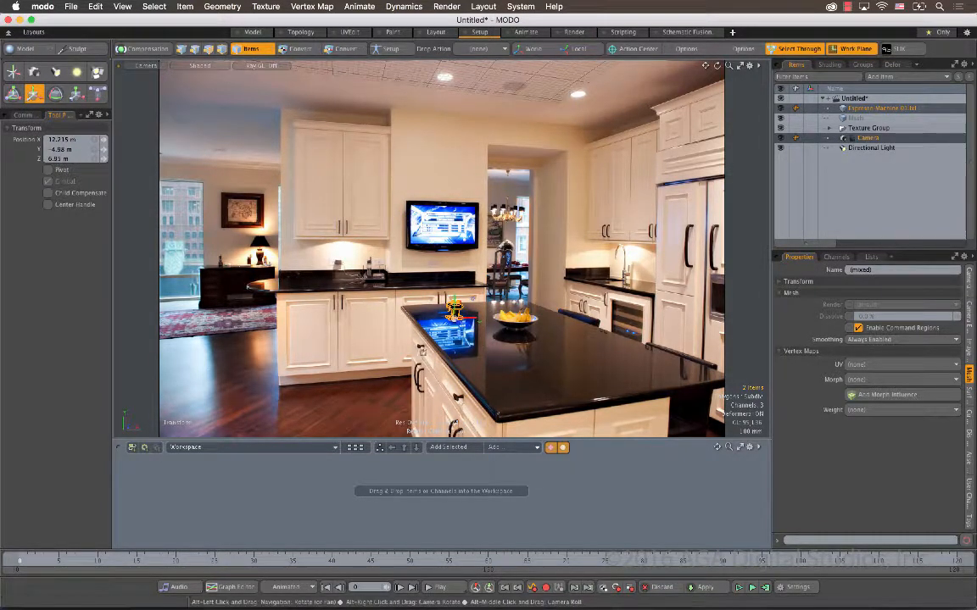
key(r)
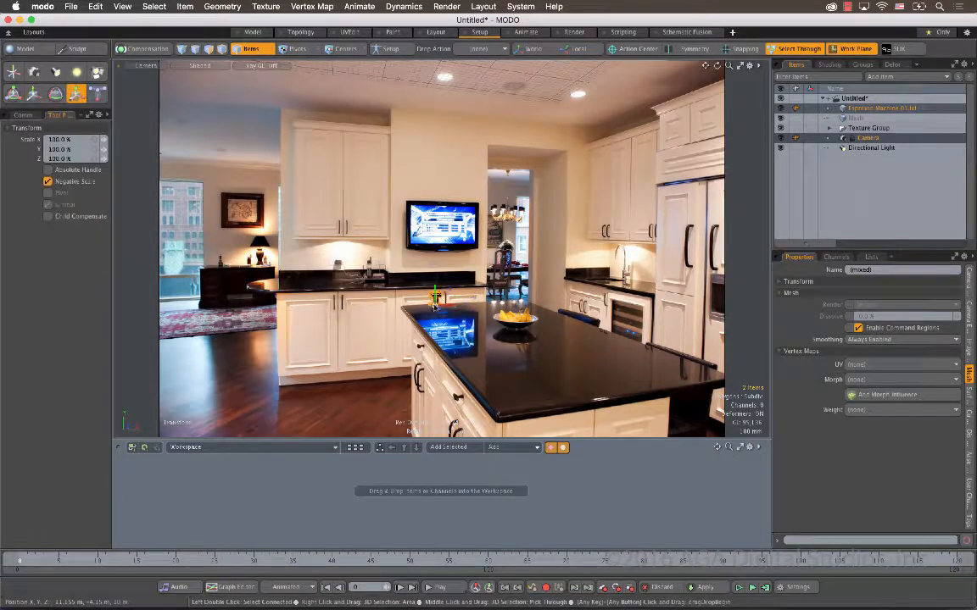
drag(443, 301, 561, 275)
Step: Place the espresso machine on the island countertop beside the fruit bowl, rotating it about 113.2° around Y, and deselect it
key(w)
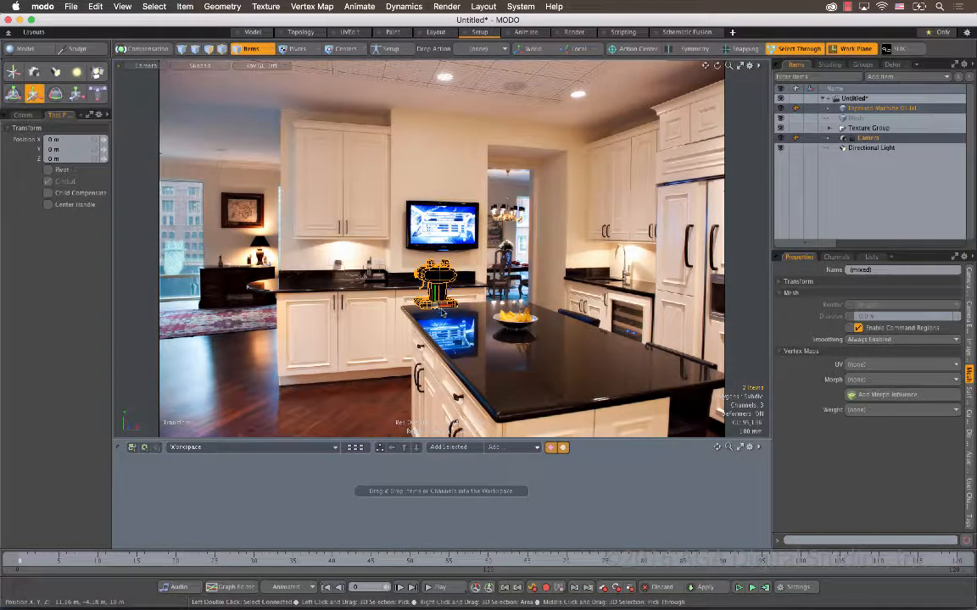
drag(444, 313, 586, 339)
key(e)
key(w)
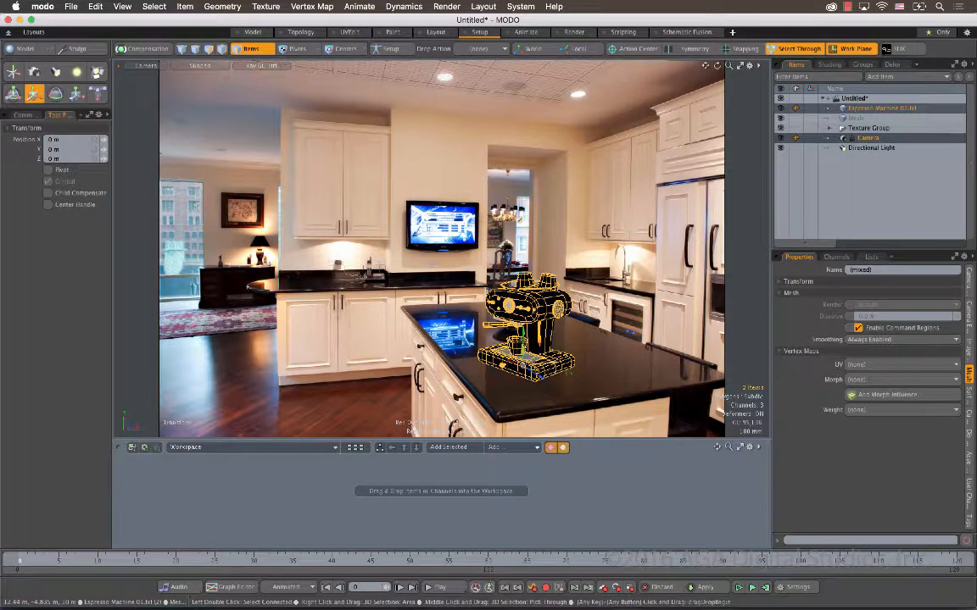
drag(523, 339, 597, 331)
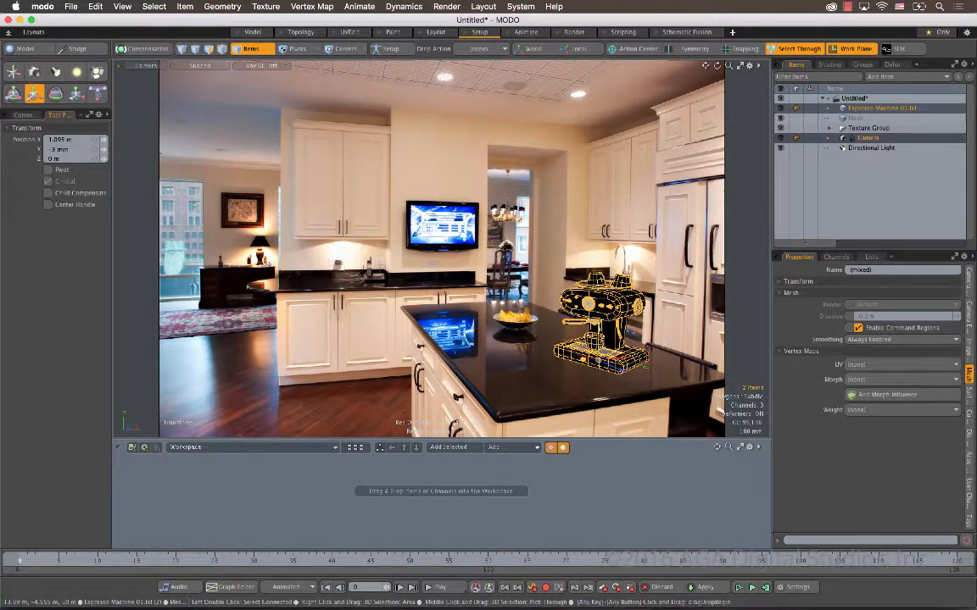
key(space)
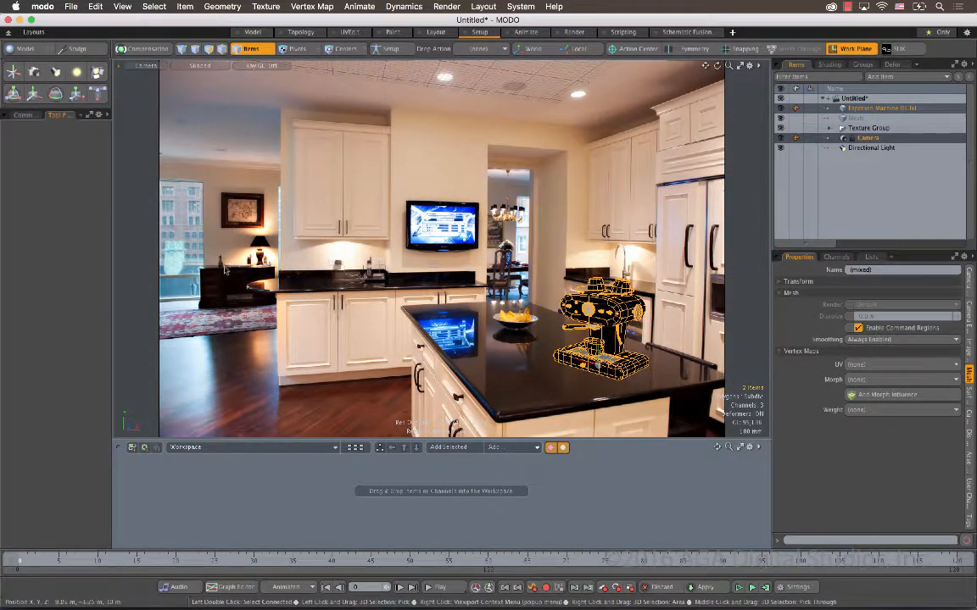
click(225, 263)
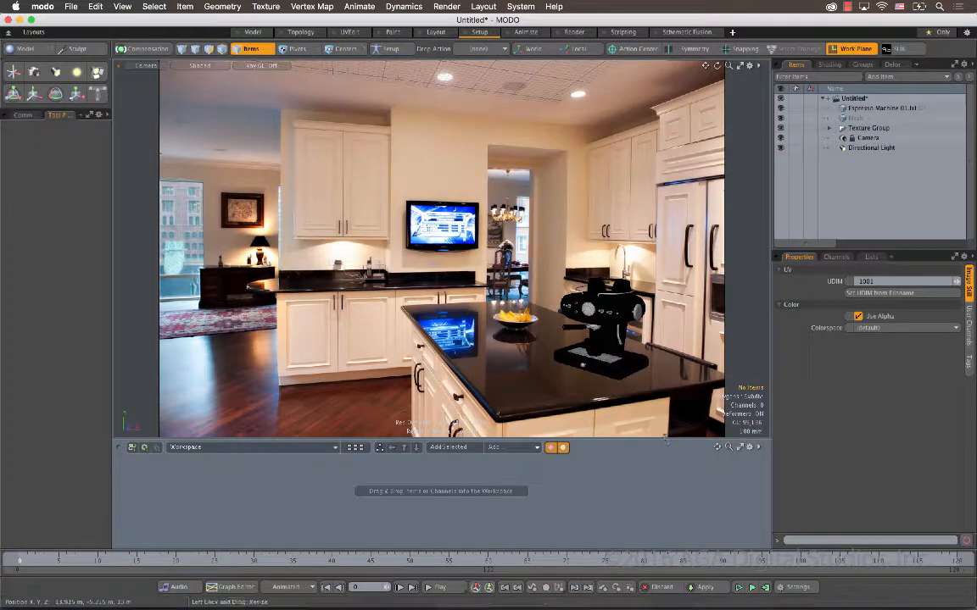
Step: Switch to the Render workspace and start the preview render of the kitchen scene
drag(666, 439, 666, 373)
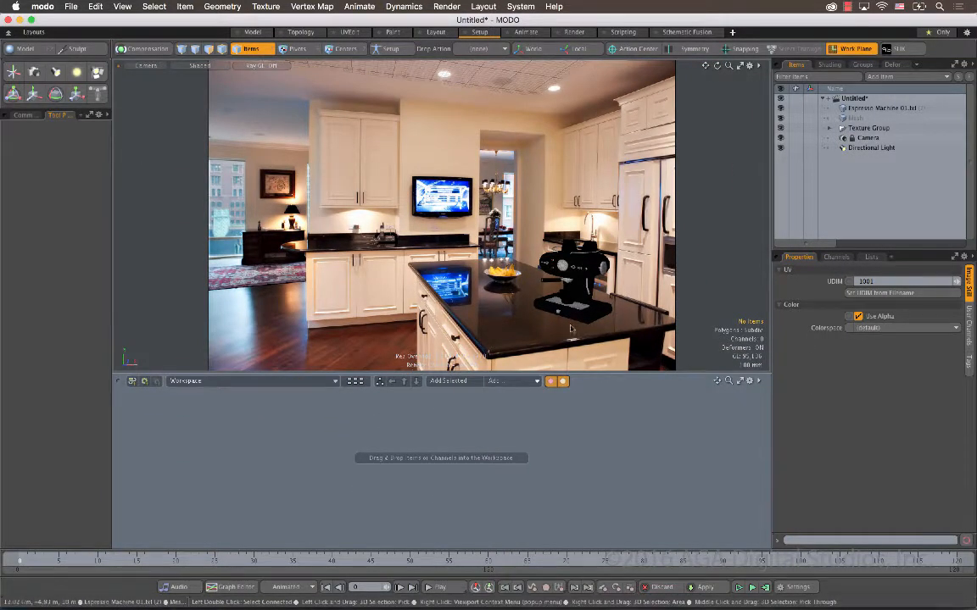
click(576, 34)
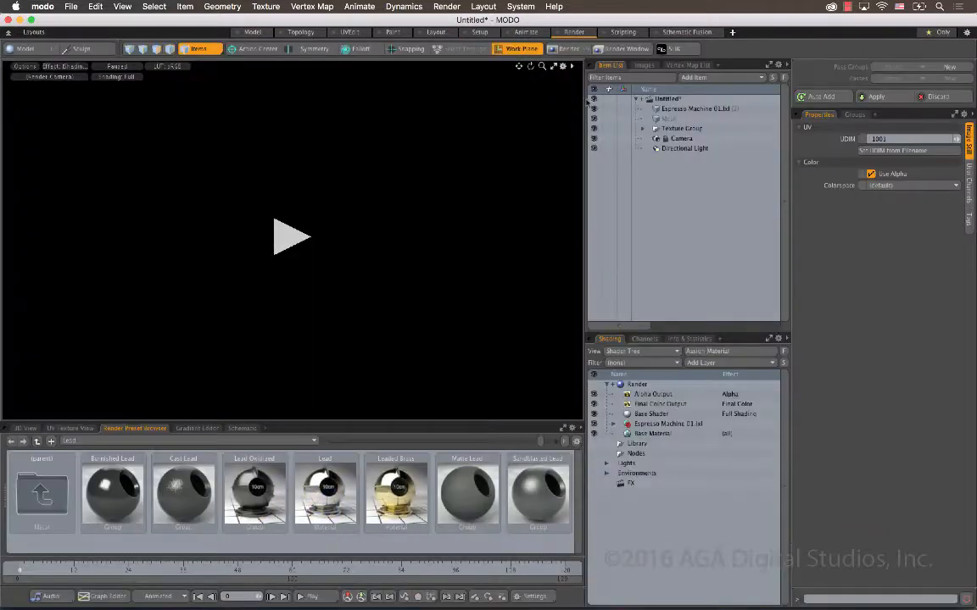
click(289, 236)
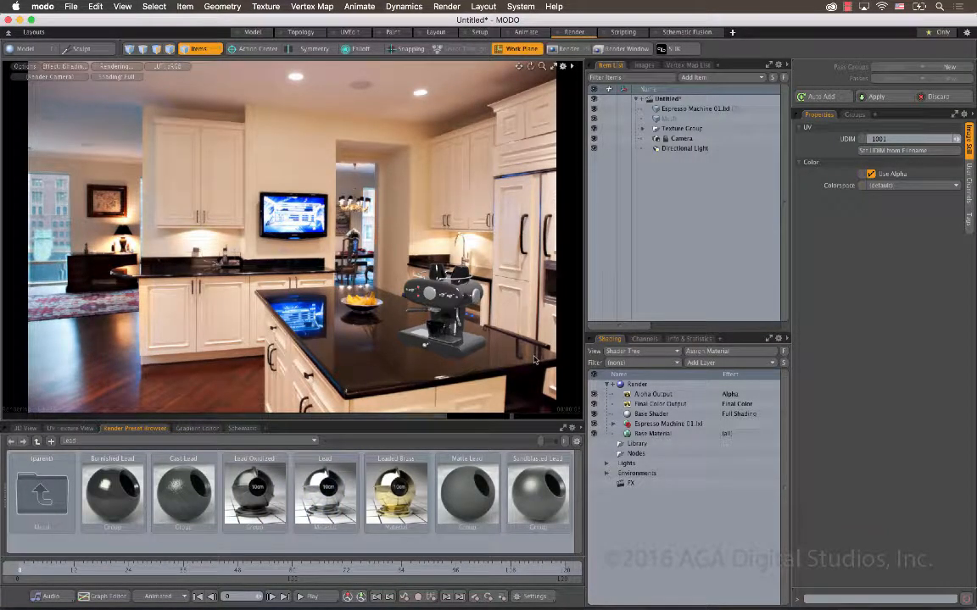
Step: Select the espresso machine and shift it along X to about 13.233 m, keeping it on the island countertop
click(452, 339)
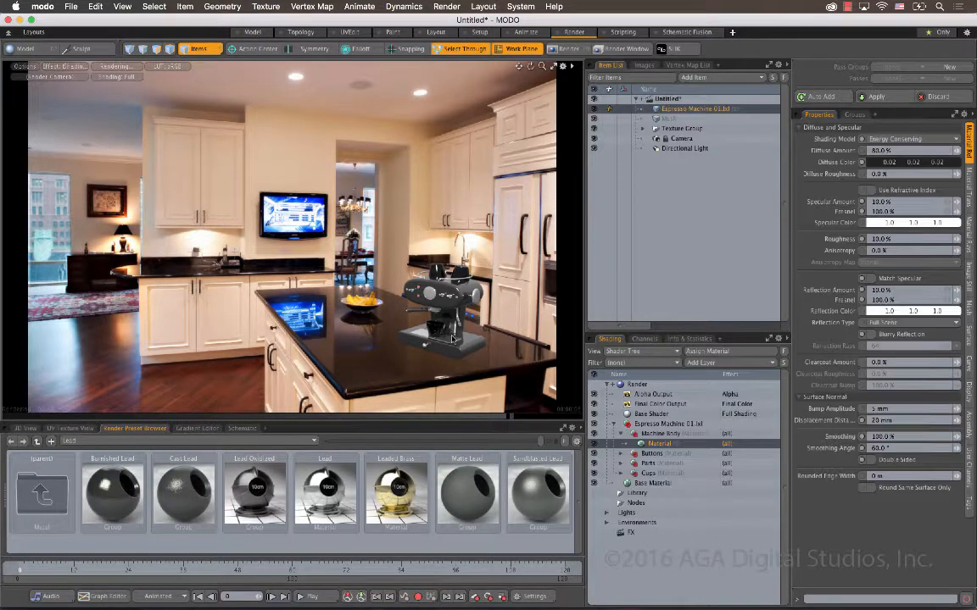
click(437, 339)
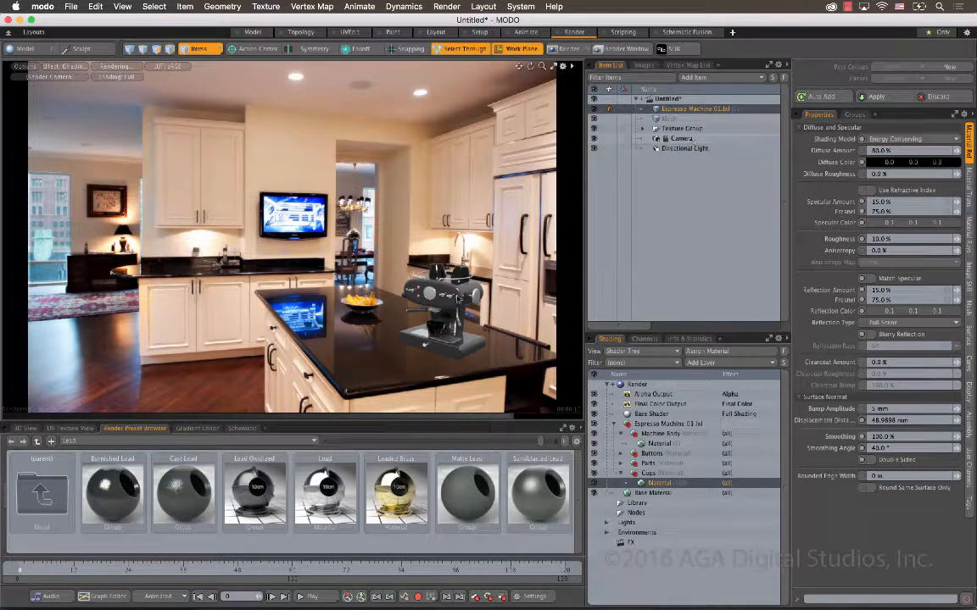
click(25, 428)
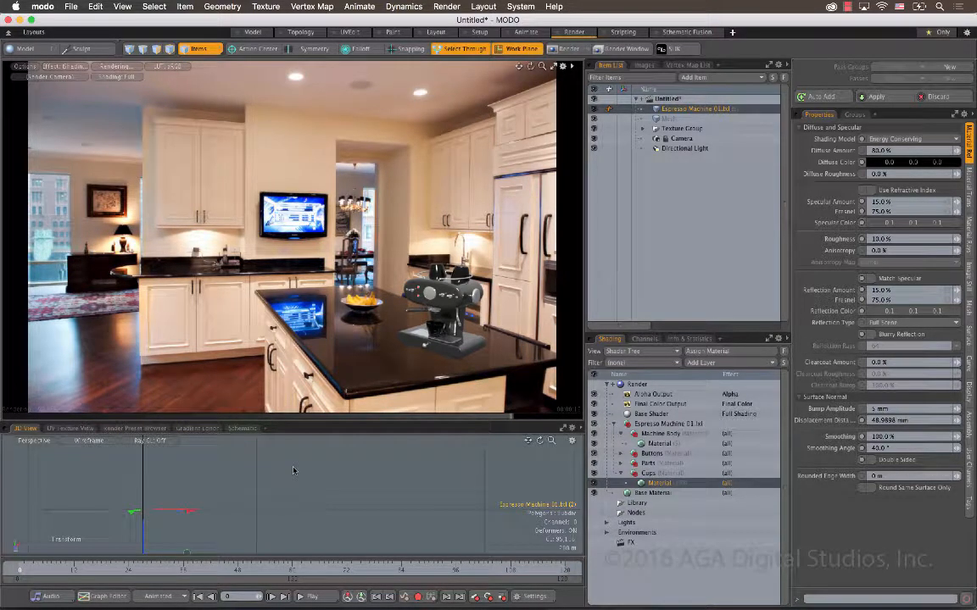
alt+drag(312, 485, 317, 520)
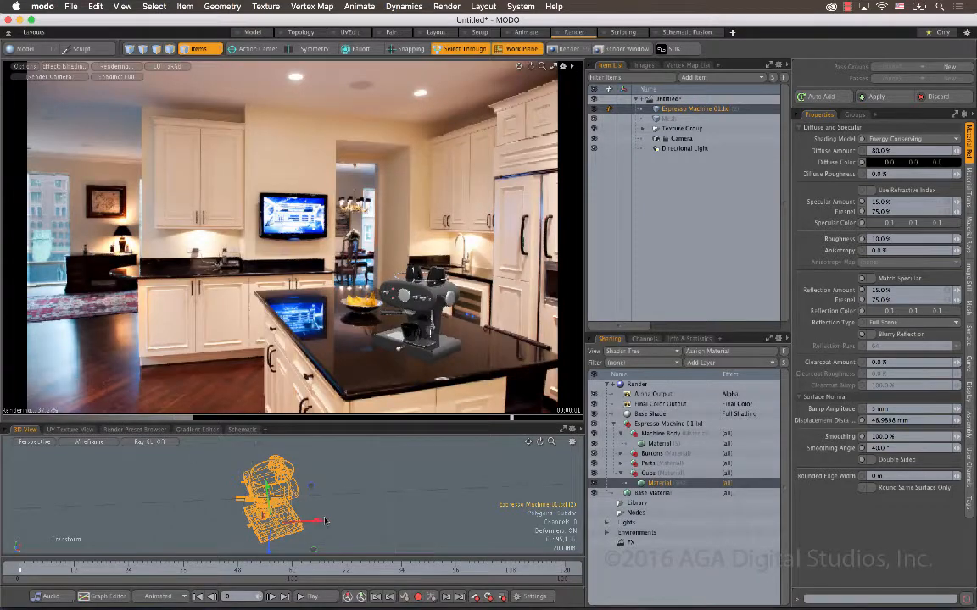
click(333, 521)
click(298, 523)
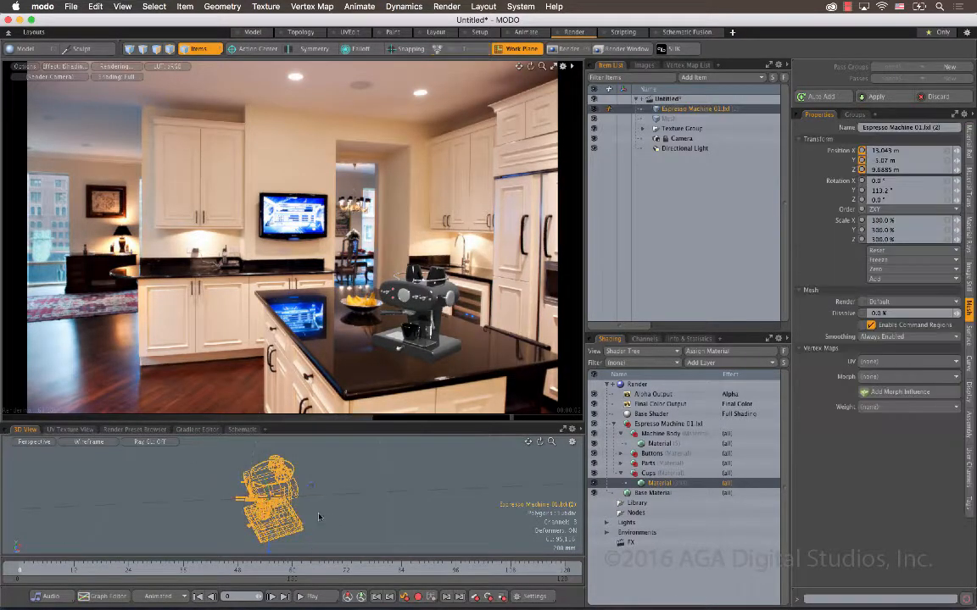
drag(317, 521, 329, 520)
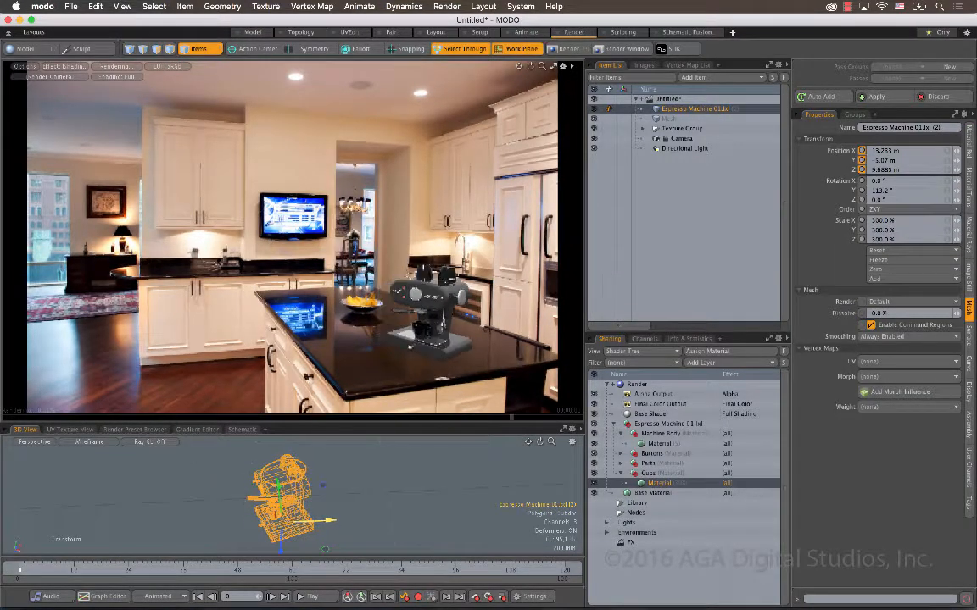
Step: Open the modeling tools and add a plane as a new mesh item
click(25, 48)
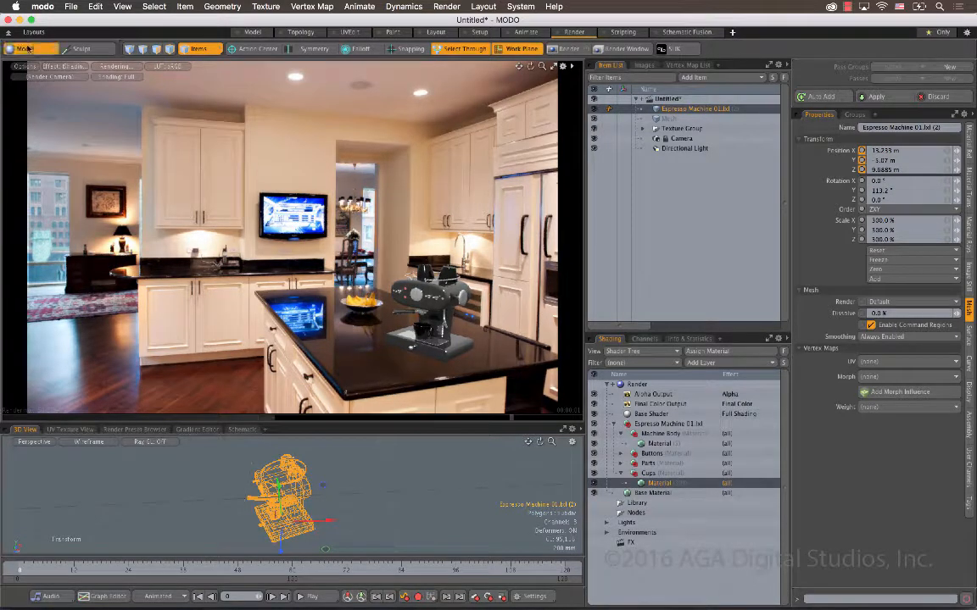
click(529, 109)
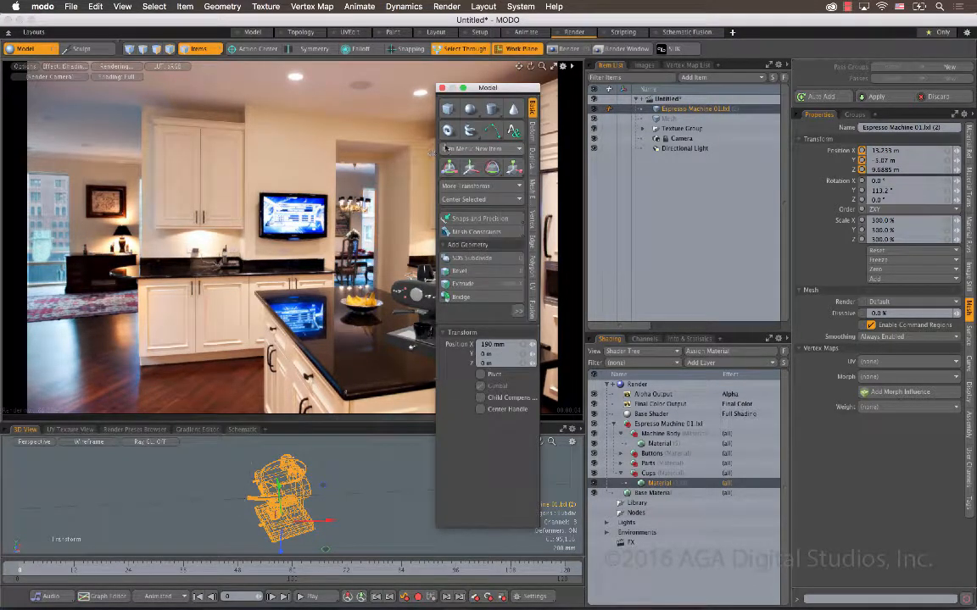
click(472, 136)
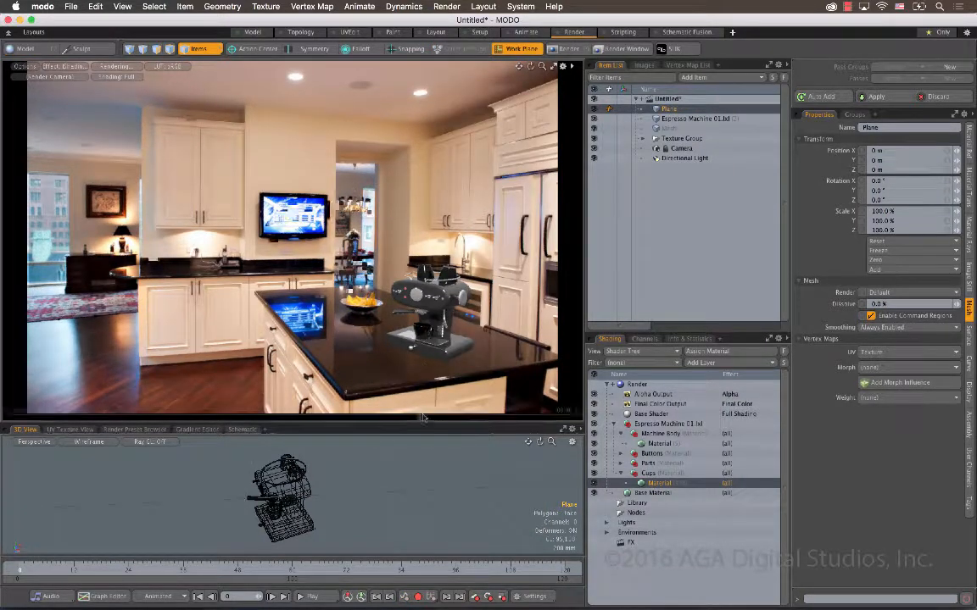
Step: Scale the plane uniformly to about 1283.5% and move it to about X 15.9 m, Z 10.1 m, around the espresso machine
drag(427, 429, 426, 274)
key(a)
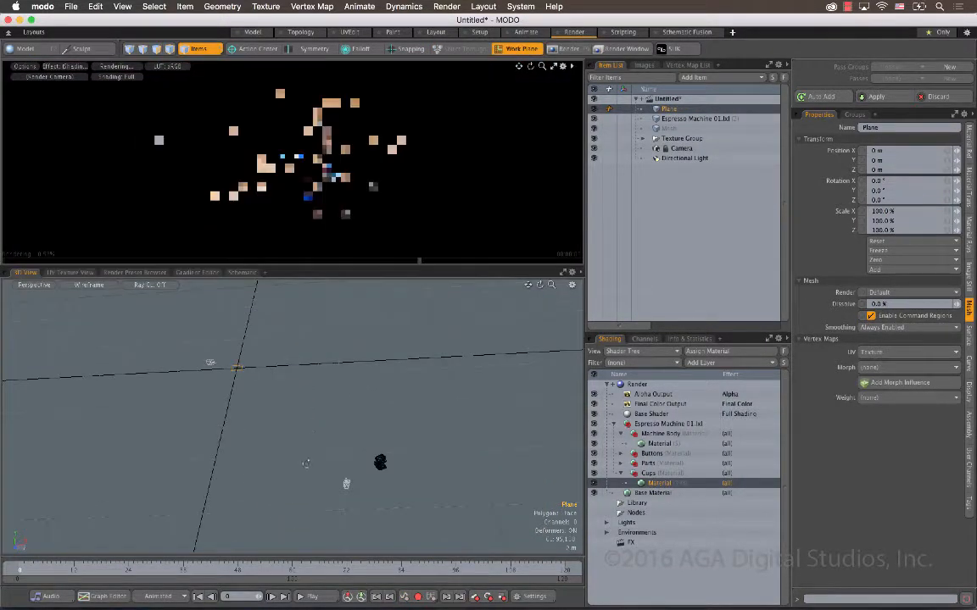
key(r)
drag(237, 368, 284, 368)
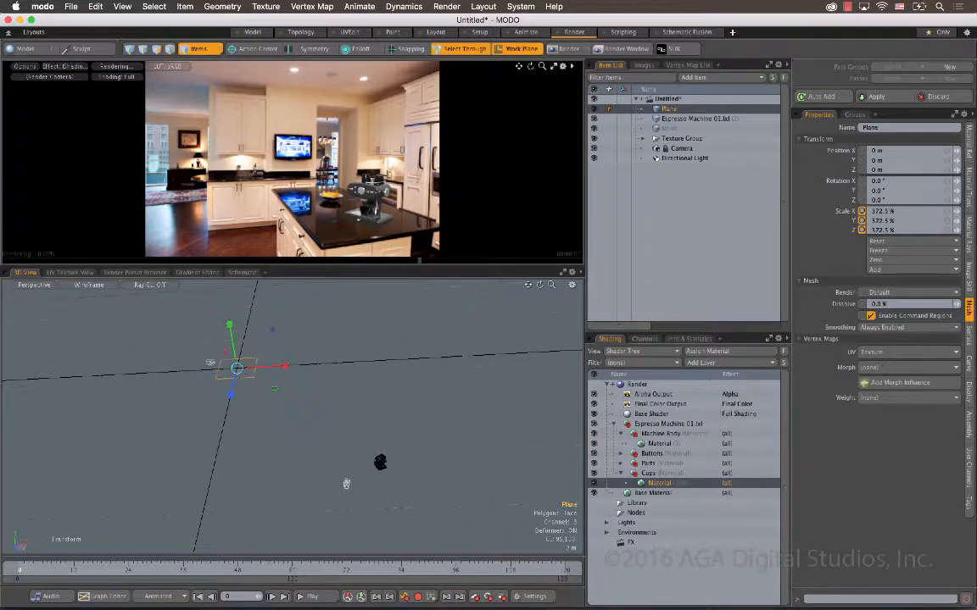
drag(706, 315, 911, 271)
key(w)
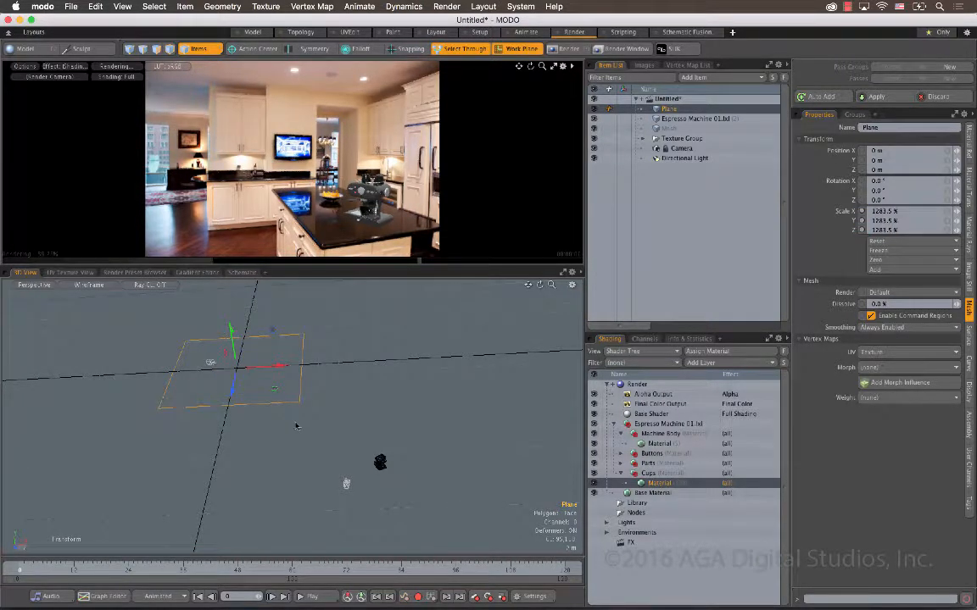
drag(274, 393, 473, 455)
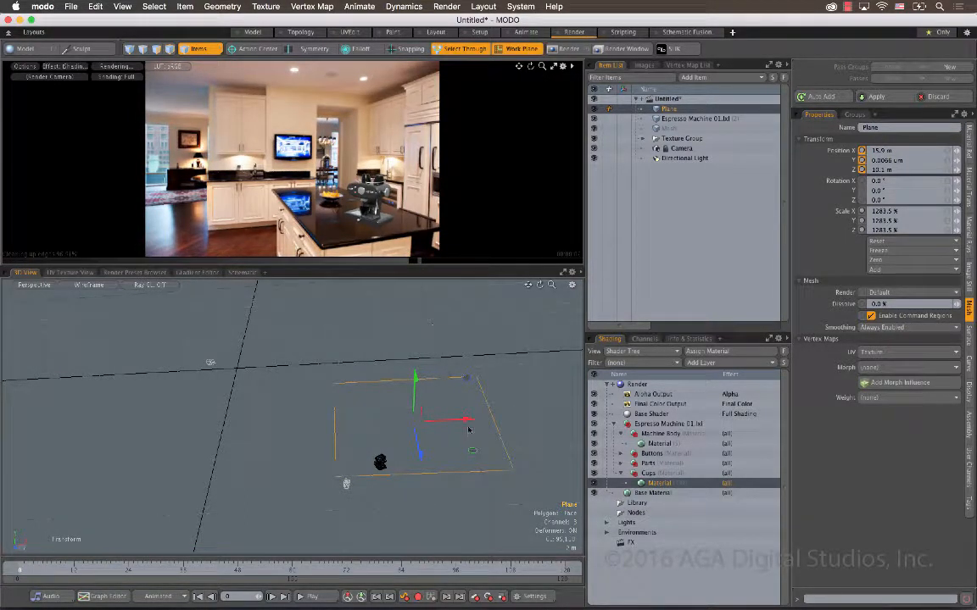
key(q)
Step: Subdivide the plane's polygons twice using the Faceted method
click(157, 49)
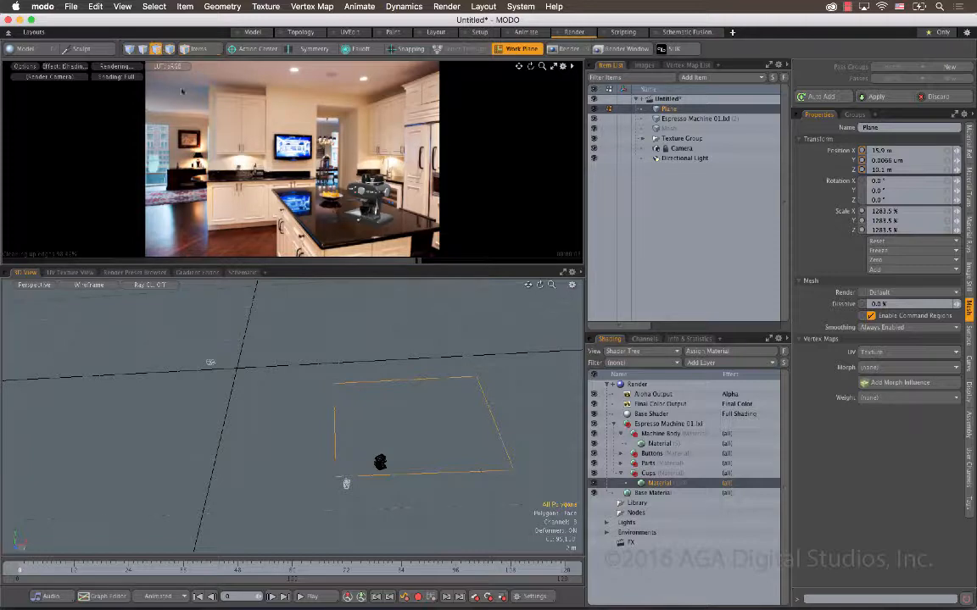
key(shift+d)
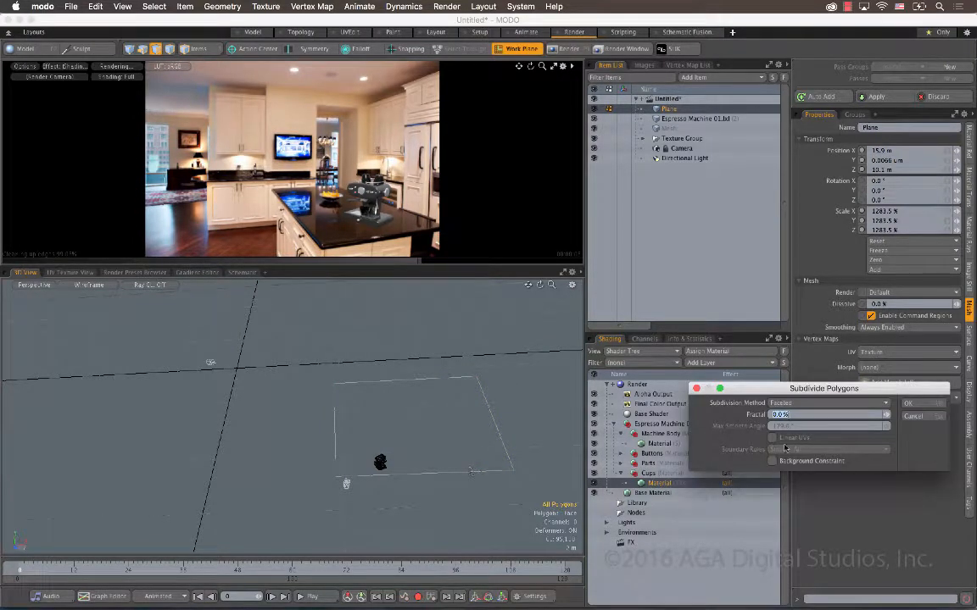
click(935, 410)
key(shift+d)
click(934, 410)
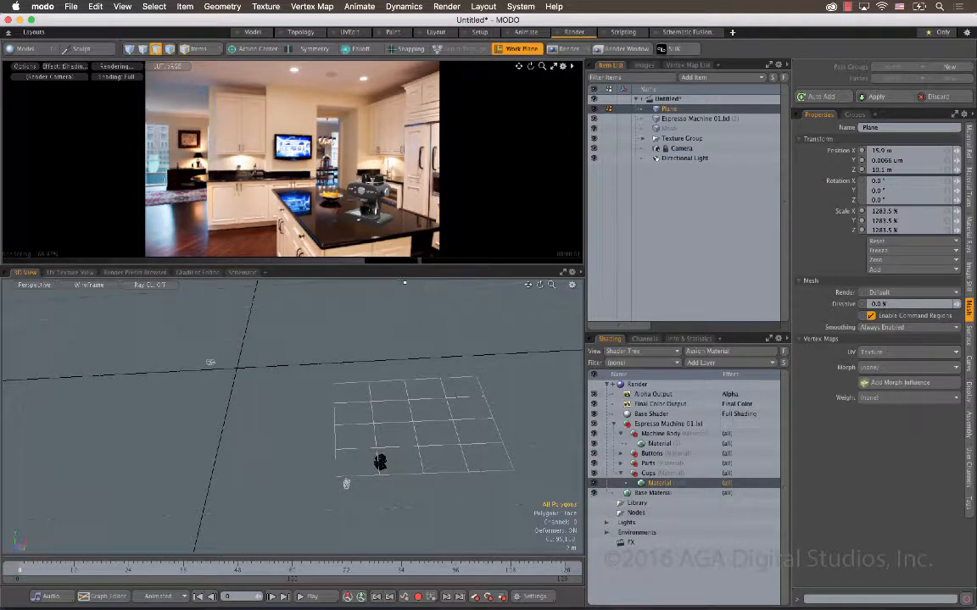
Step: Enlarge the render preview, select all the plane's polygons and assign them a new material named Shadow
drag(401, 273, 402, 416)
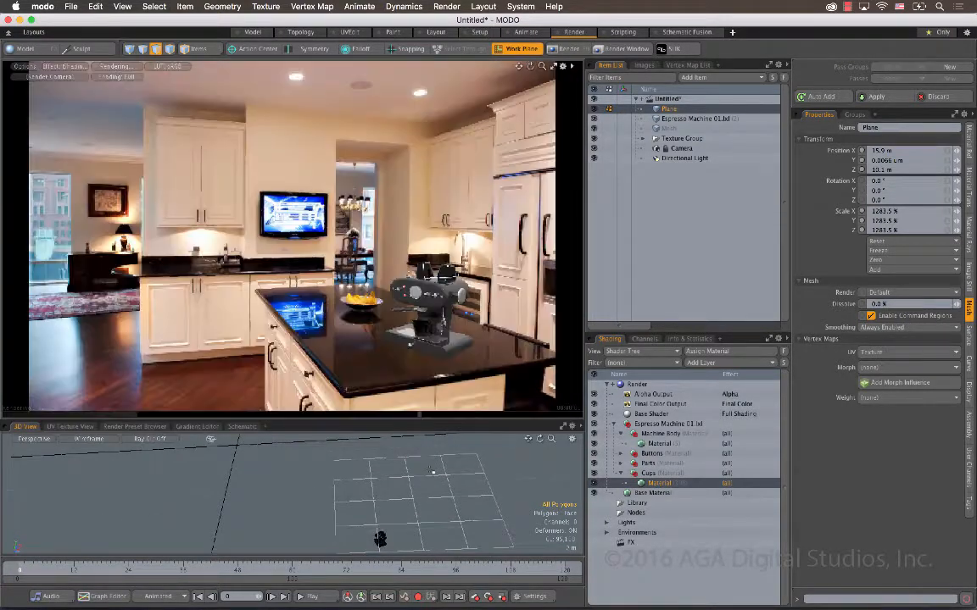
drag(436, 424, 436, 396)
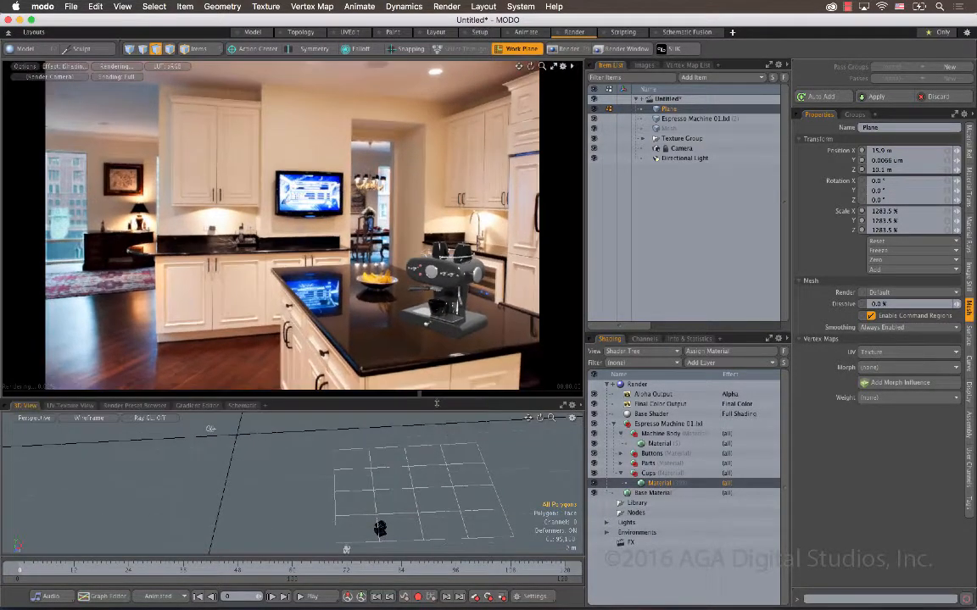
double_click(459, 502)
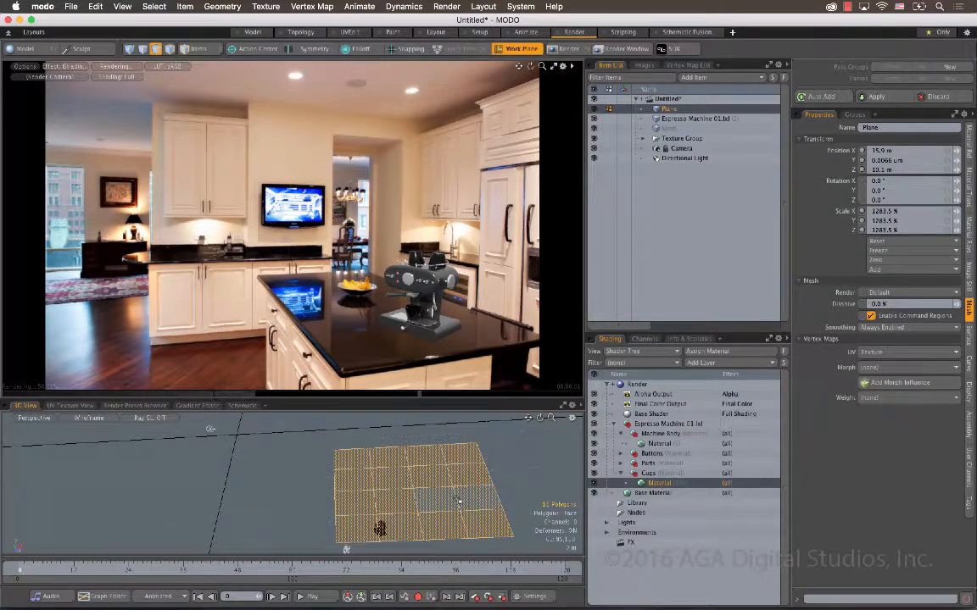
key(m)
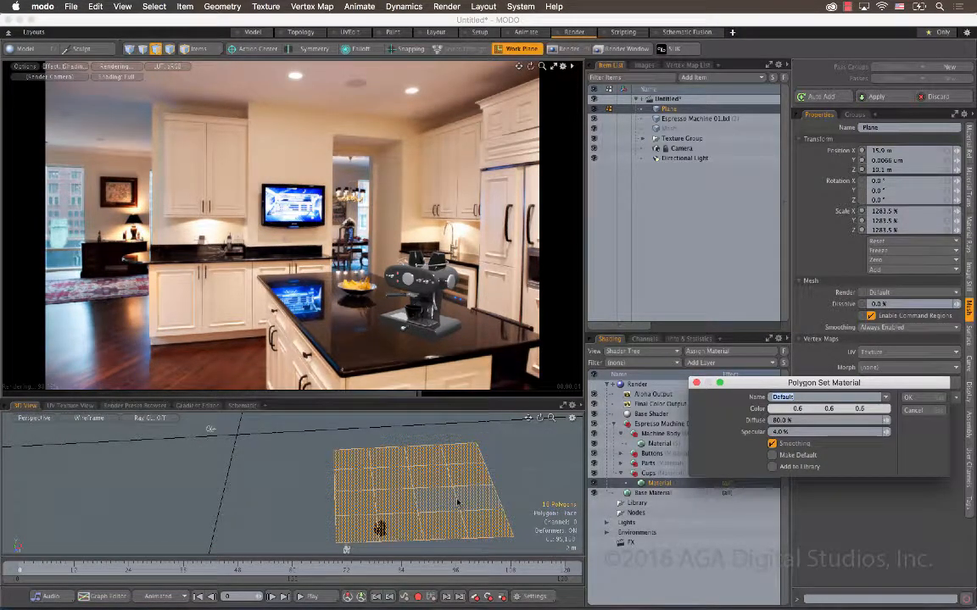
text(Shadow)
key(Return)
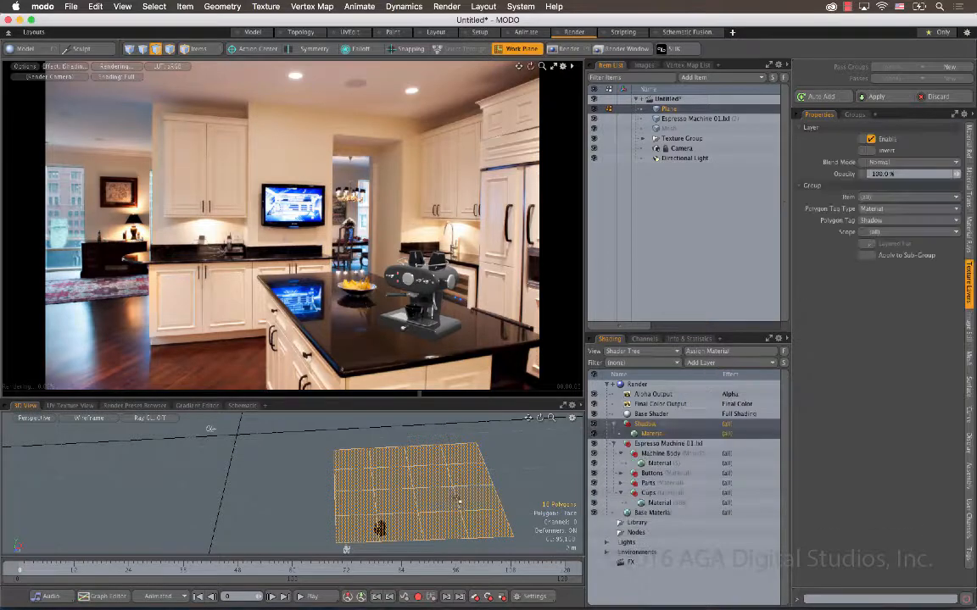
Step: Lower the plane's polygons vertically to the level of the espresso machine's base
key(a)
alt+drag(308, 531, 287, 415)
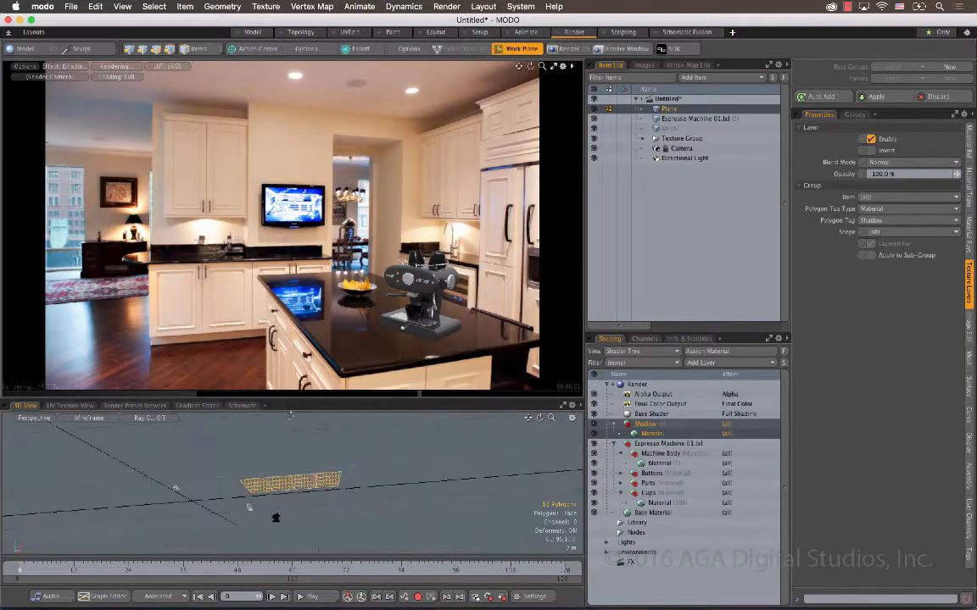
key(w)
drag(287, 458, 290, 495)
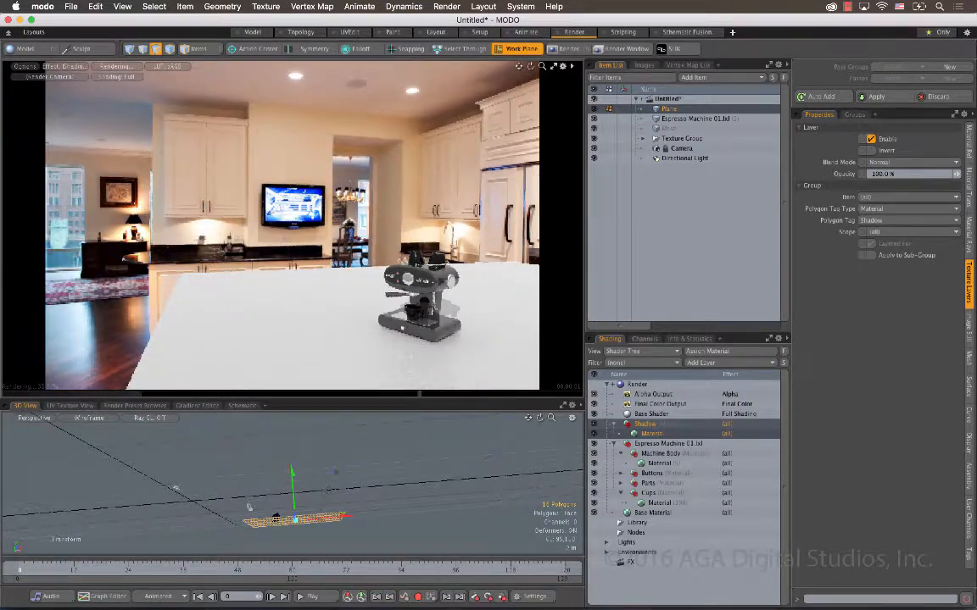
key(a)
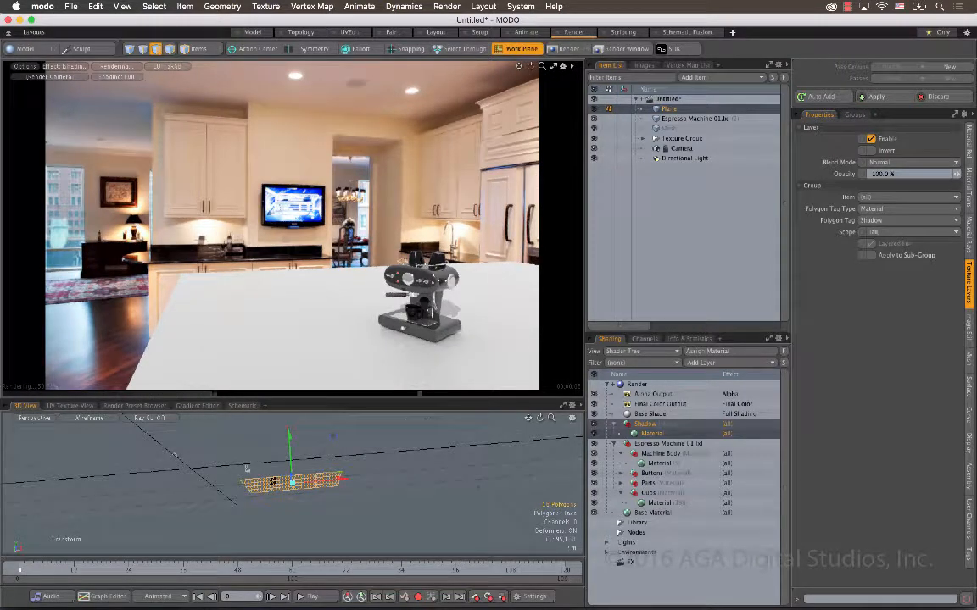
alt+drag(246, 469, 186, 487)
key(3)
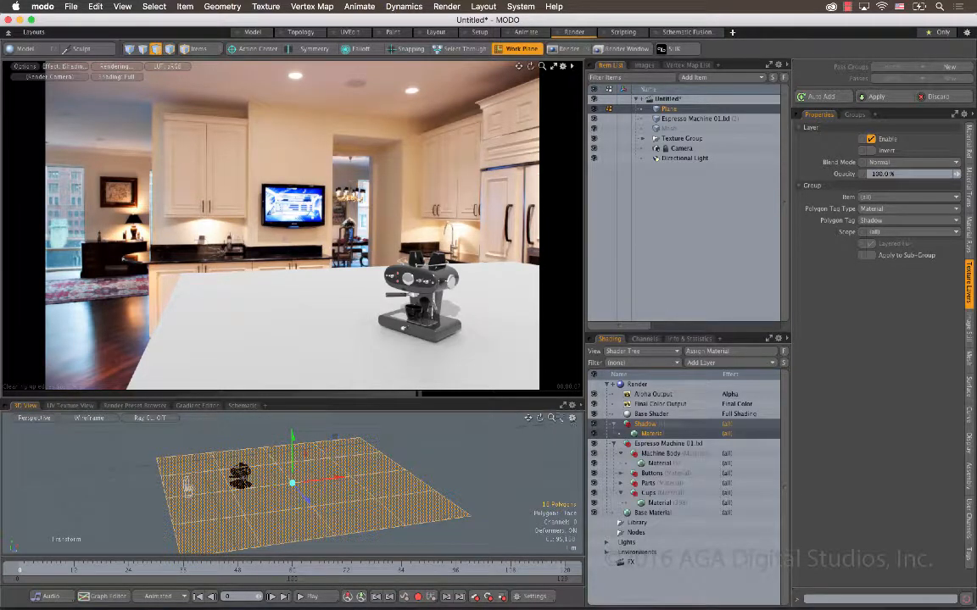
Step: Rotate the plane's polygons slightly about the vertical axis, check them side-on against the machine's base, and clear the polygon selection
scroll(187, 486, up, 4)
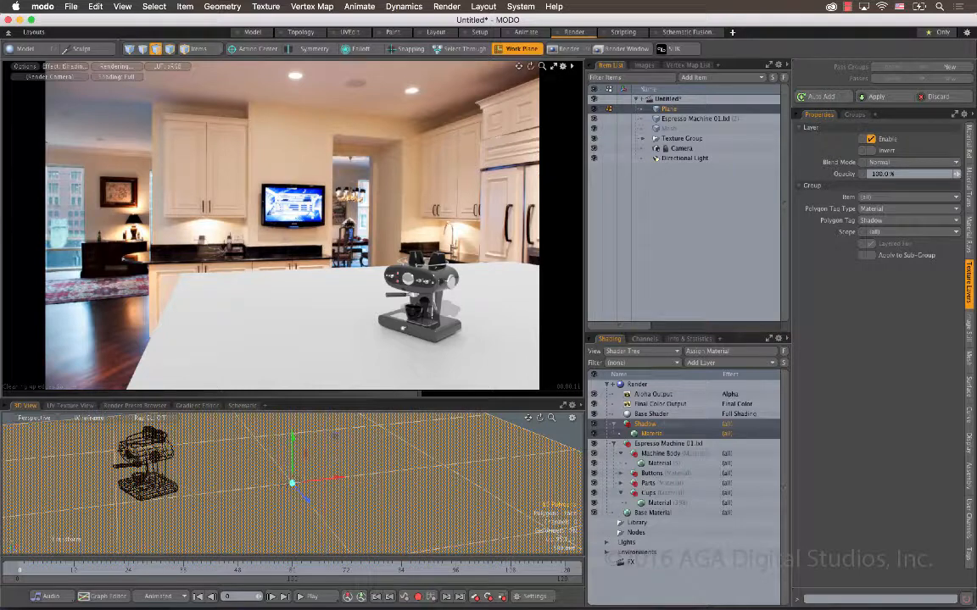
key(e)
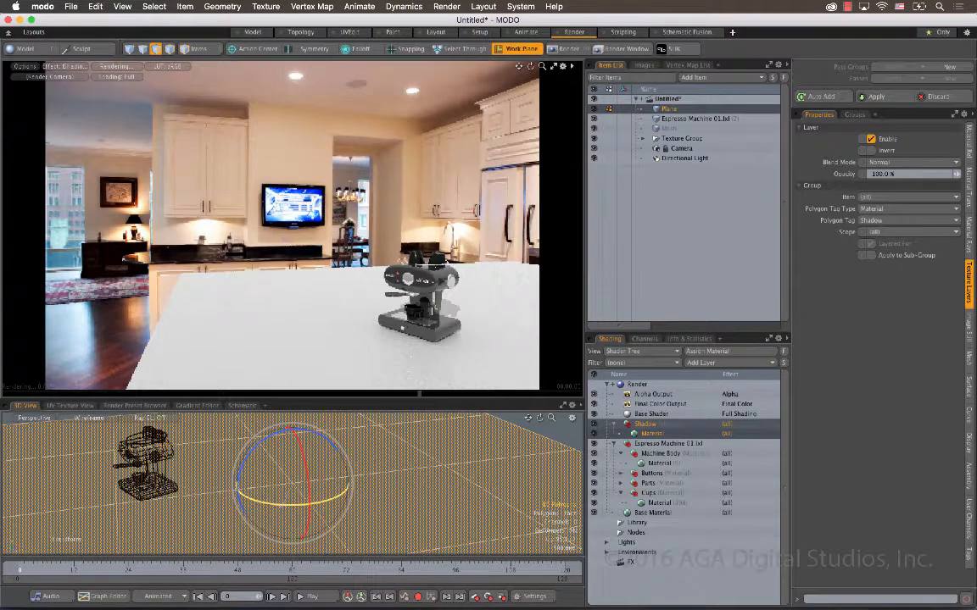
drag(292, 503, 300, 504)
alt+drag(197, 485, 135, 359)
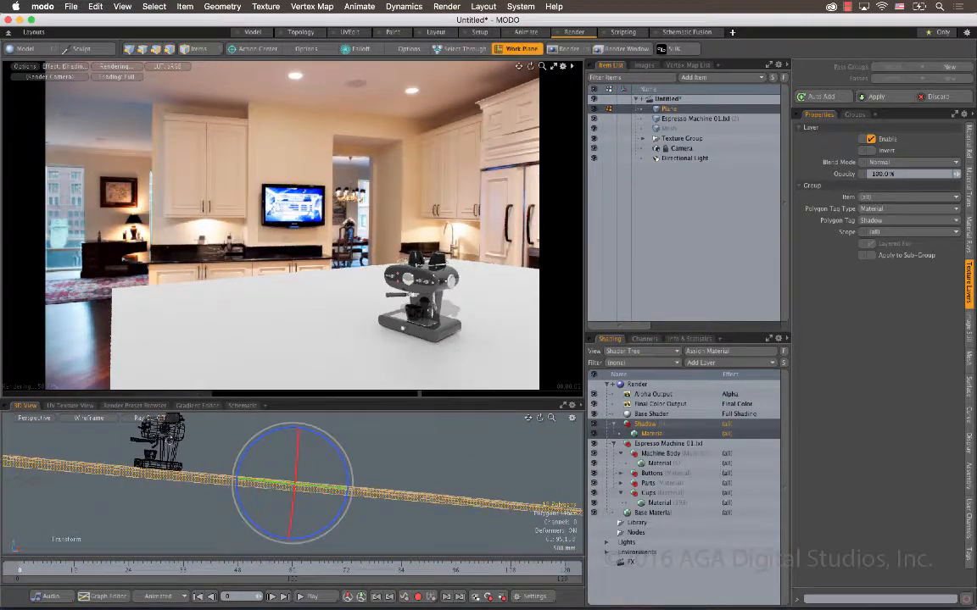
alt+drag(165, 460, 165, 455)
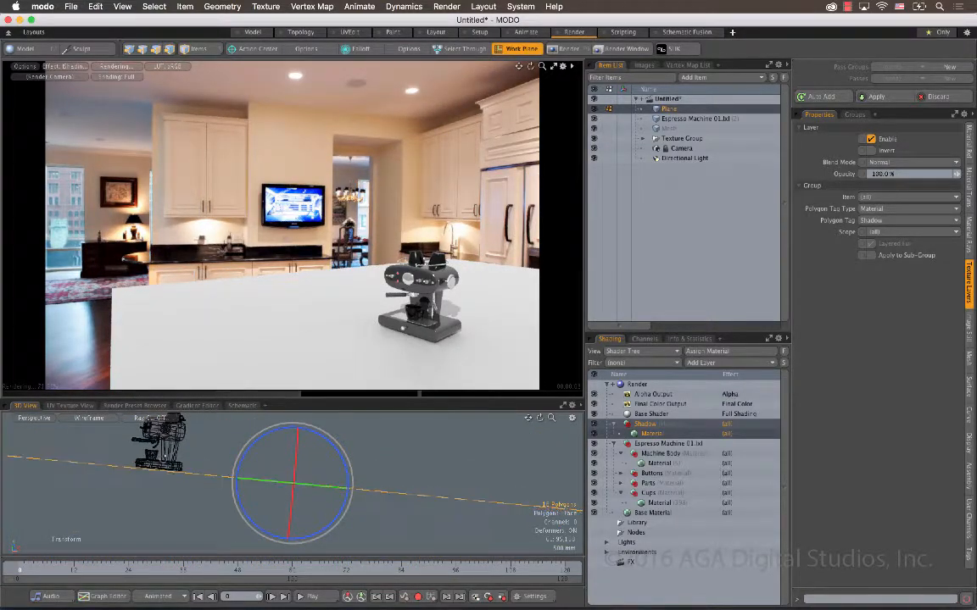
key(q)
click(222, 439)
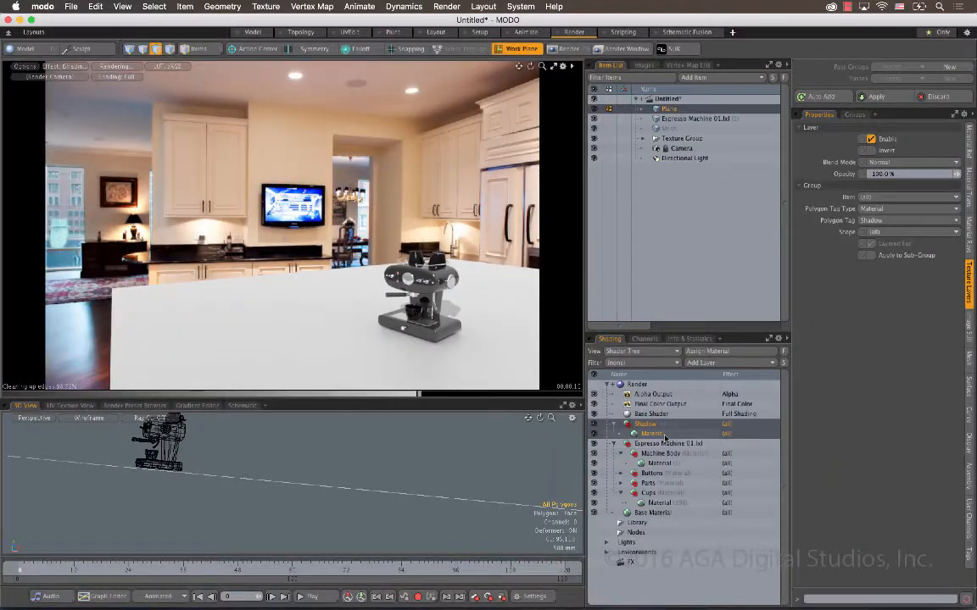
Step: Add a Shader layer above the Material inside the Shadow material group
click(665, 438)
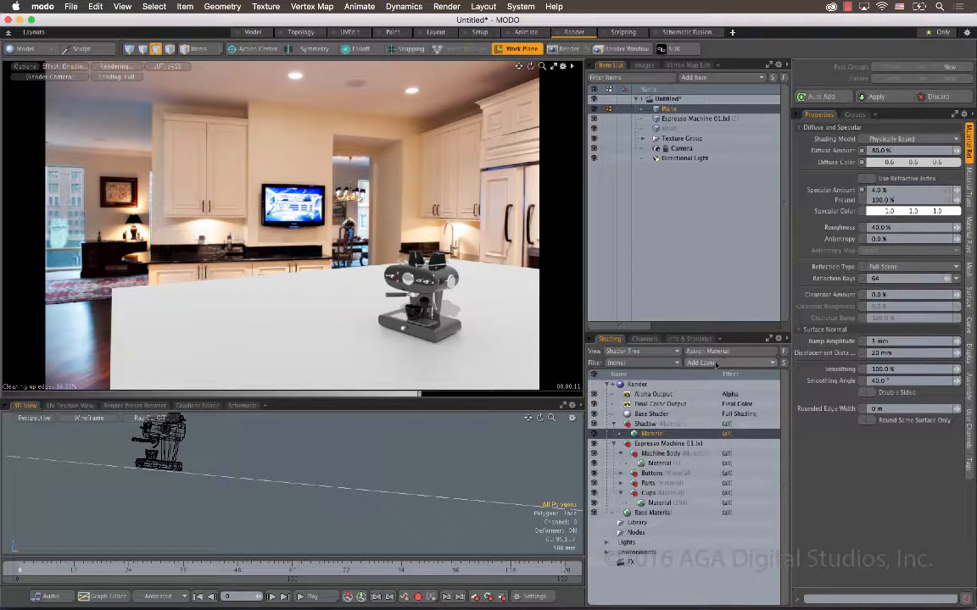
click(721, 361)
mouse_move(726, 457)
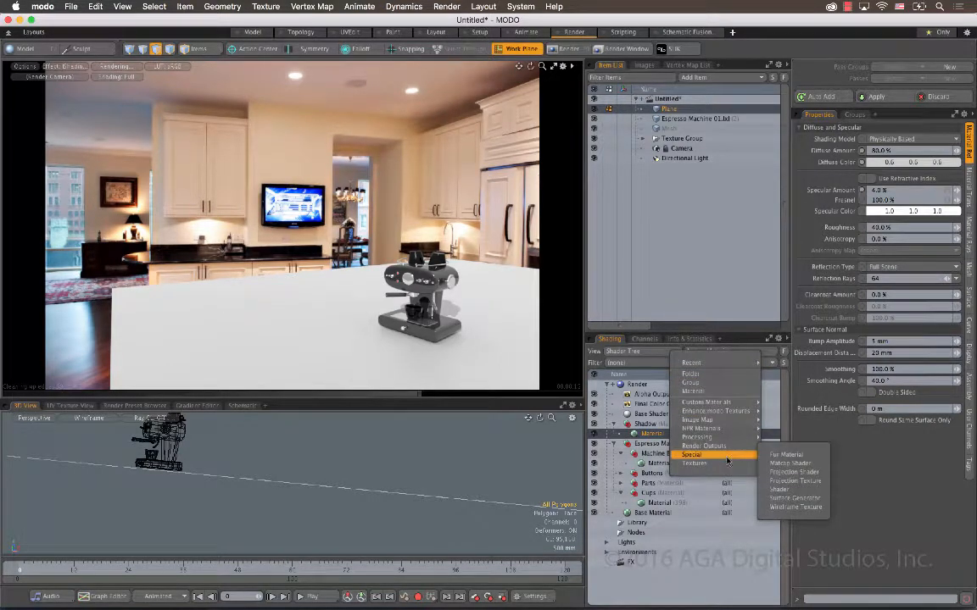
click(778, 489)
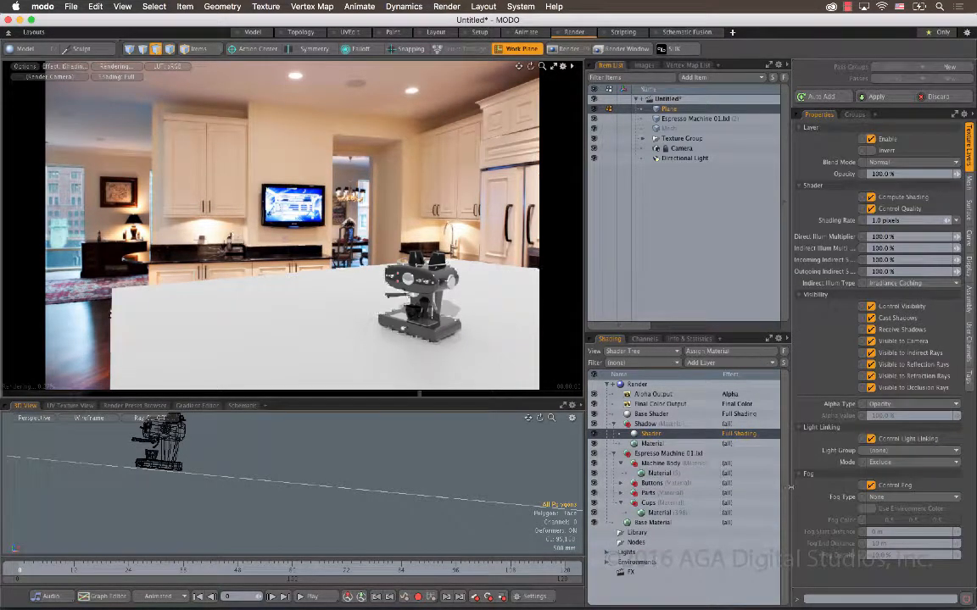
Step: Set the Alpha Type of the Shadow group's shader to Shadow Catcher
click(657, 415)
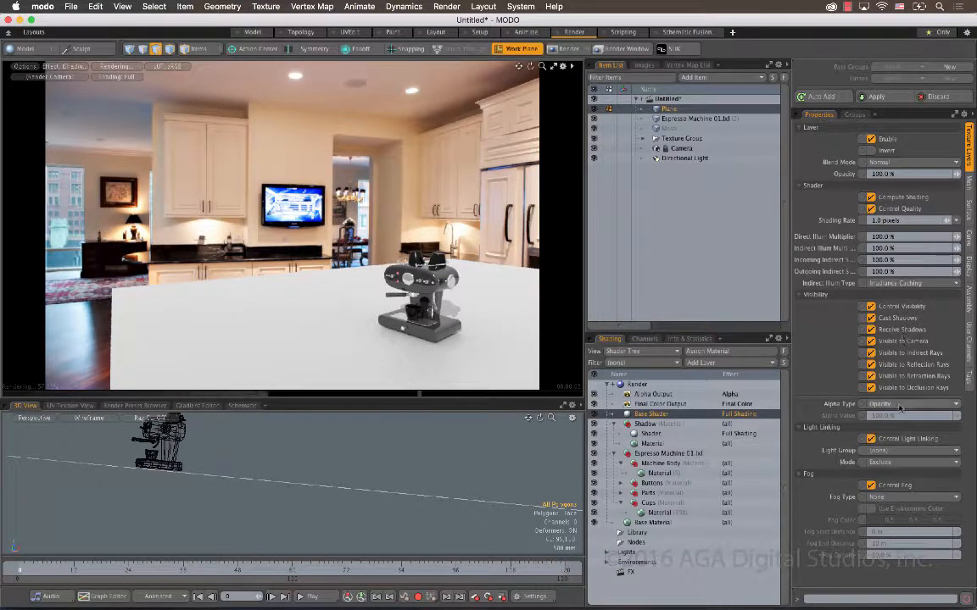
click(646, 432)
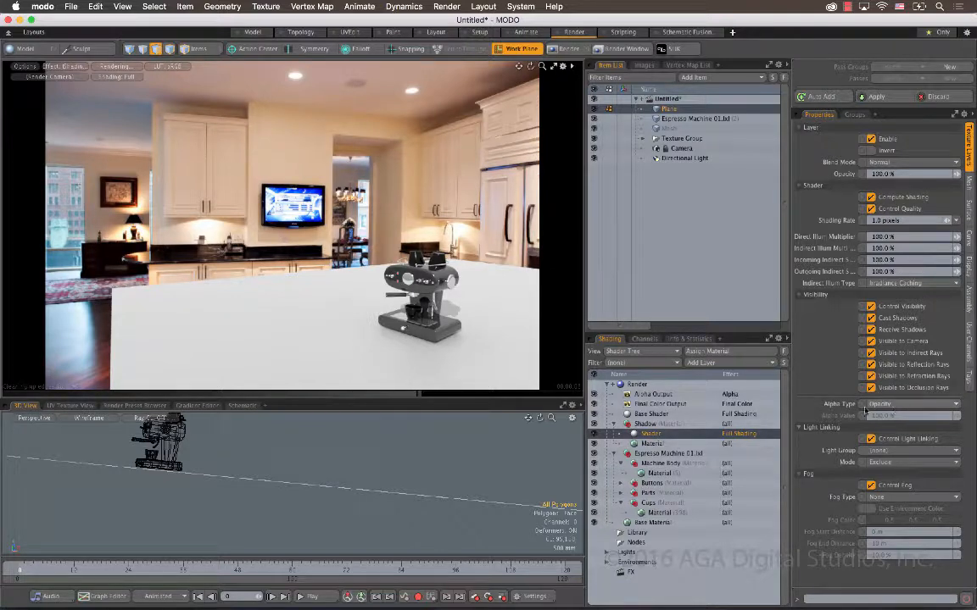
click(901, 405)
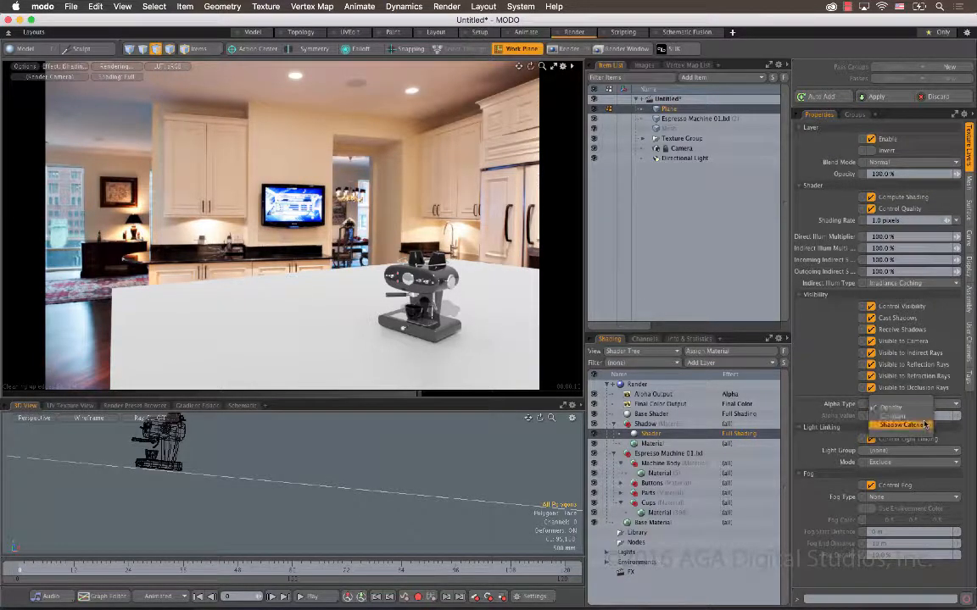
click(924, 424)
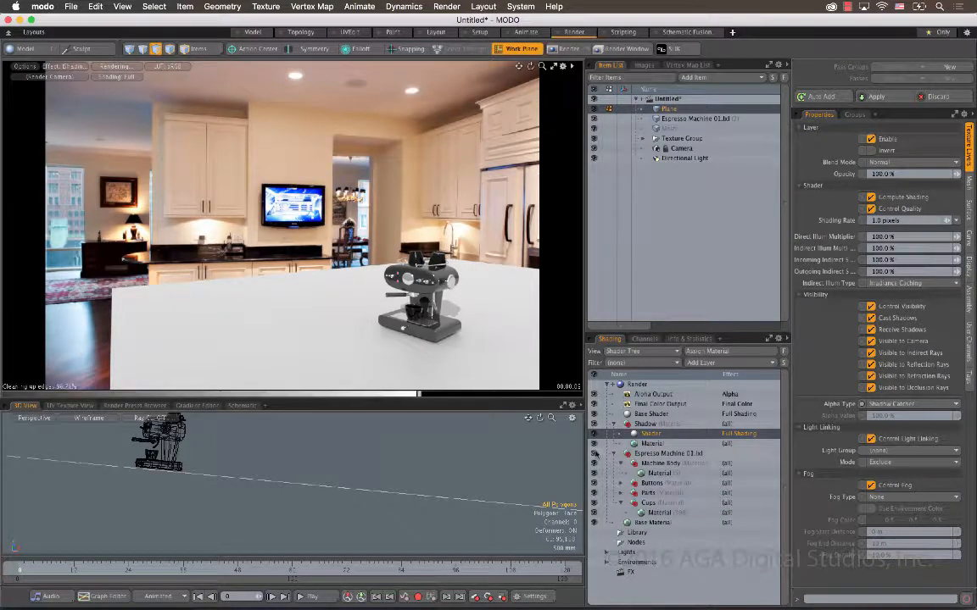
Step: Move the Shadow material group above the Base Shader in the shader tree and compare both shaders' settings
click(646, 424)
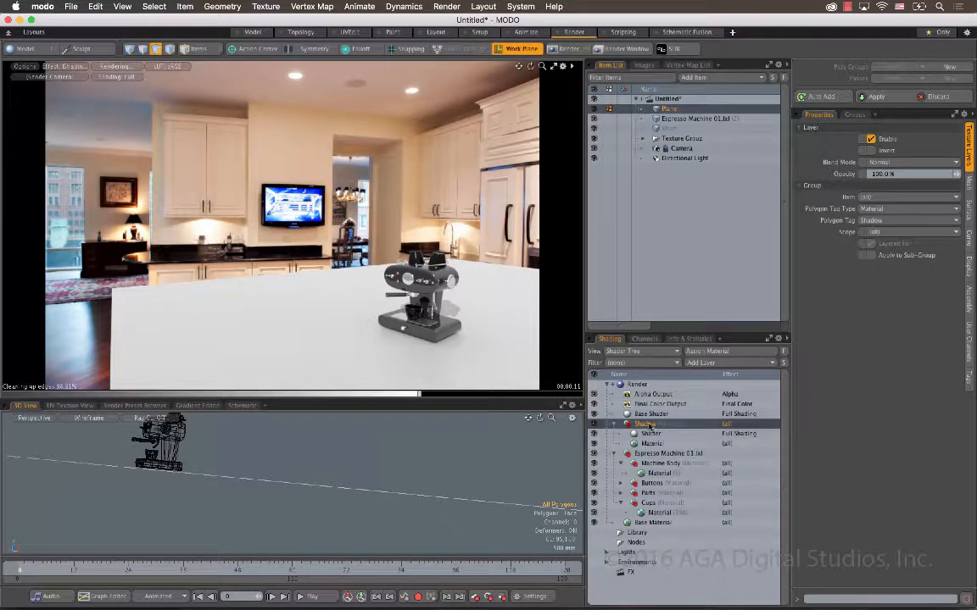
drag(649, 424, 652, 410)
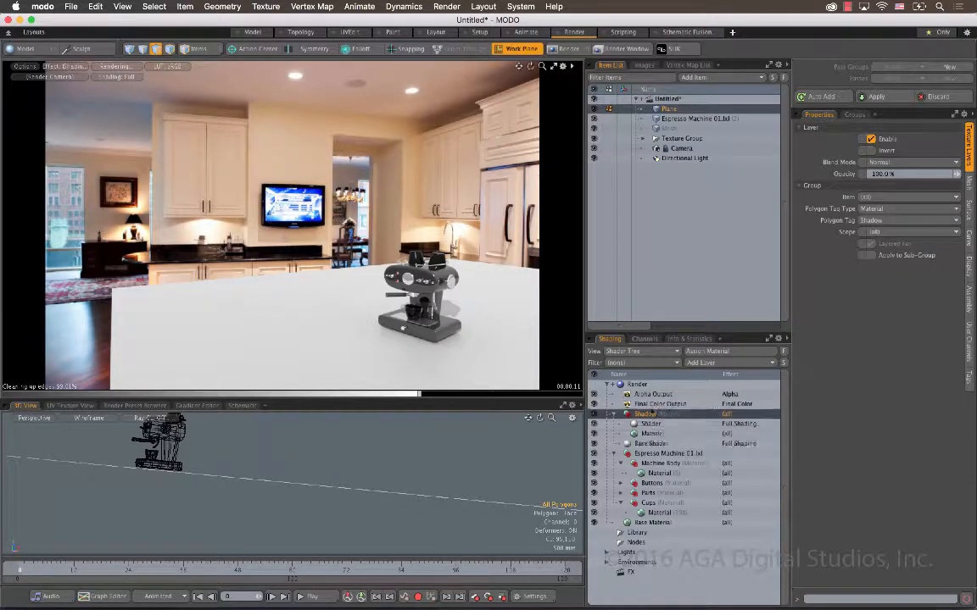
click(672, 424)
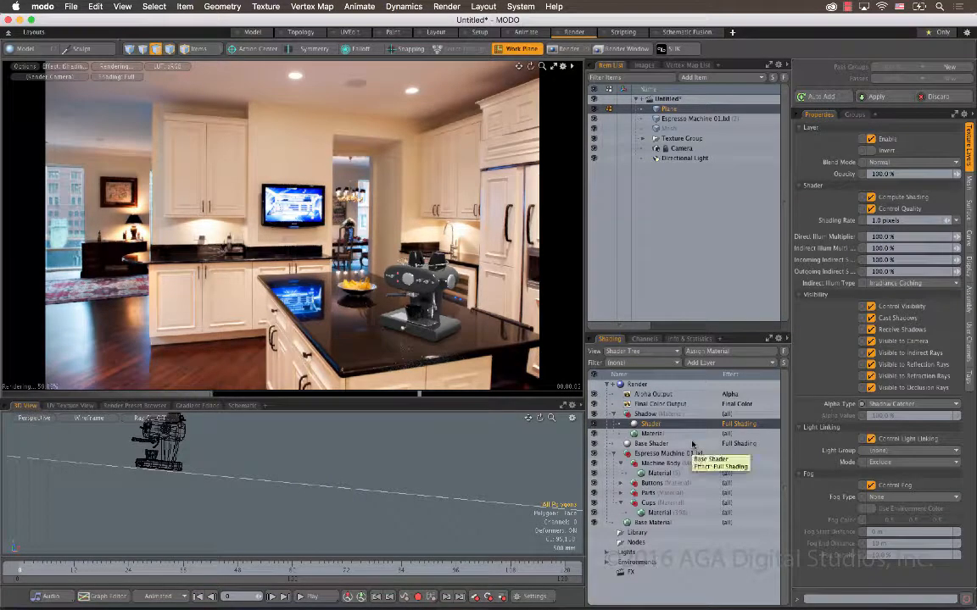
click(692, 444)
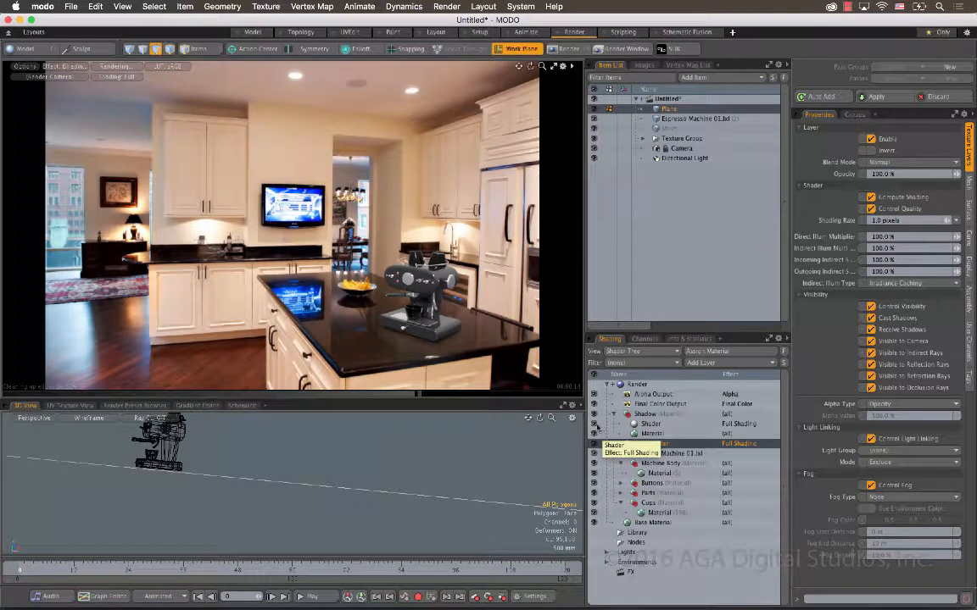
Step: Toggle the visibility of the Shadow group's shader, the Shadow group and the Plane to compare the rendered shadow
click(593, 423)
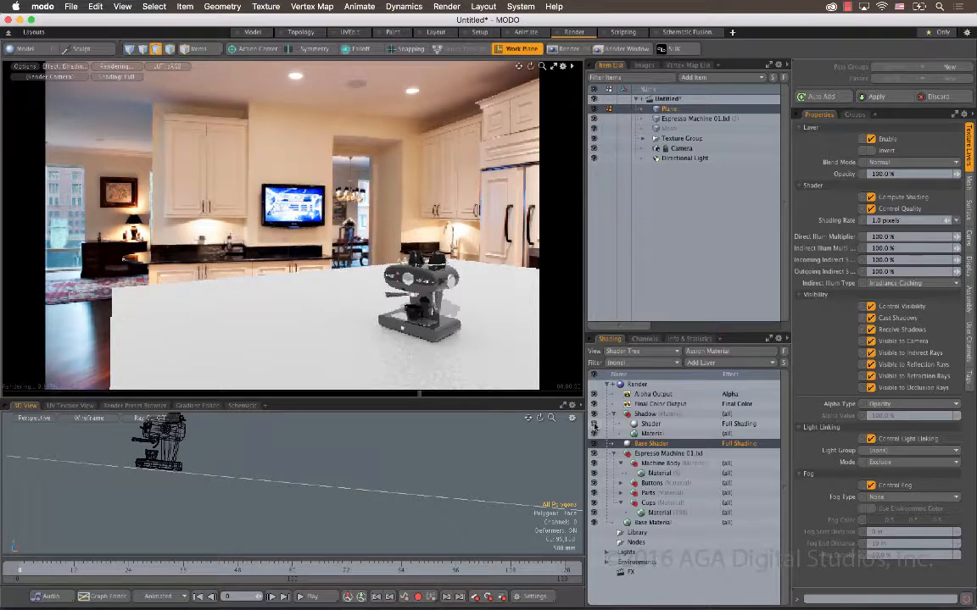
click(593, 424)
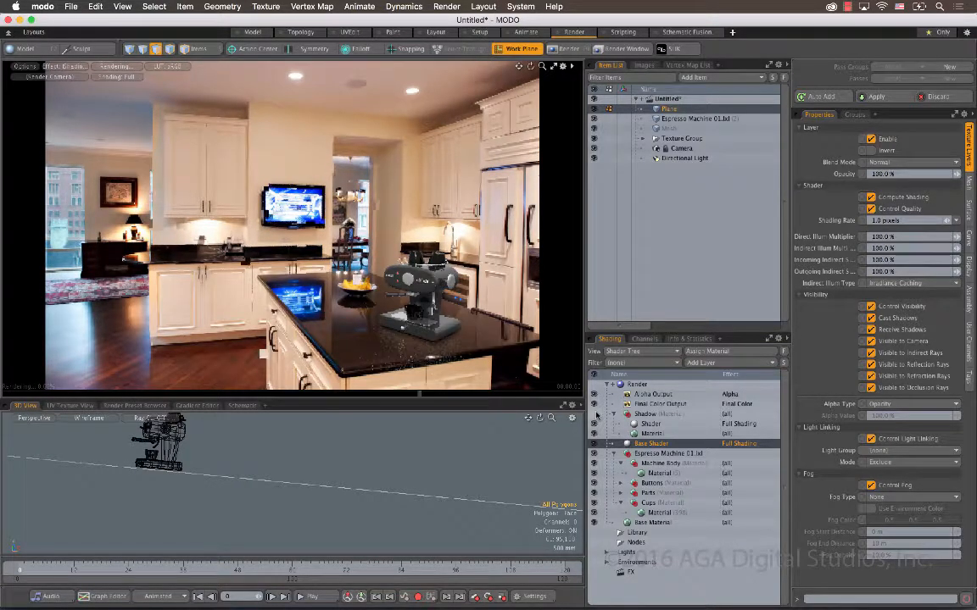
click(594, 414)
click(594, 413)
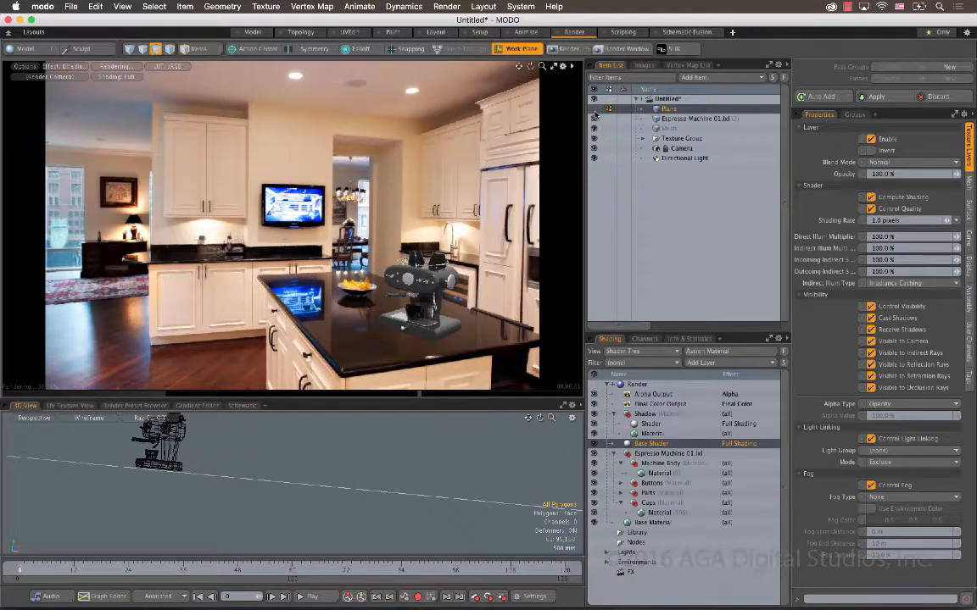
click(594, 111)
click(595, 111)
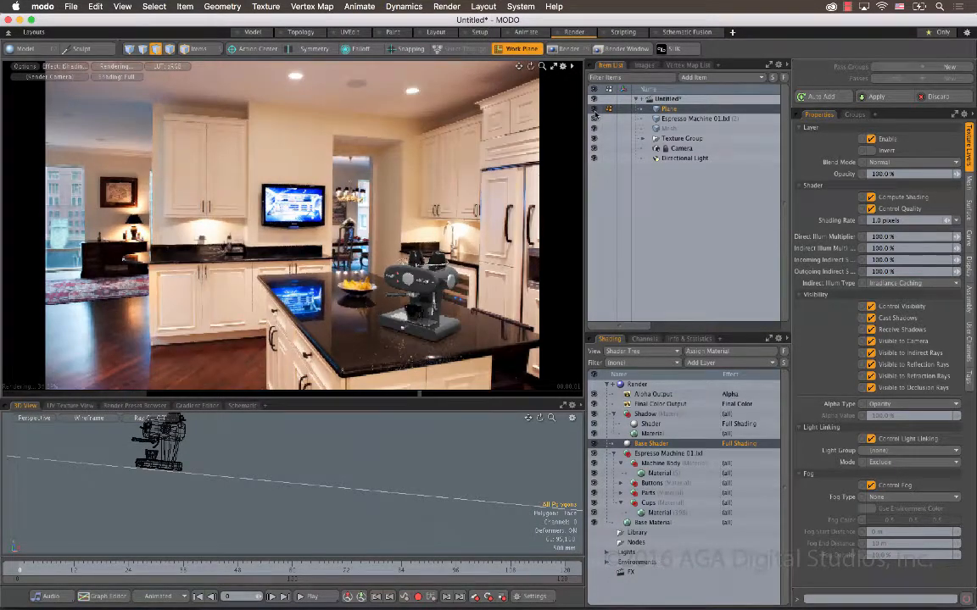
click(594, 111)
click(593, 111)
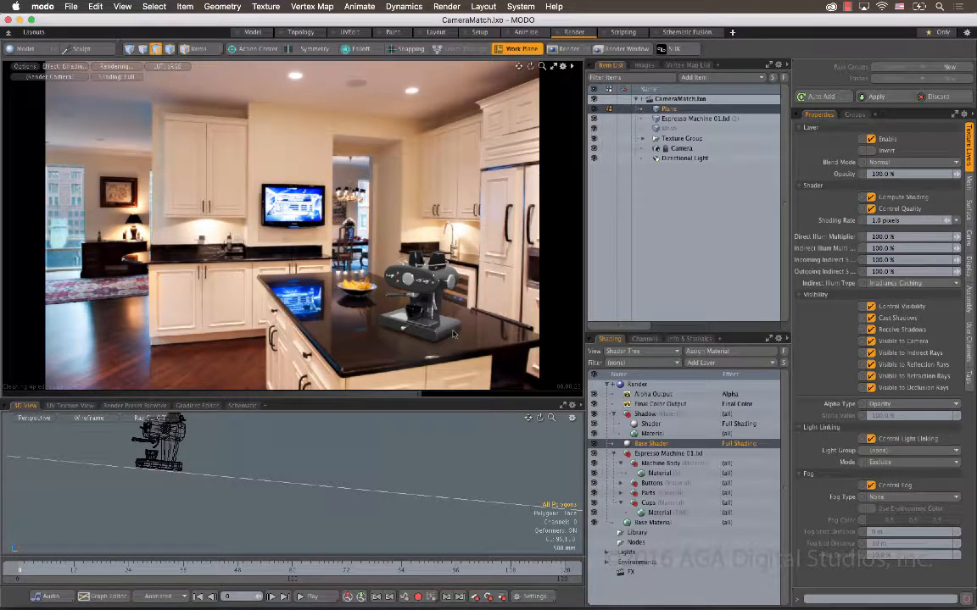
Step: Frame the whole ground plane from above in the 3D view and enlarge the render preview
drag(295, 399, 292, 323)
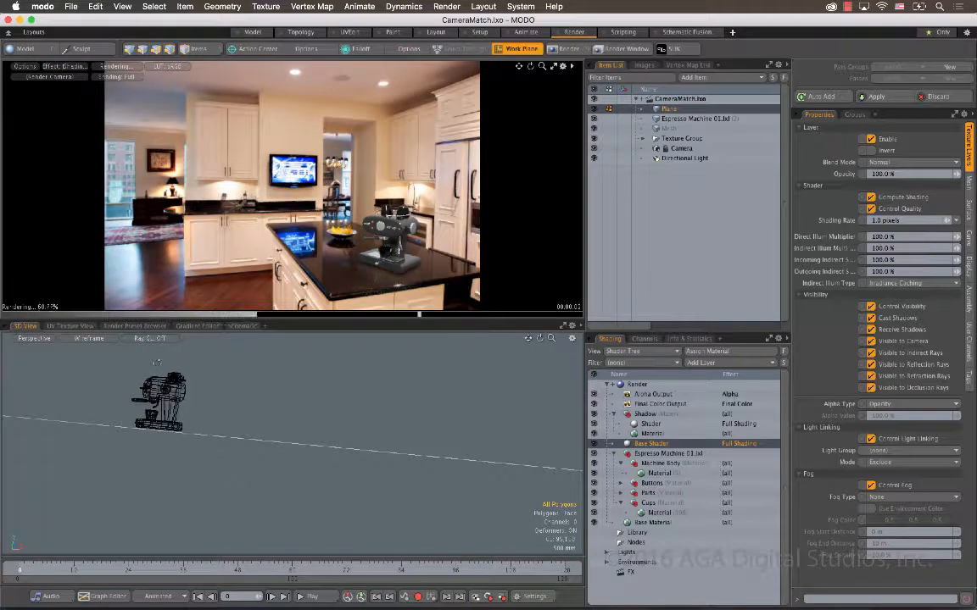
key(a)
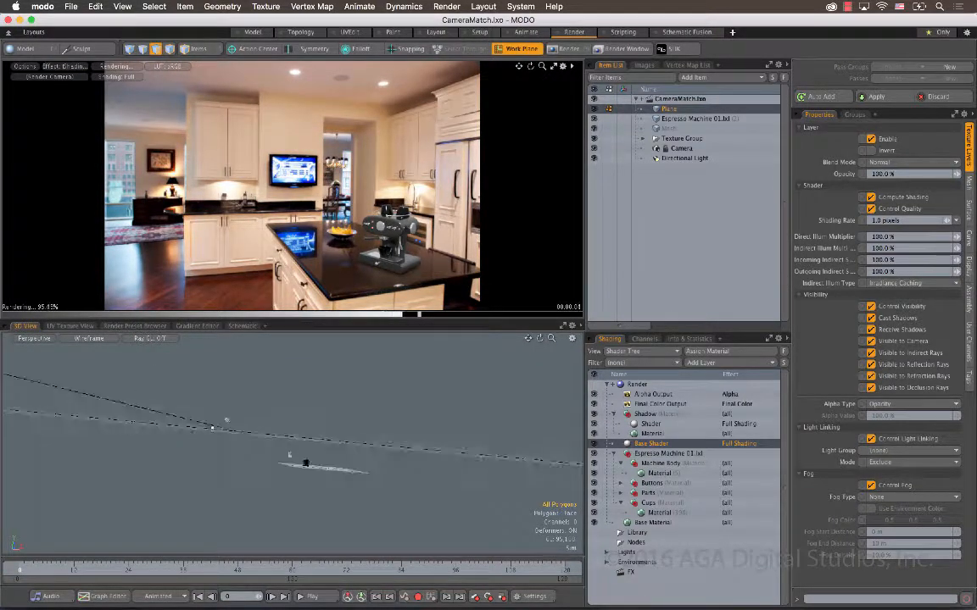
alt+drag(213, 430, 205, 500)
drag(551, 339, 500, 314)
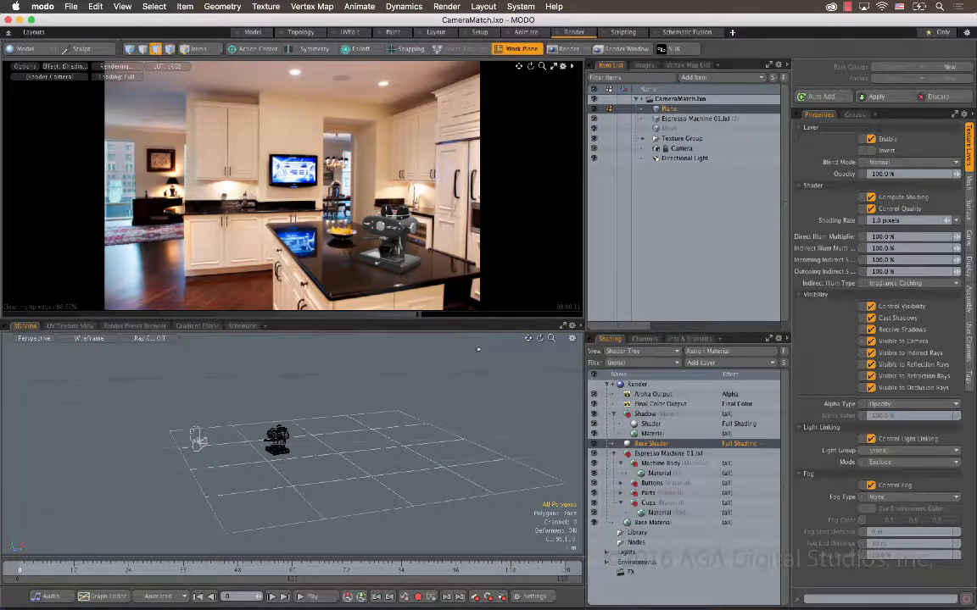
drag(482, 322, 489, 480)
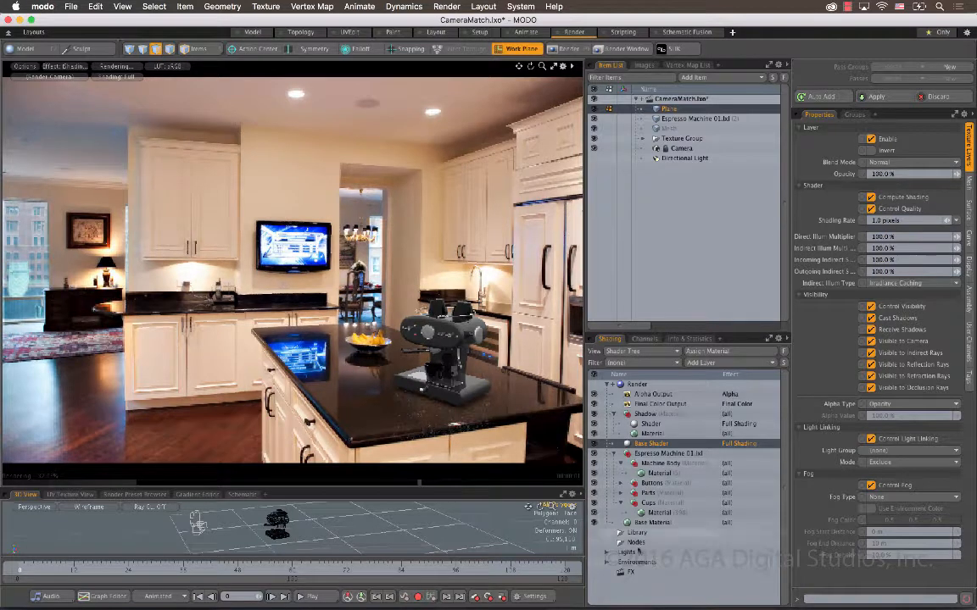
Step: Expand the scene's environments and examine the render's Global Illumination settings
click(607, 562)
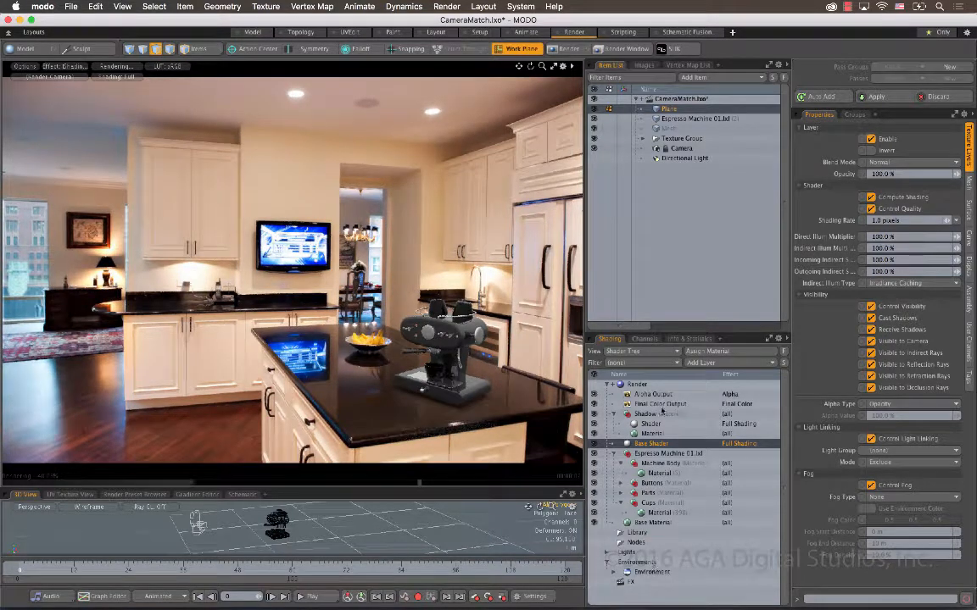
click(636, 384)
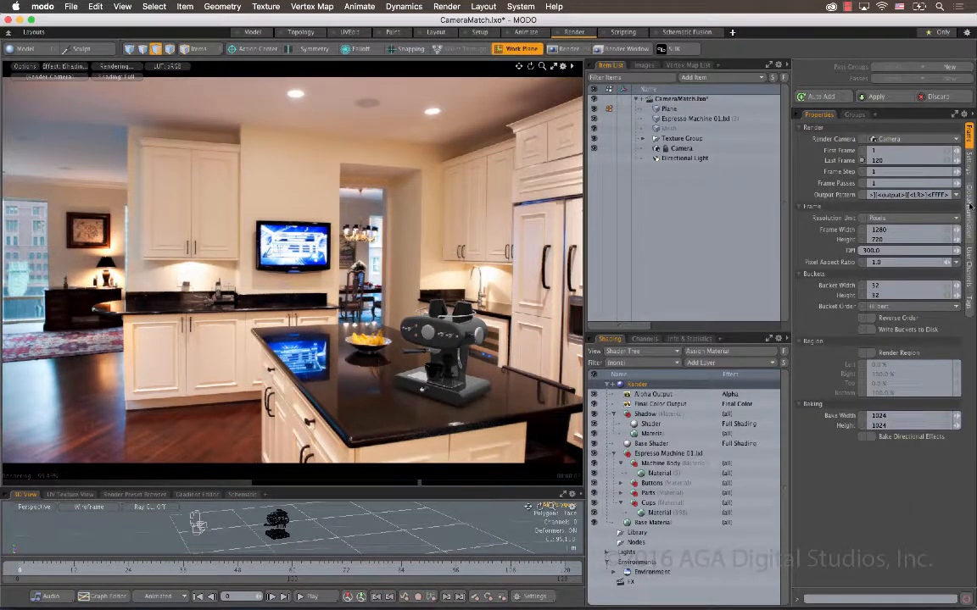
click(969, 214)
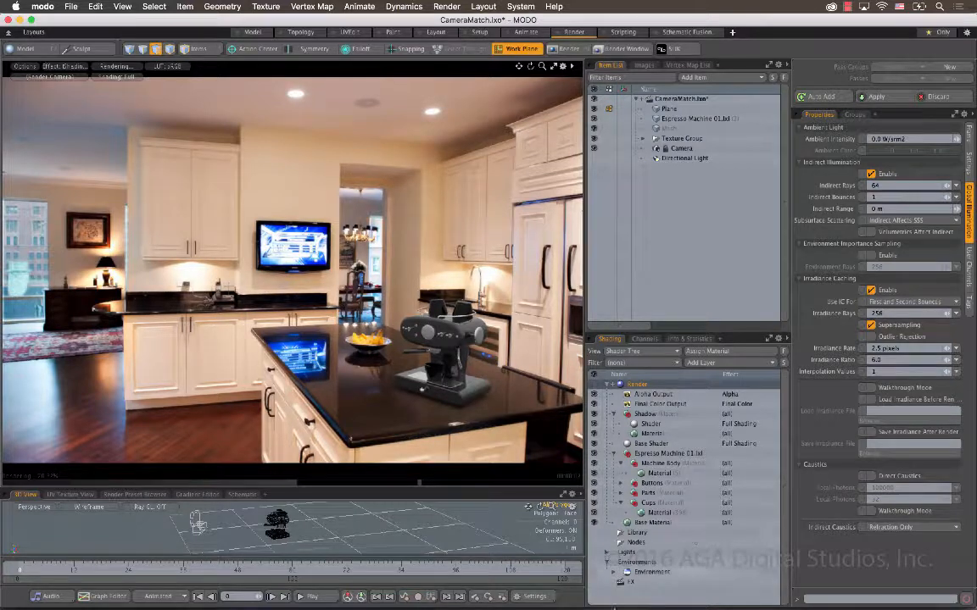
Step: Set the Environment Material to the Constant type with a magenta zenith color of 0.9, 0.0, 0.9
click(615, 573)
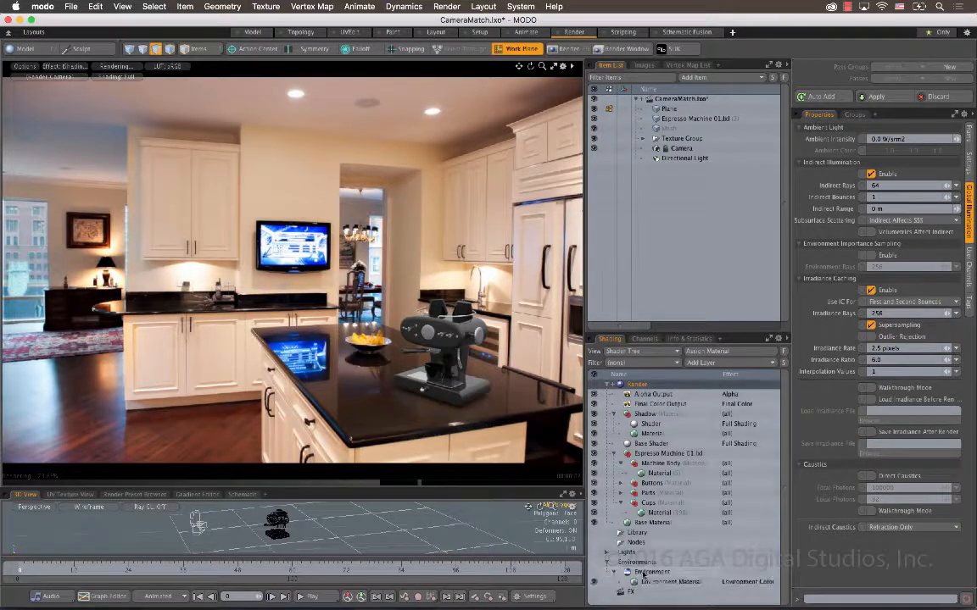
click(669, 581)
click(896, 196)
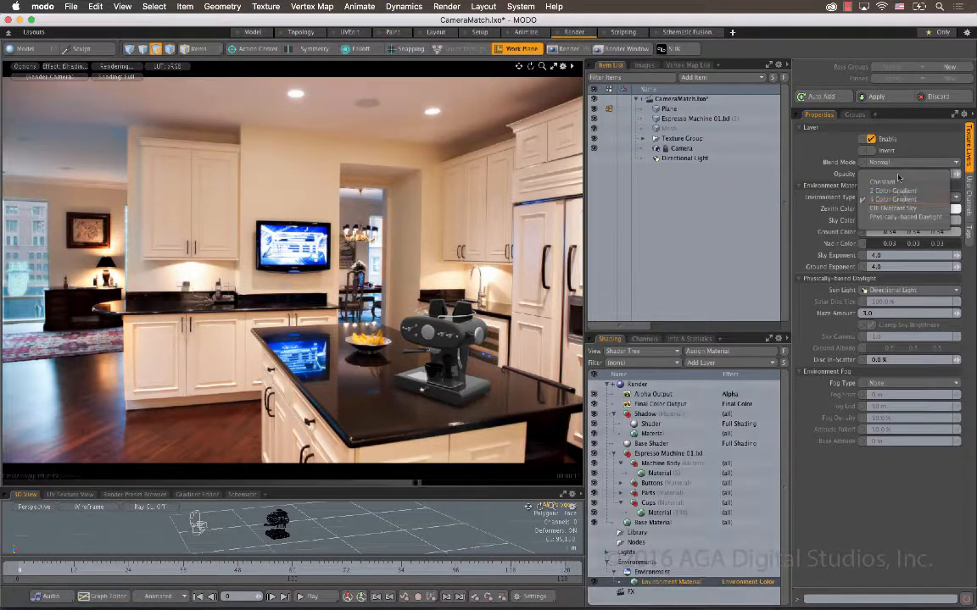
click(902, 183)
drag(921, 209, 867, 208)
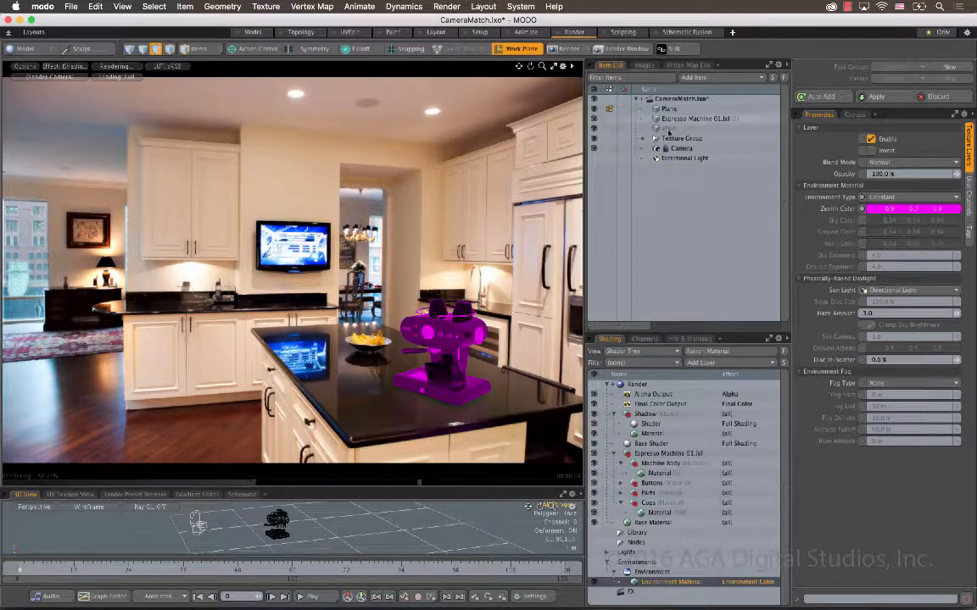
click(594, 159)
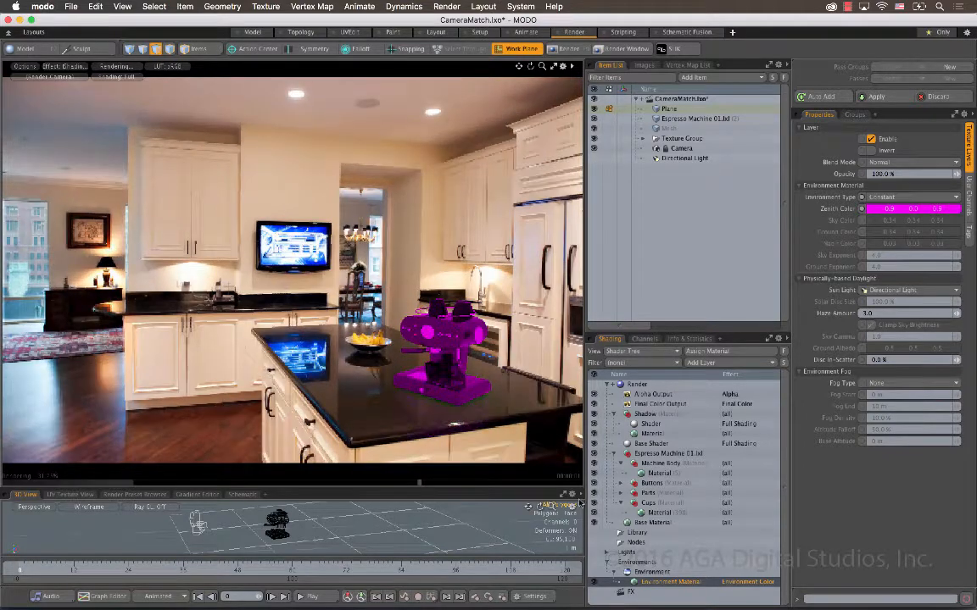
Step: Enlarge the 3D view and add Kitchen.jpg as an image map layer to the Environment
drag(373, 496, 372, 432)
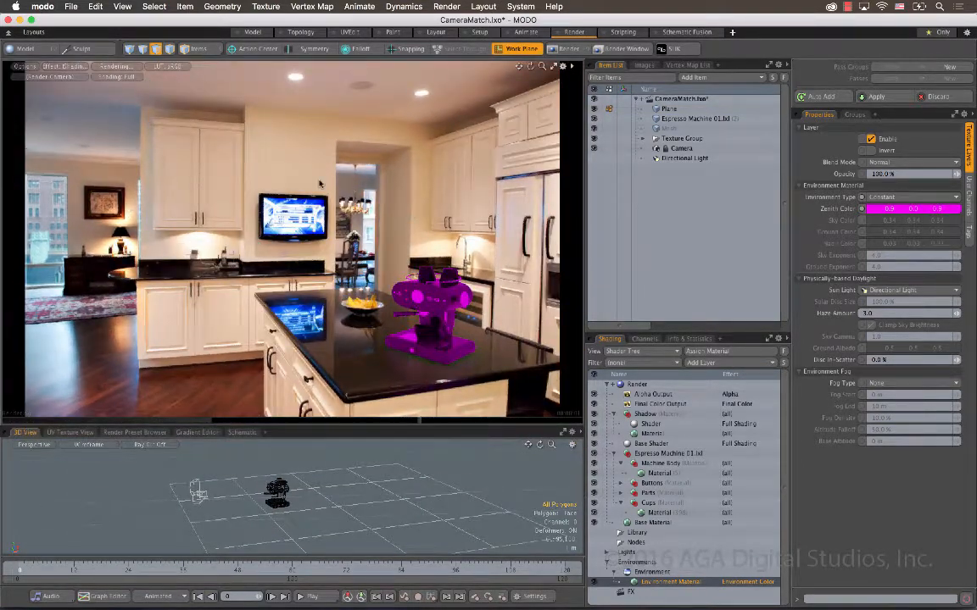
click(700, 362)
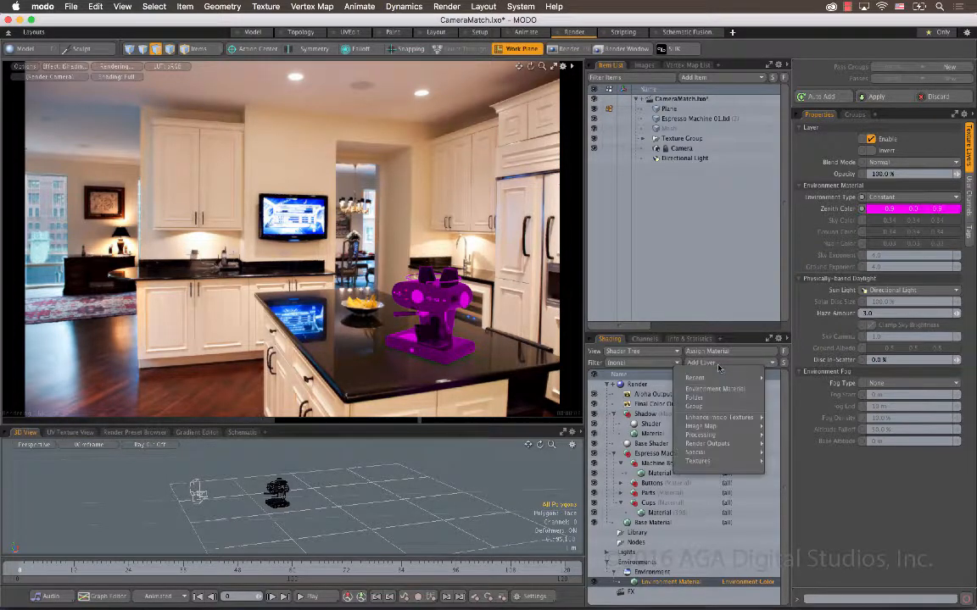
mouse_move(719, 427)
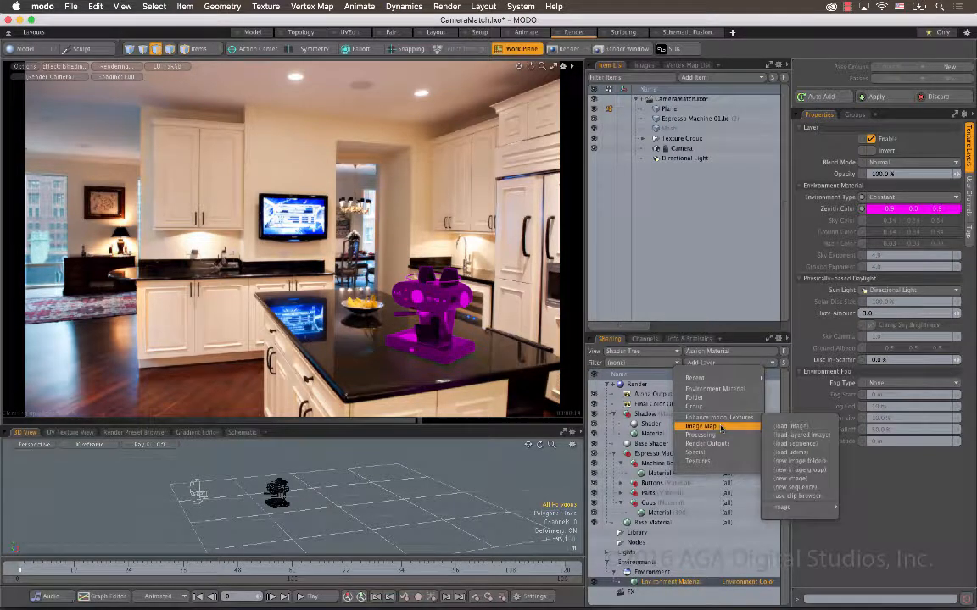
click(806, 426)
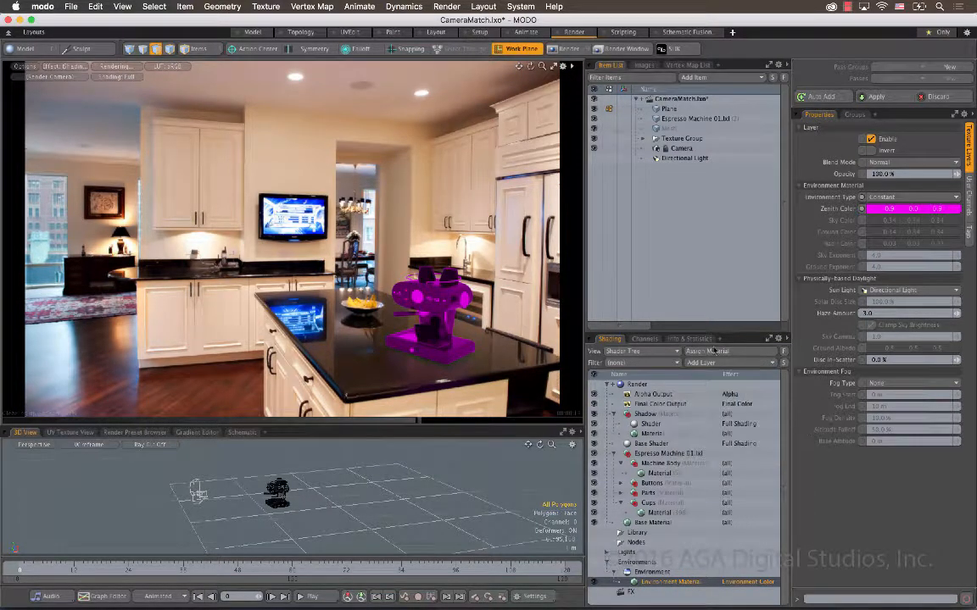
click(428, 230)
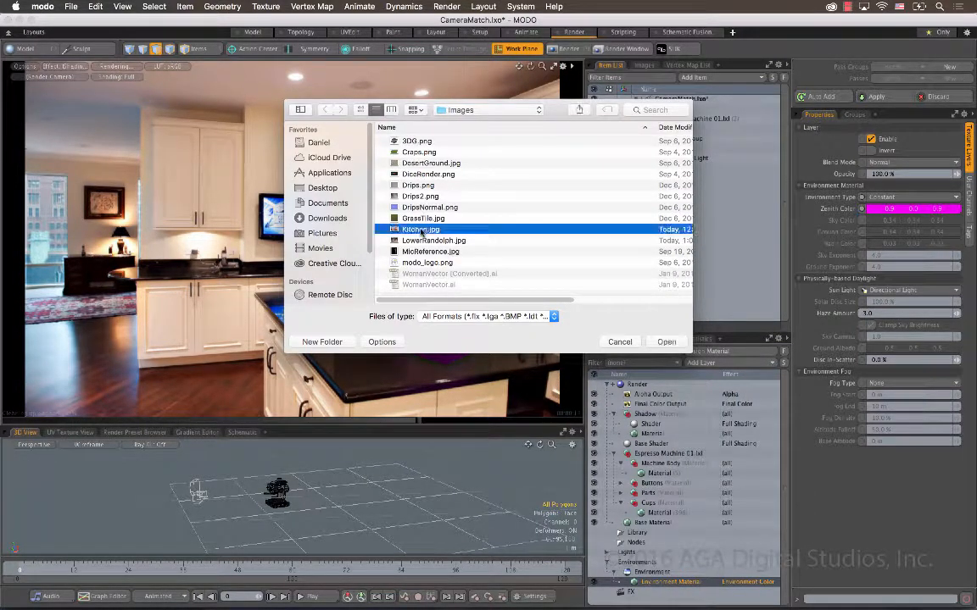
key(Return)
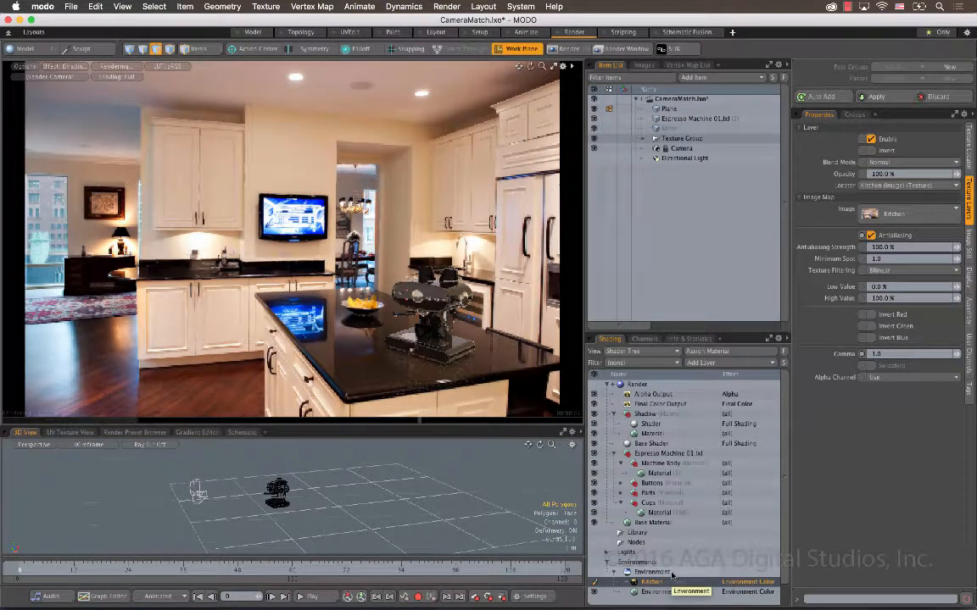
click(898, 213)
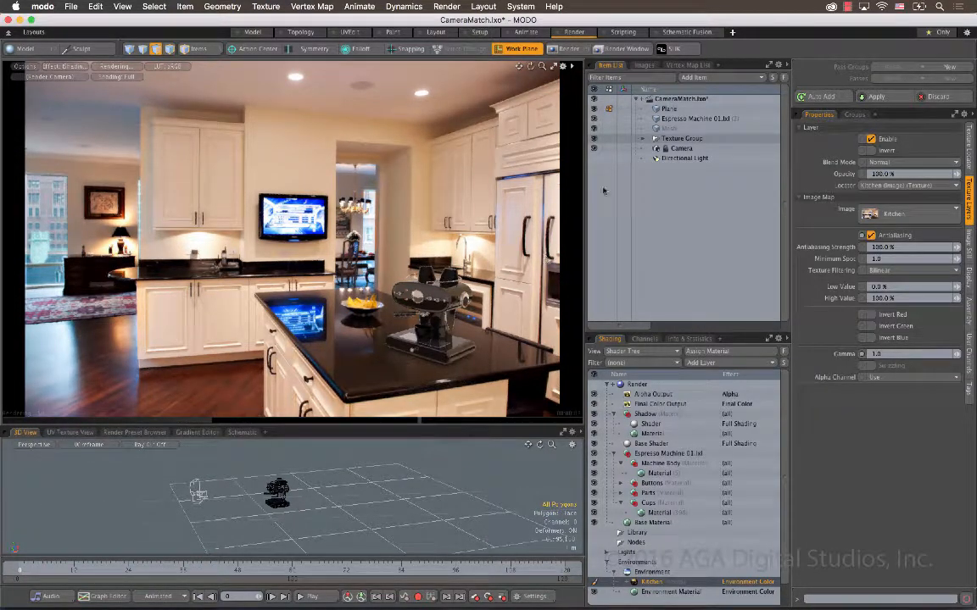
click(595, 158)
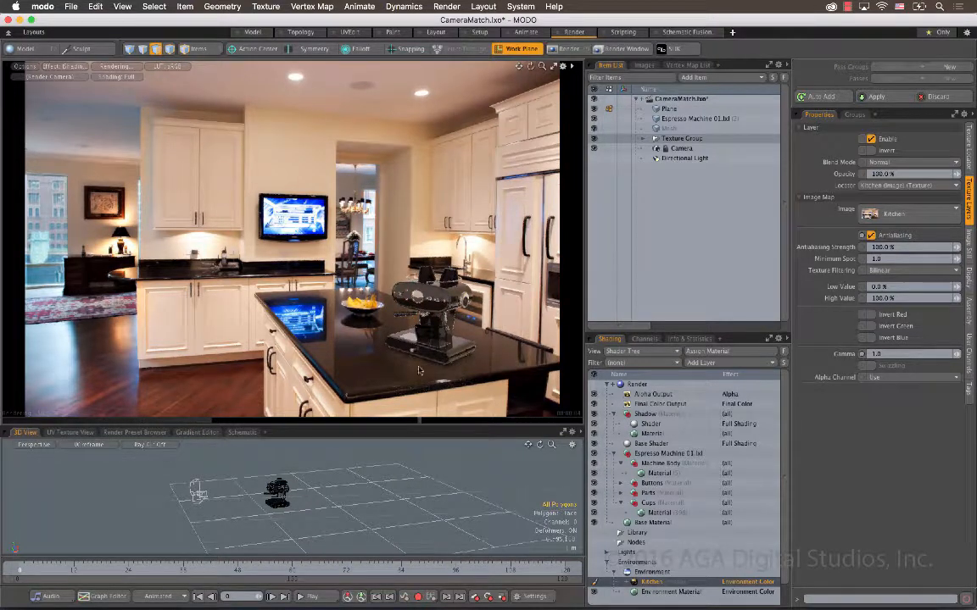
Step: Try Environment intensities of 3.0 and 8.0 W/srm2, and return the intensity to 1.0 W/srm2
click(651, 572)
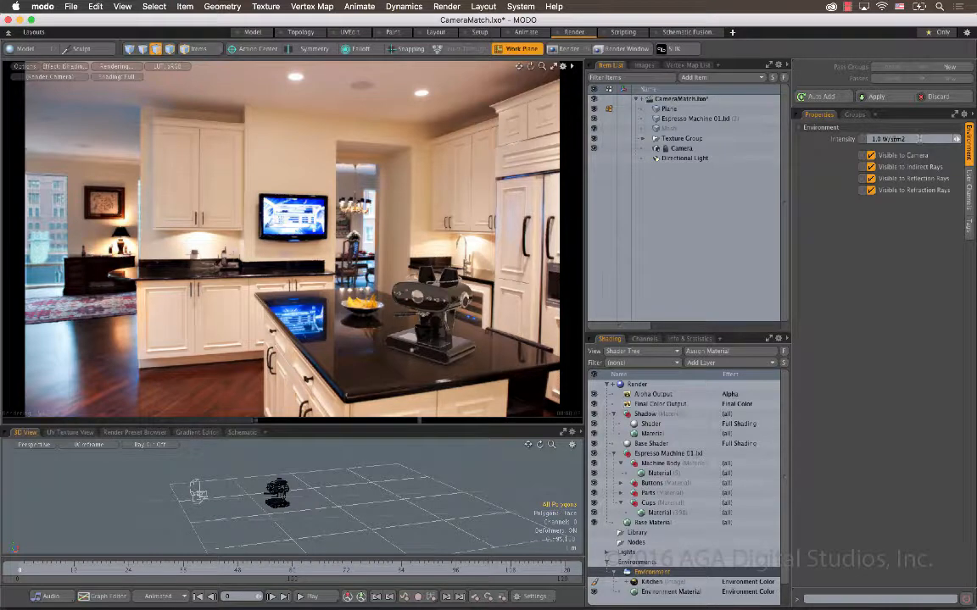
click(918, 138)
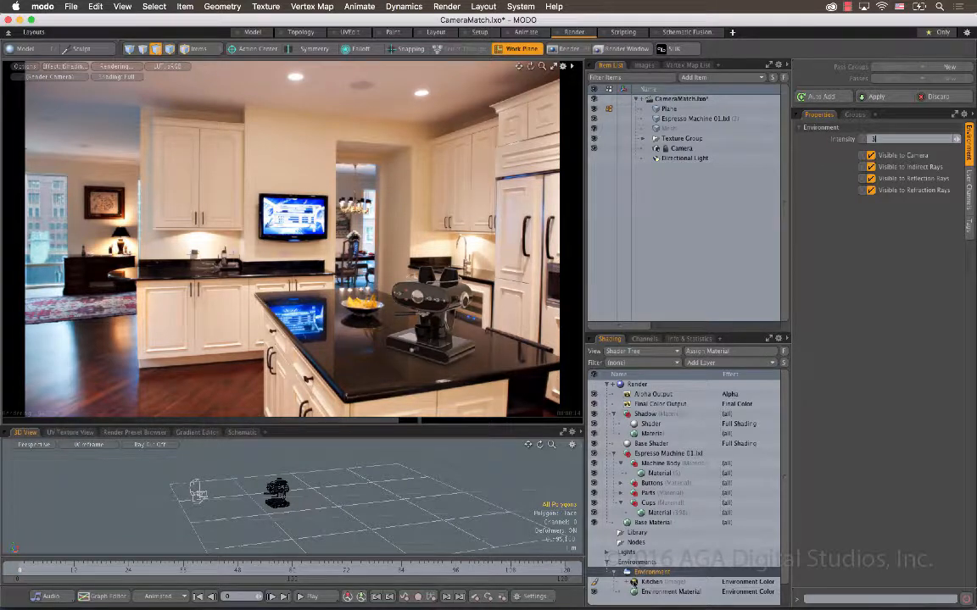
key(Return)
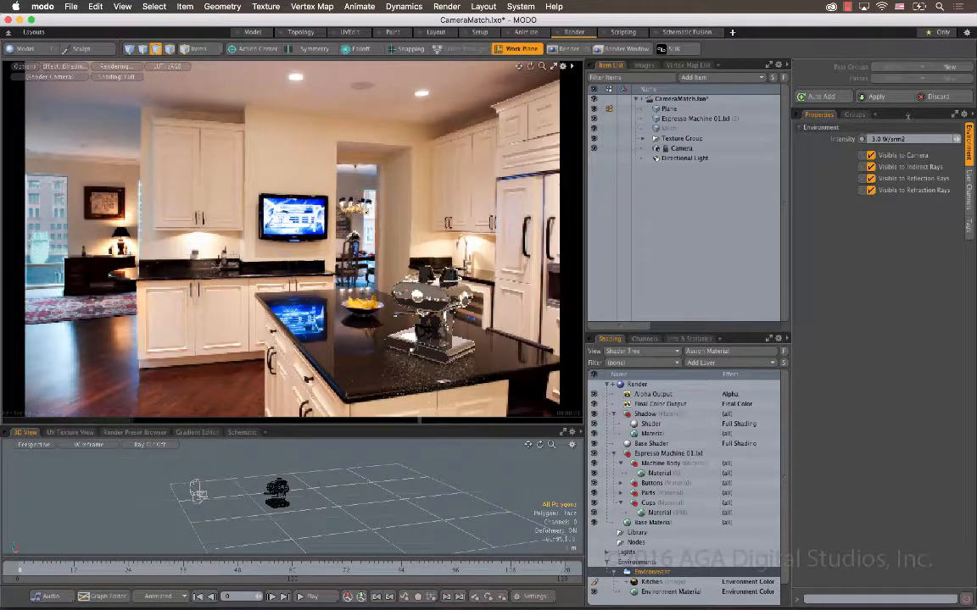
click(824, 131)
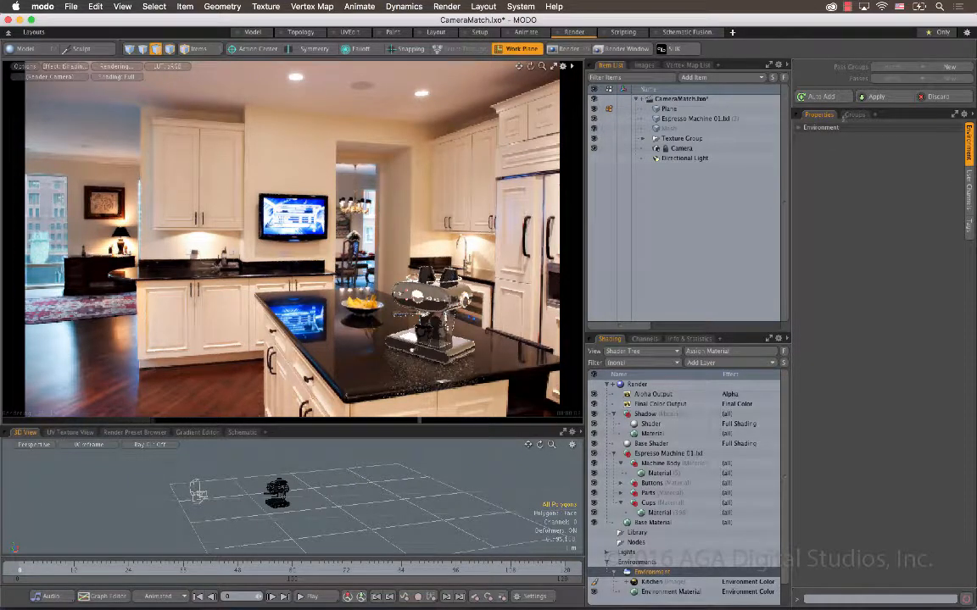
click(822, 129)
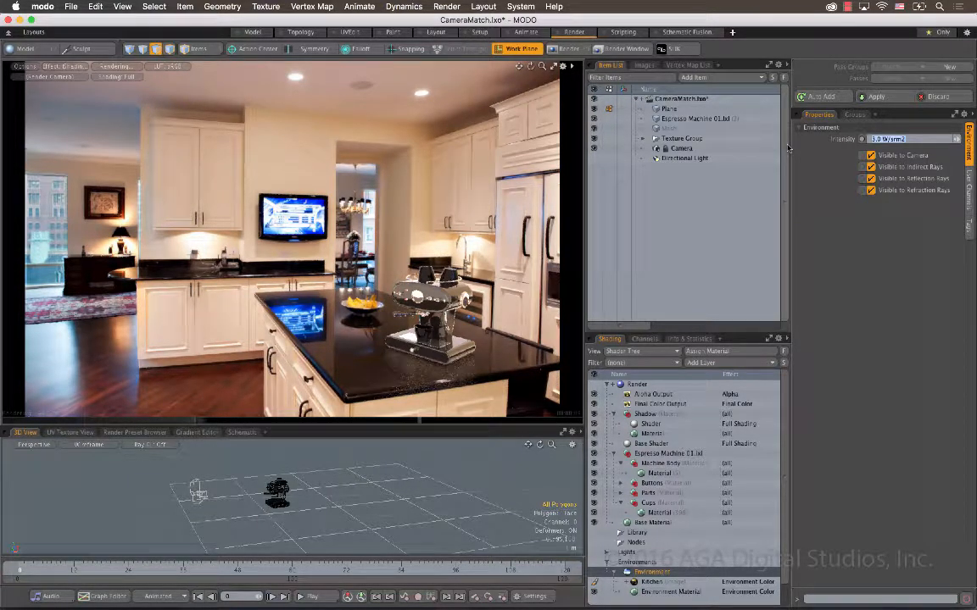
text(8)
key(Return)
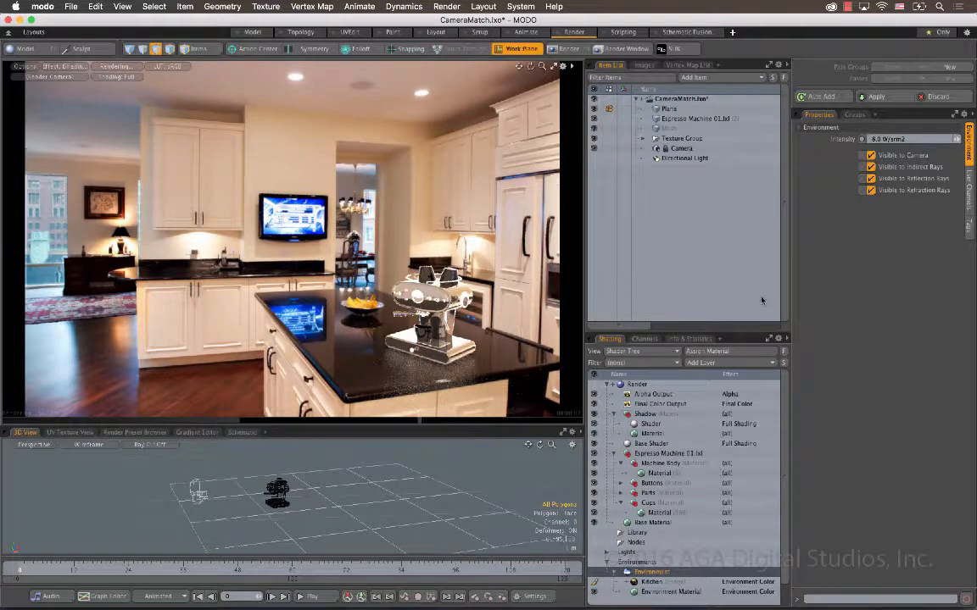
click(926, 139)
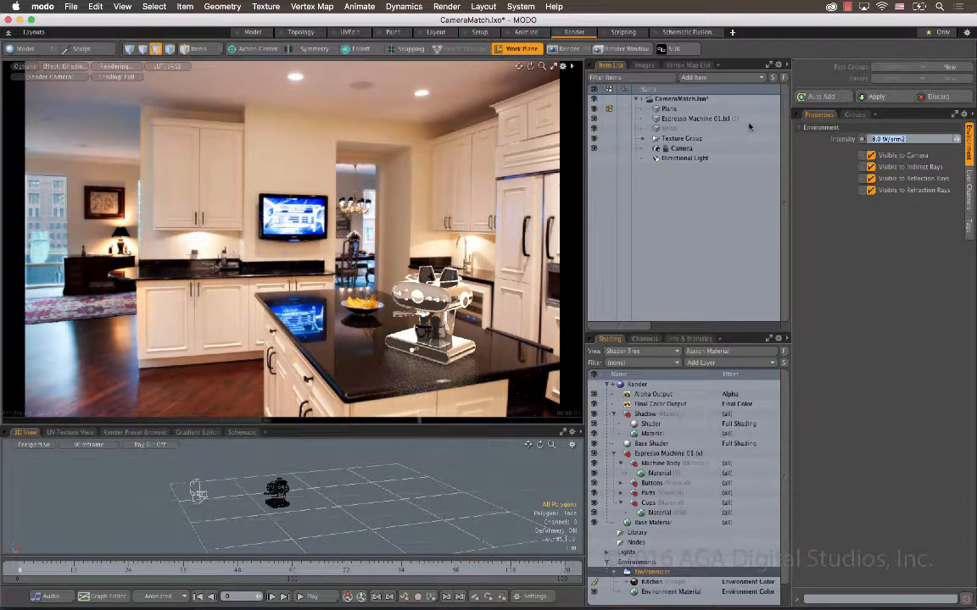
text(1)
key(Return)
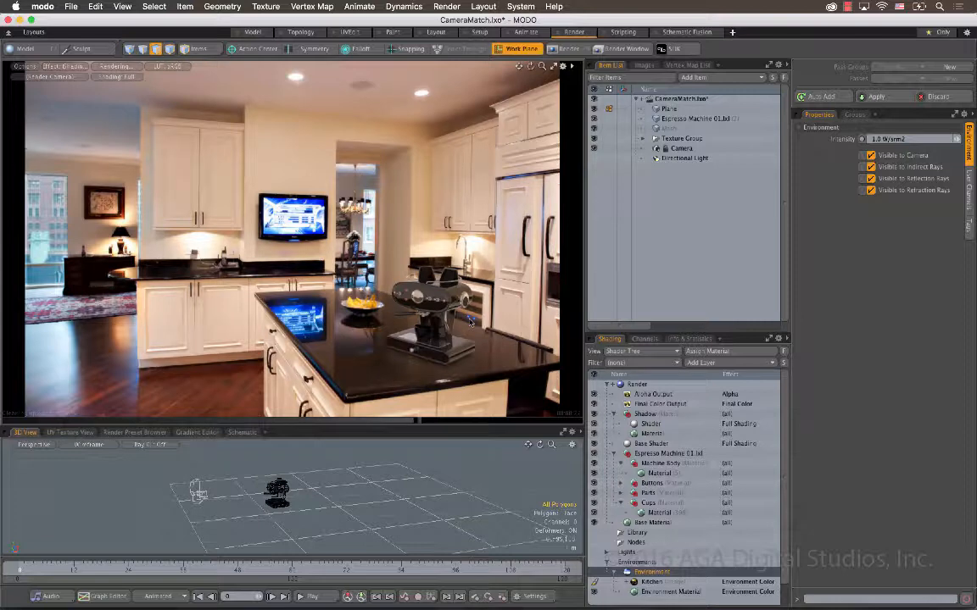
Step: Select the Machine Body material on the espresso machine and set its Specular Amount to 5% and Fresnel to 30%
click(169, 50)
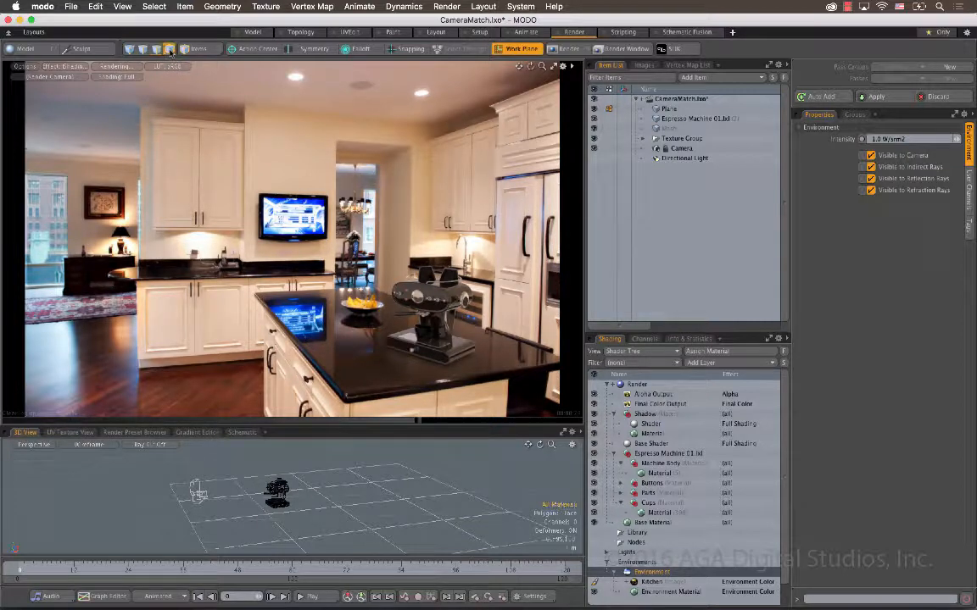
click(456, 297)
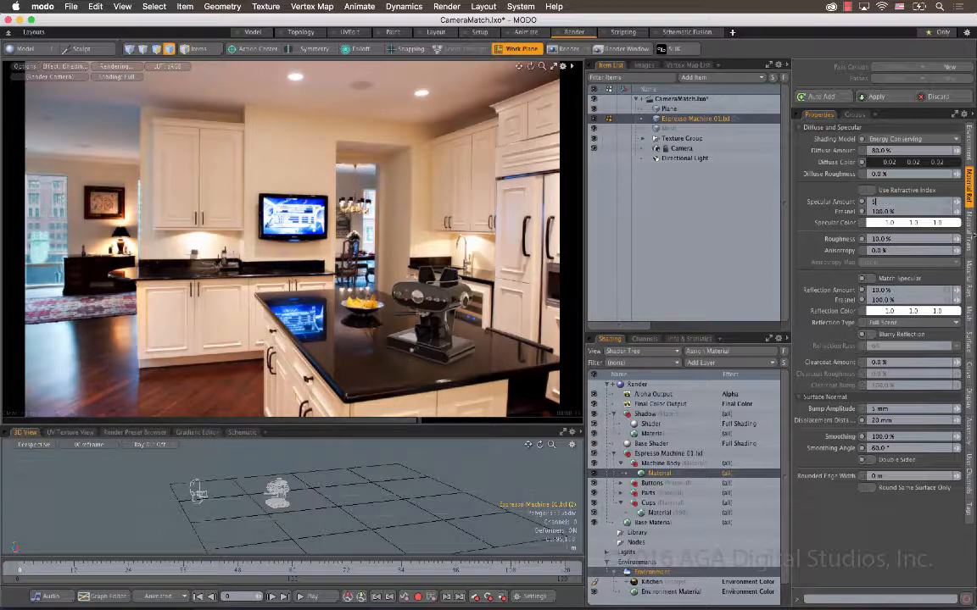
key(Return)
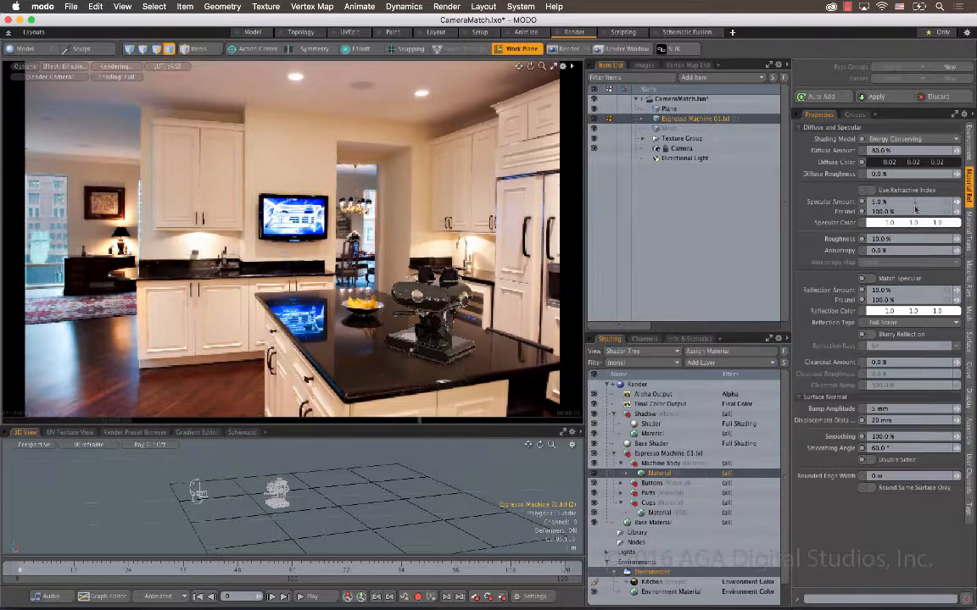
drag(914, 209, 793, 211)
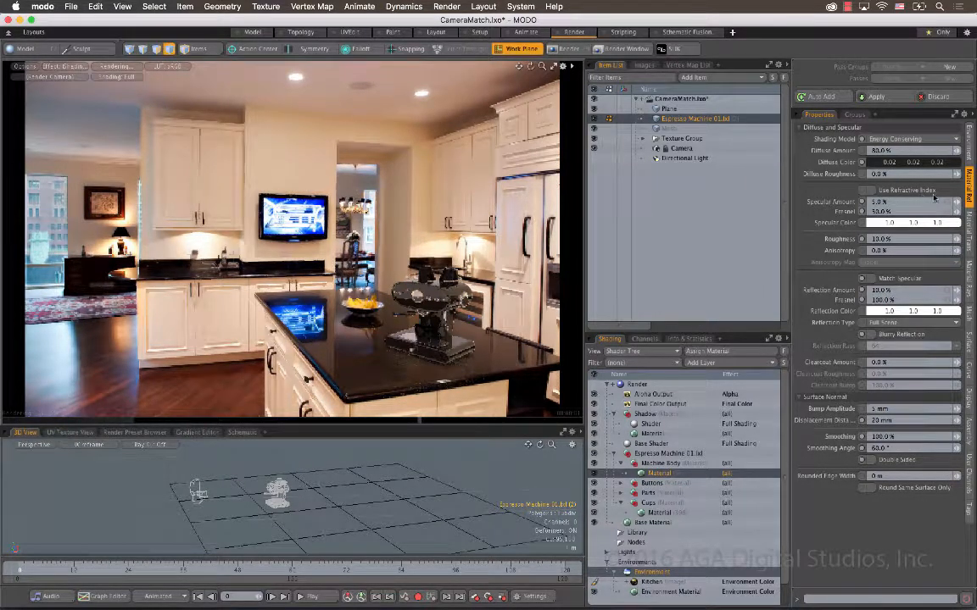
Step: Set the Machine Body material's Roughness to 30% and Reflection Amount to 5%, and enable Match Specular
click(880, 238)
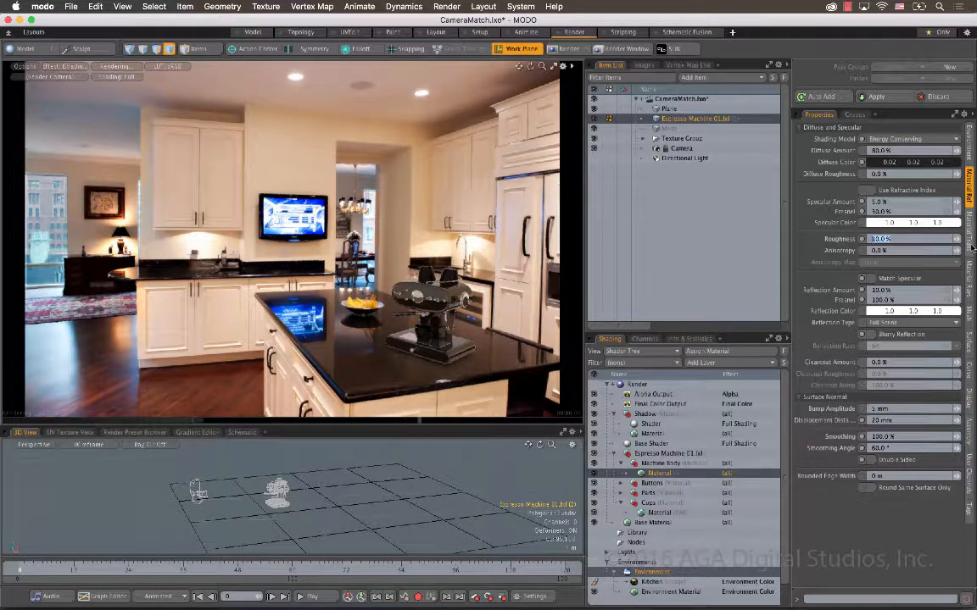
text(30)
key(Return)
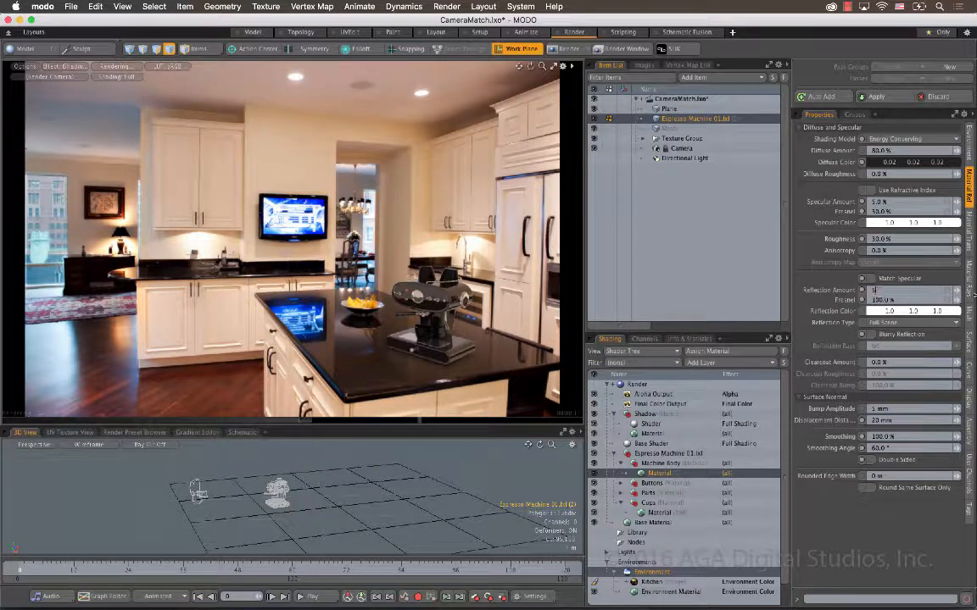
key(Return)
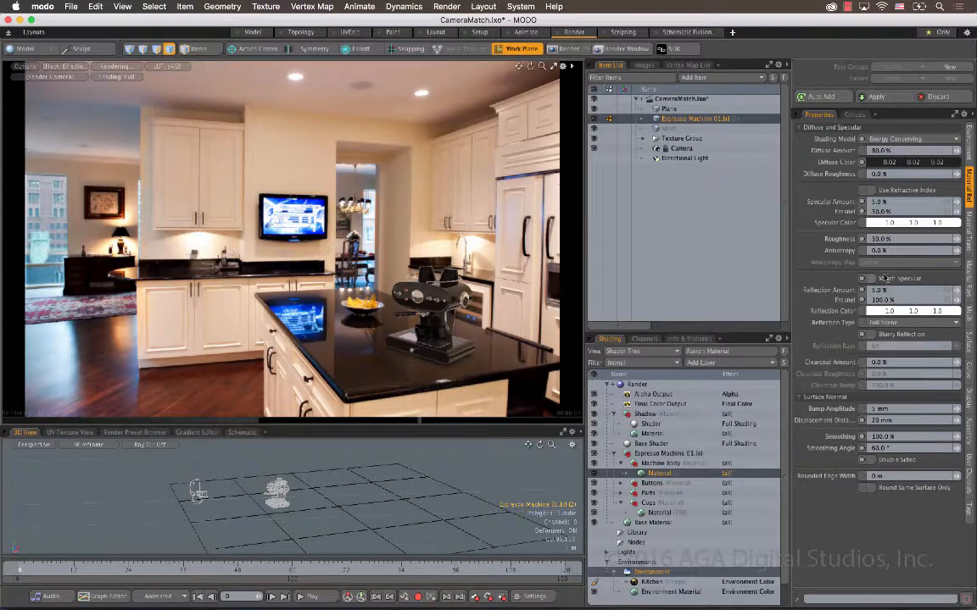
click(882, 278)
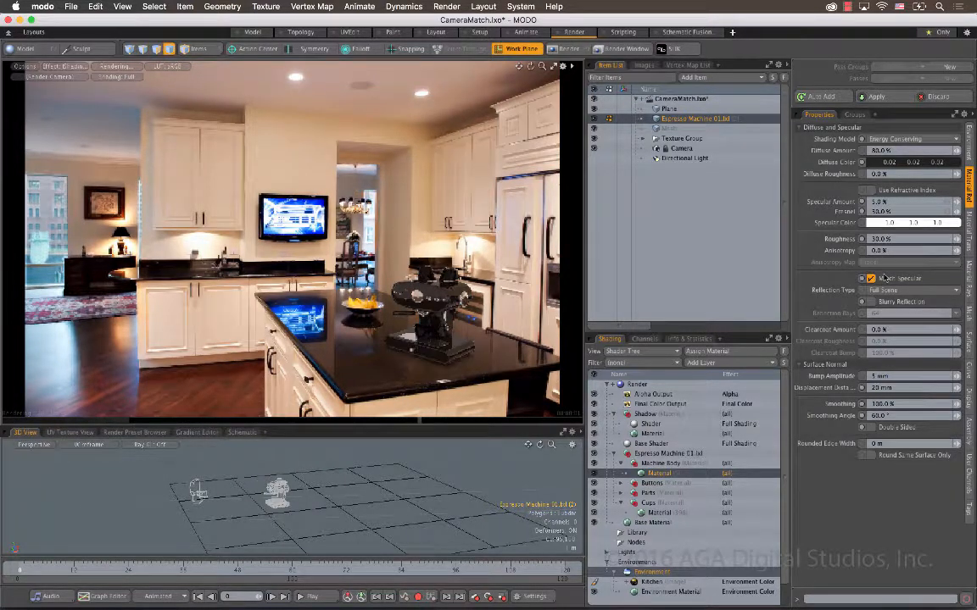
Step: Switch the Machine Body material to Physically Based shading, with a gray Specular Color of 0.31 and 50% Roughness
click(909, 139)
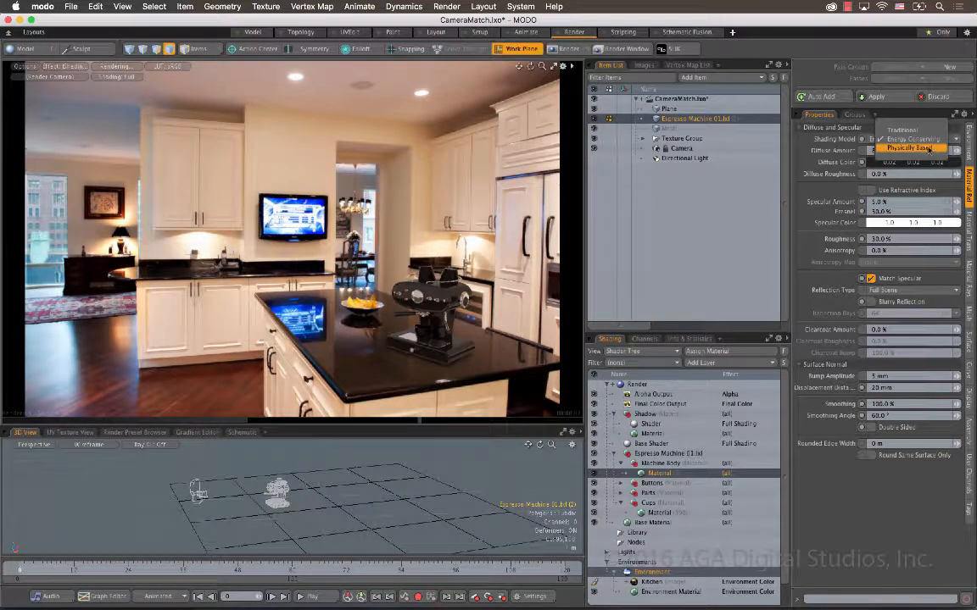
click(908, 148)
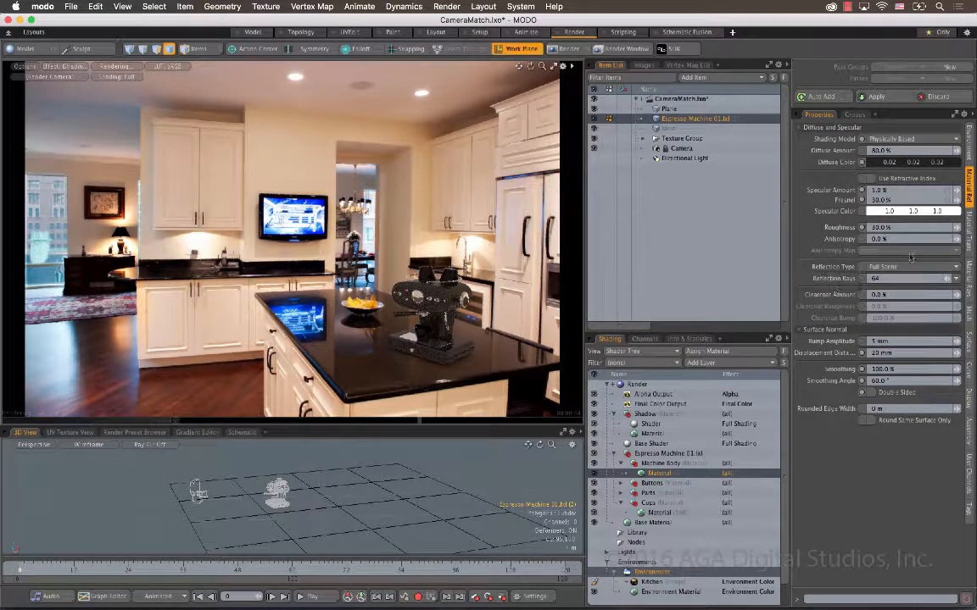
click(882, 200)
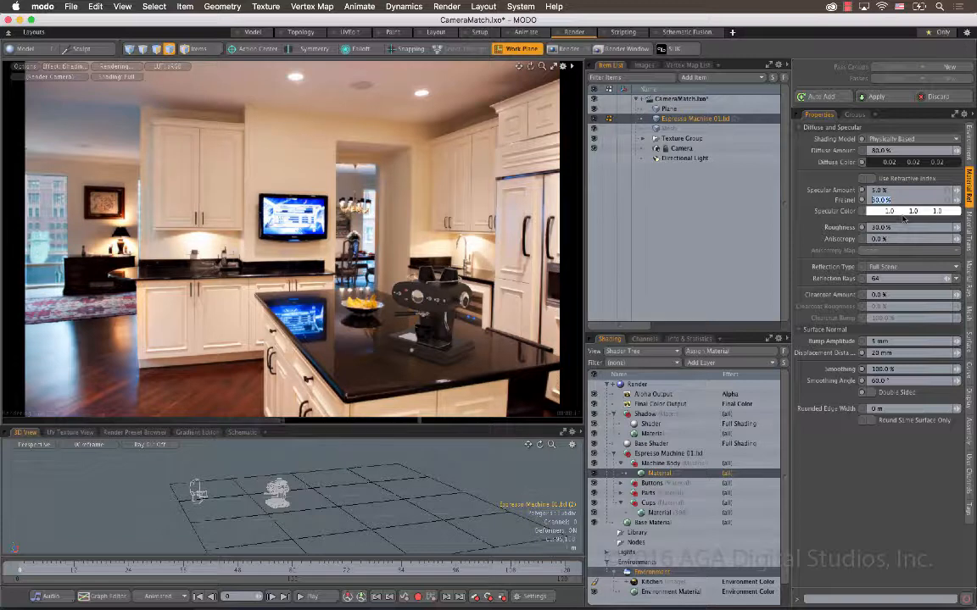
drag(905, 213, 821, 234)
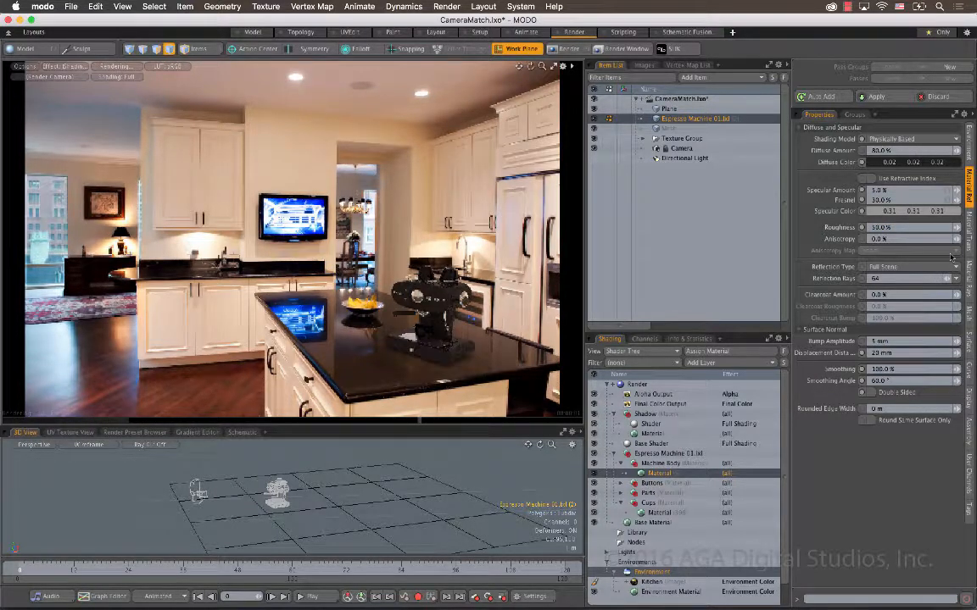
Step: Set the Machine Body material's Diffuse Amount to 65% and its Clearcoat Amount to 10%
click(906, 150)
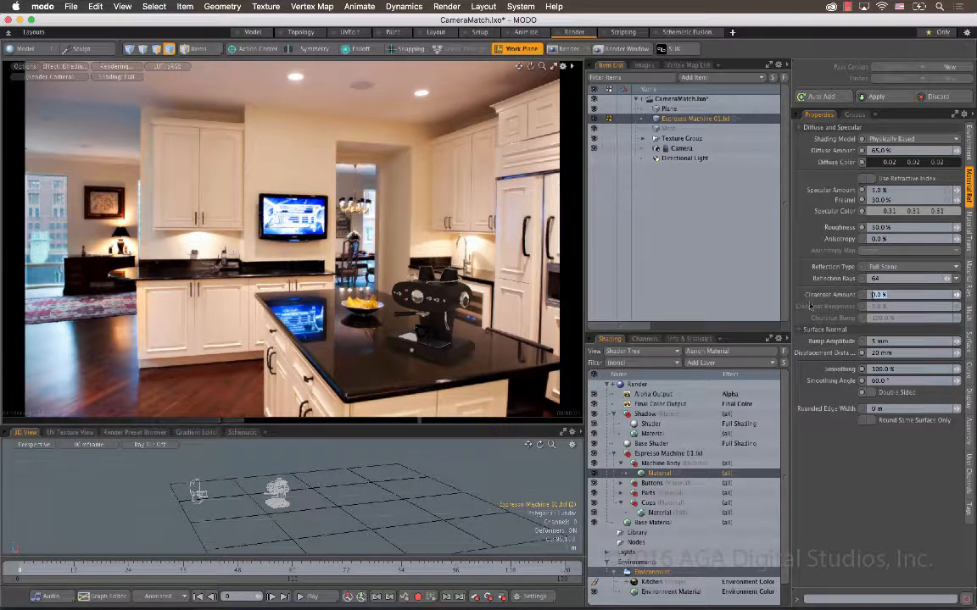
text(0)
key(Return)
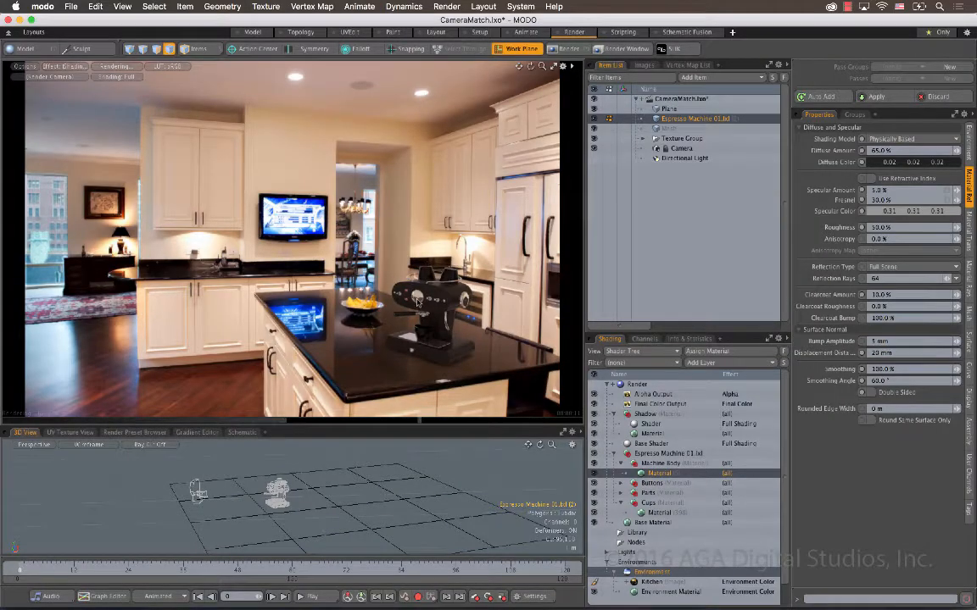
Step: Select the Parts material on the espresso machine and set both its Specular Amount and Fresnel to 20%
click(417, 301)
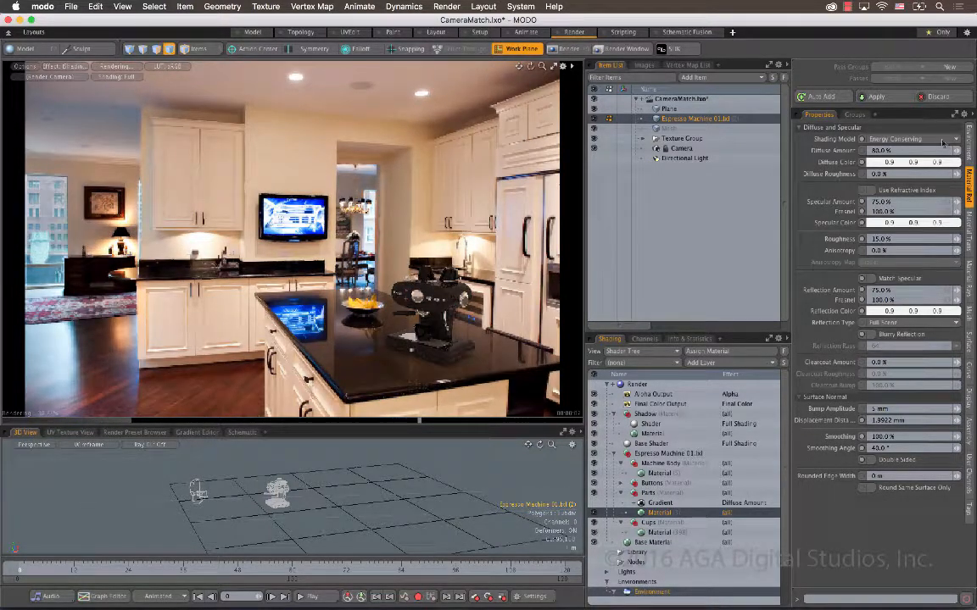
click(881, 202)
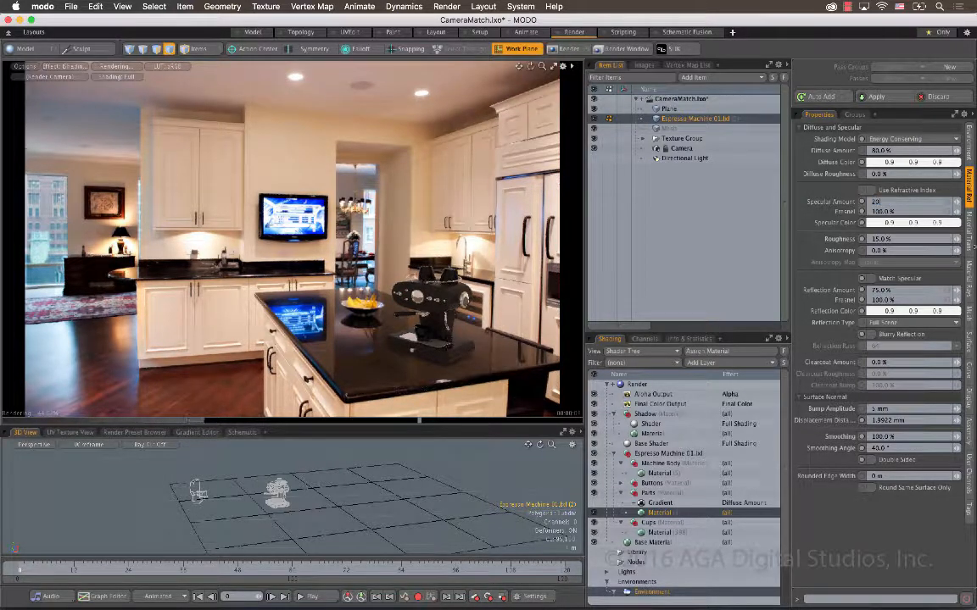
key(Tab)
text(20)
key(Tab)
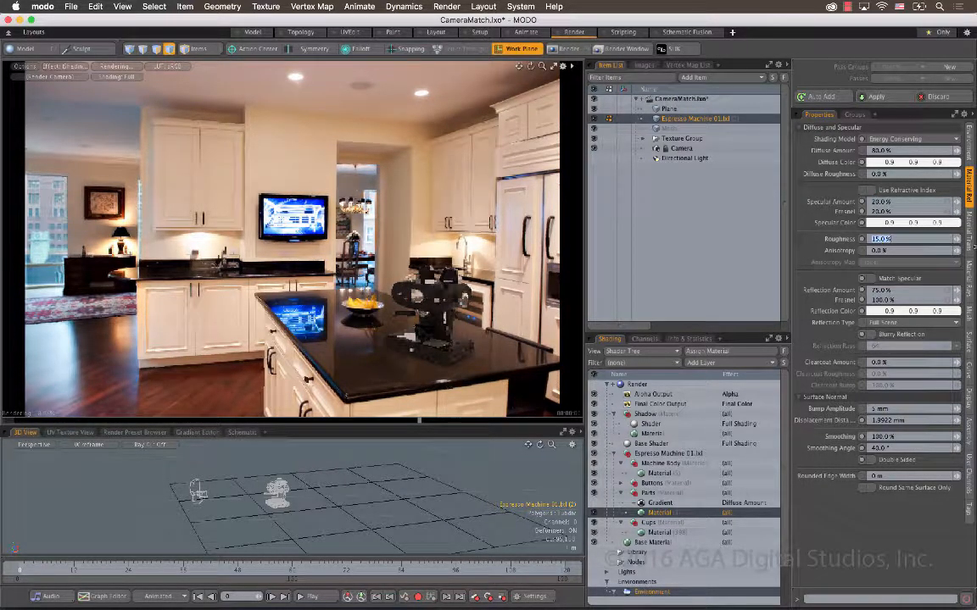
Step: Darken the Parts material's Specular Color to about 0.21 gray and set its Roughness to 40%
drag(913, 223, 820, 242)
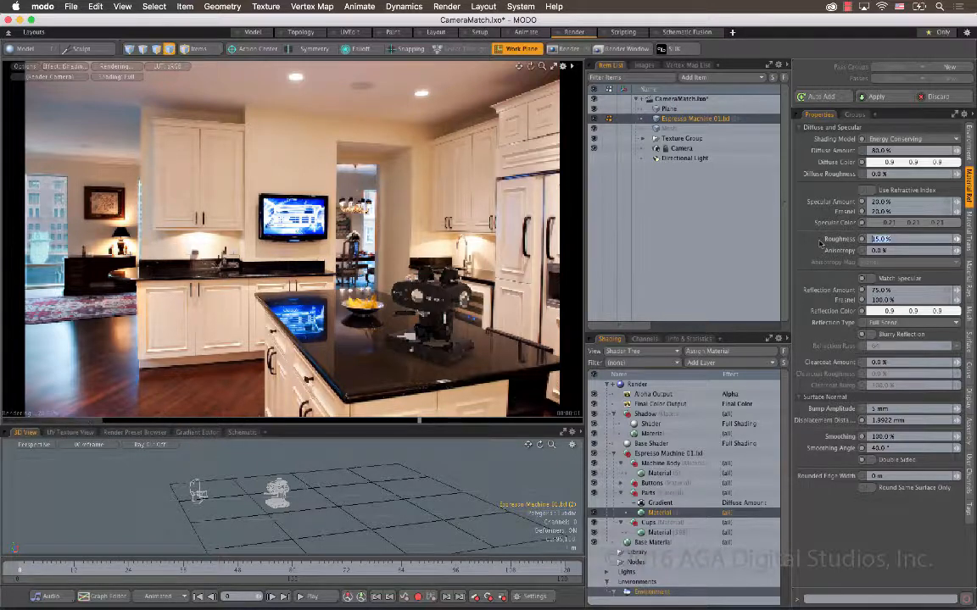
text(40)
key(Return)
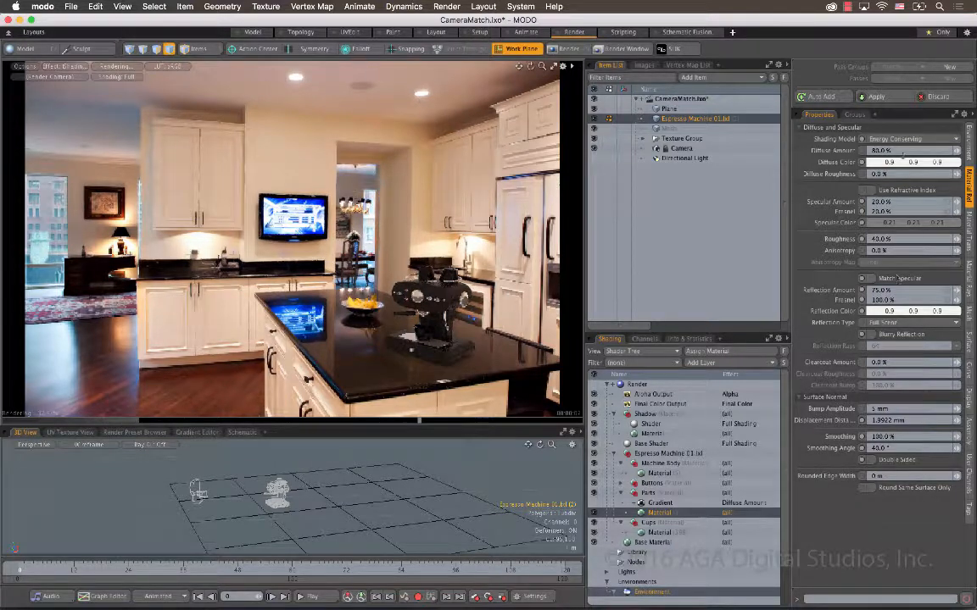
Step: Switch the Parts material to Physically Based shading, with a gray Specular Color of 0.54 and 30% Roughness
click(899, 140)
click(916, 149)
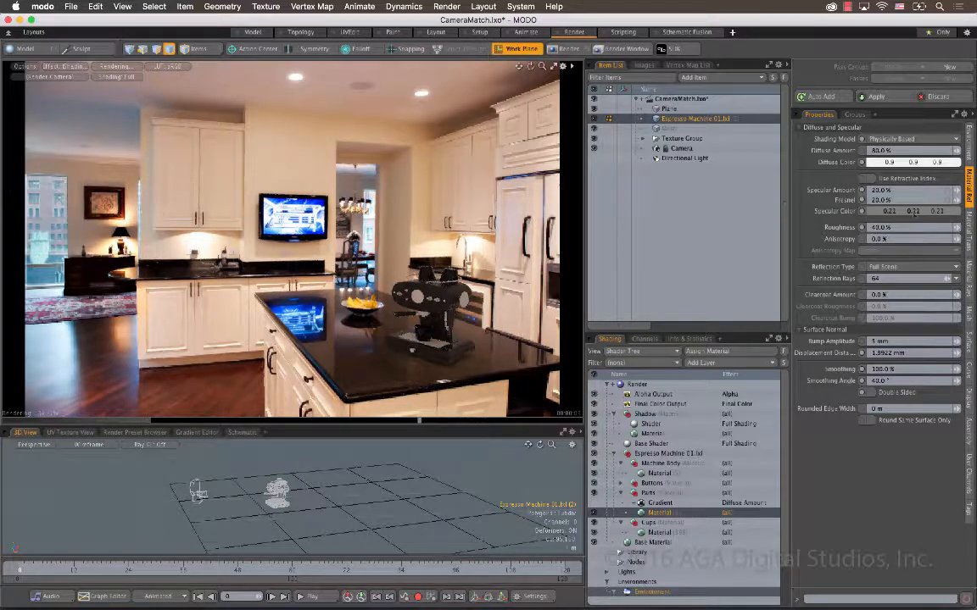
drag(914, 211, 907, 222)
click(905, 226)
text(30)
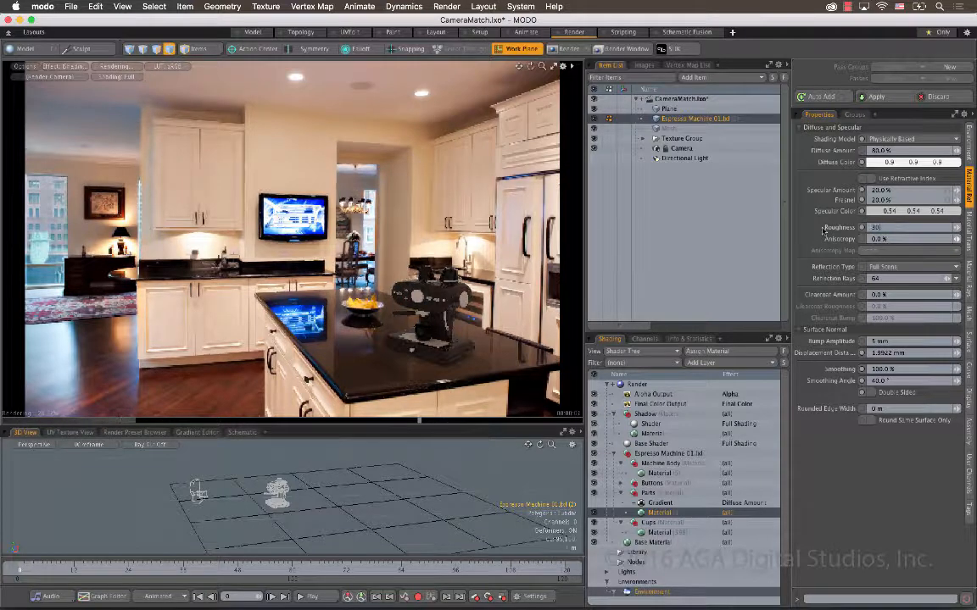
key(Return)
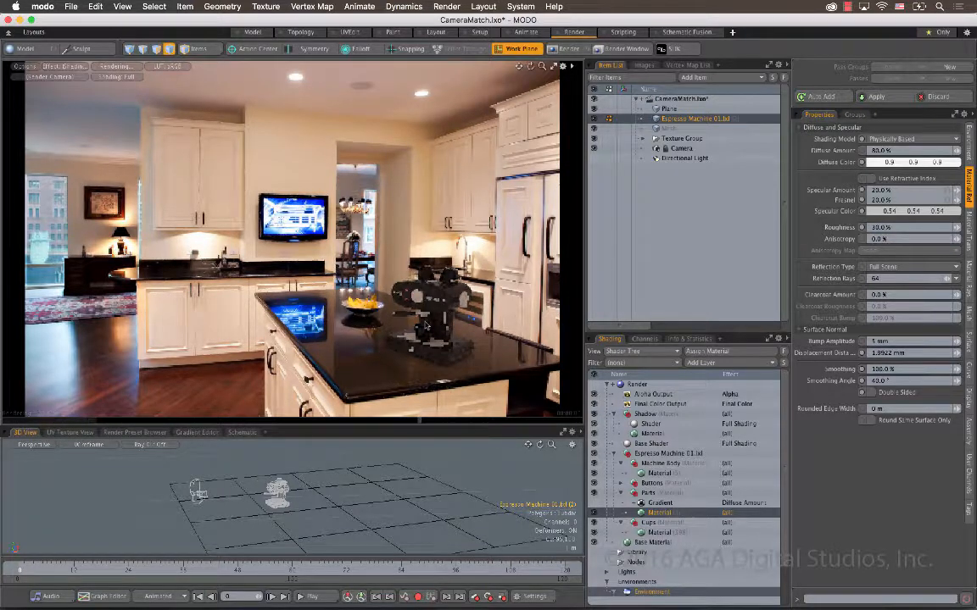
Step: Set the Parts material's Clearcoat Amount to 20%
click(893, 294)
text(20)
key(Return)
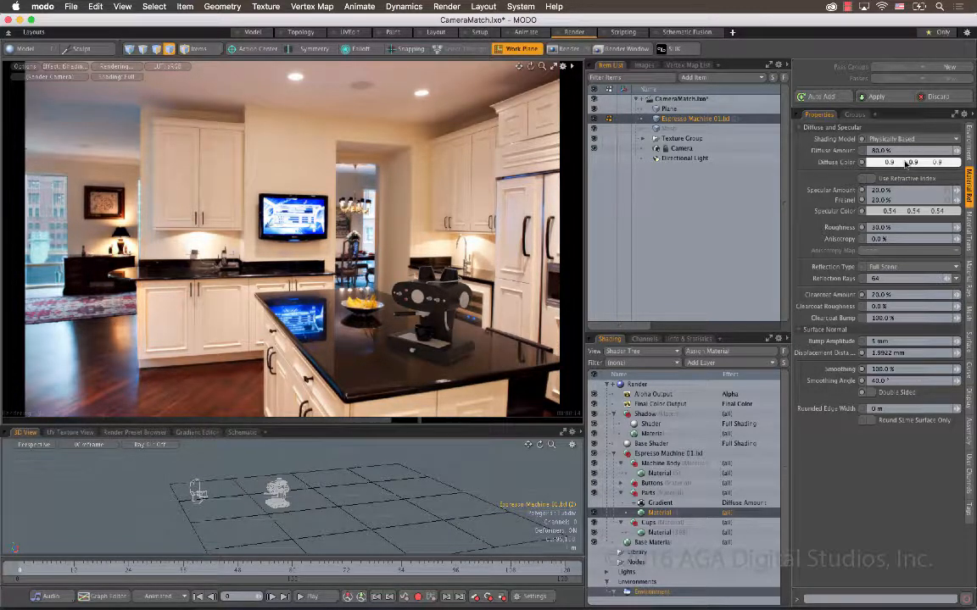
Step: Darken the Parts material's Diffuse Color to about 0.03 gray and brighten its Specular Color to about 0.89
mouse_move(900, 211)
mouse_down()
mouse_move(882, 212)
mouse_move(900, 214)
mouse_up()
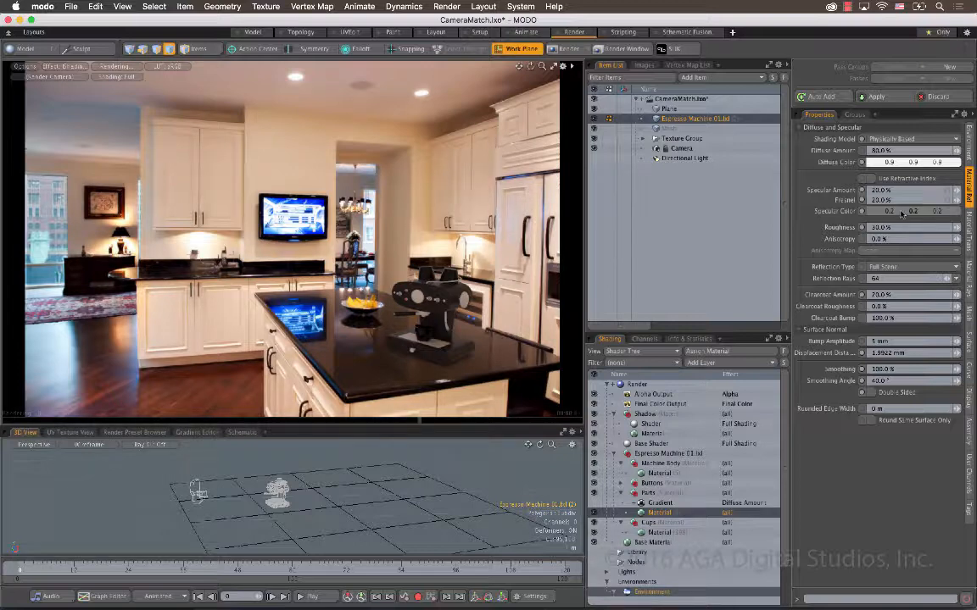
mouse_move(888, 162)
mouse_down()
mouse_move(849, 162)
mouse_move(904, 162)
mouse_up()
drag(904, 212, 959, 212)
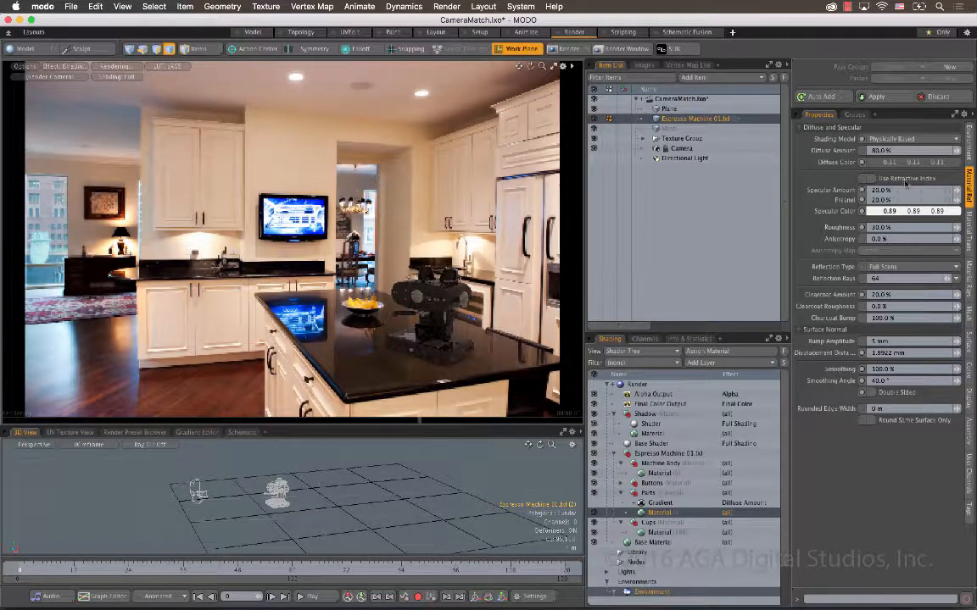
drag(902, 162, 883, 162)
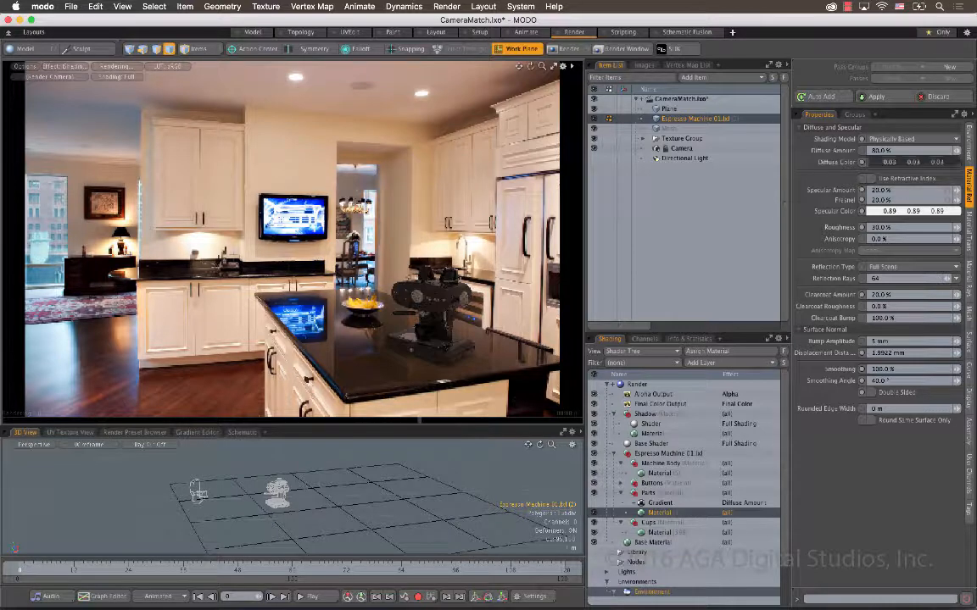
Step: Set the Parts material's Specular Amount to 35%, Fresnel to 40% and Roughness to 20%
mouse_move(955, 200)
mouse_down()
mouse_move(973, 200)
mouse_move(948, 190)
mouse_move(968, 190)
mouse_up()
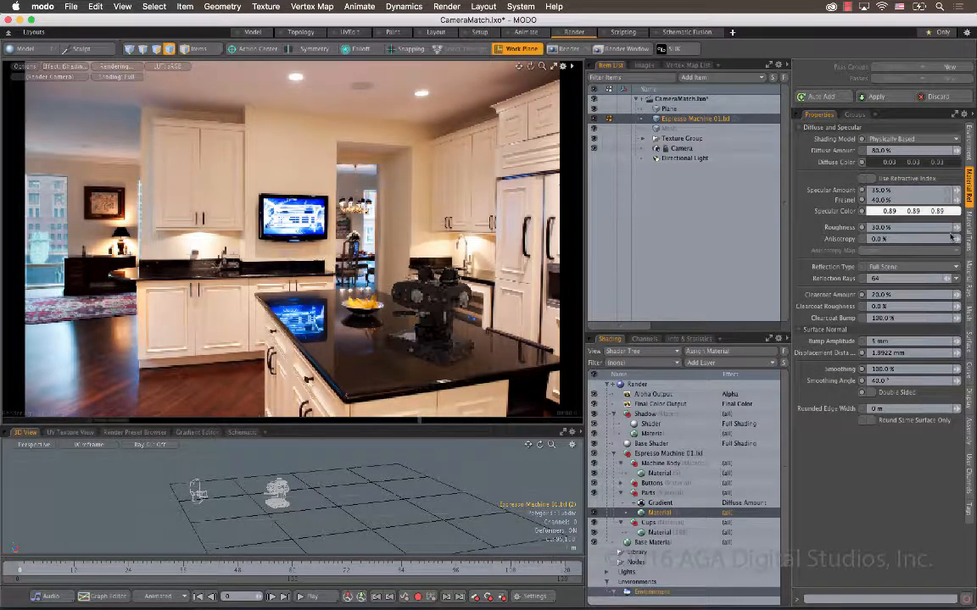
drag(956, 228, 948, 228)
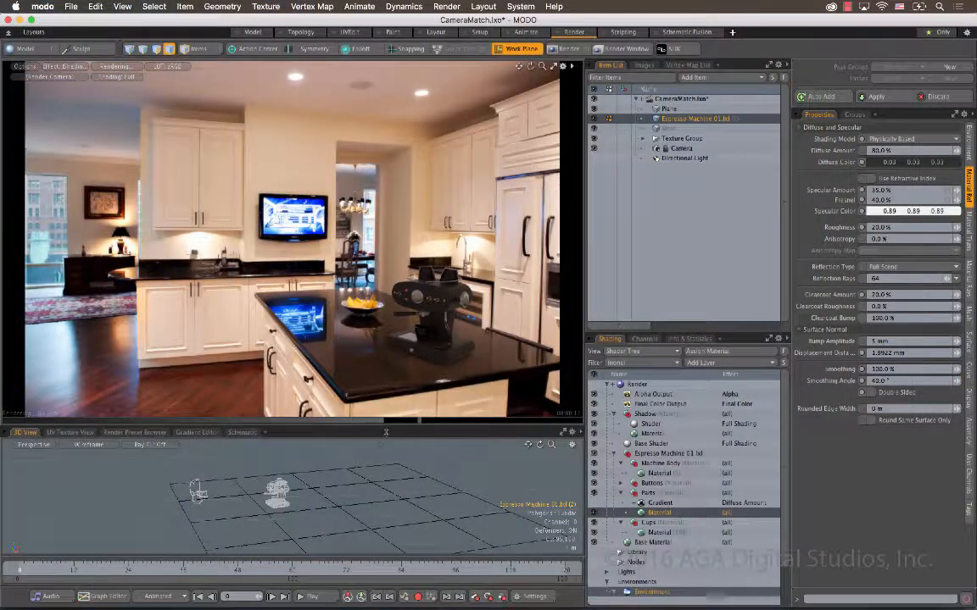
Step: Examine the espresso machine's front up close in the 3D view and enlarge the render preview
drag(386, 433, 394, 342)
key(shift+a)
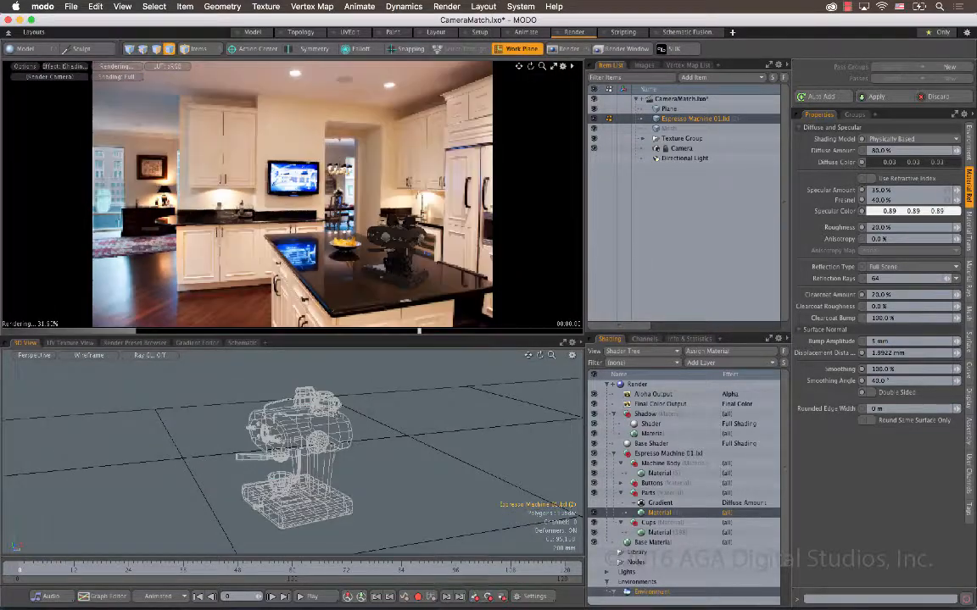
alt+drag(280, 424, 356, 419)
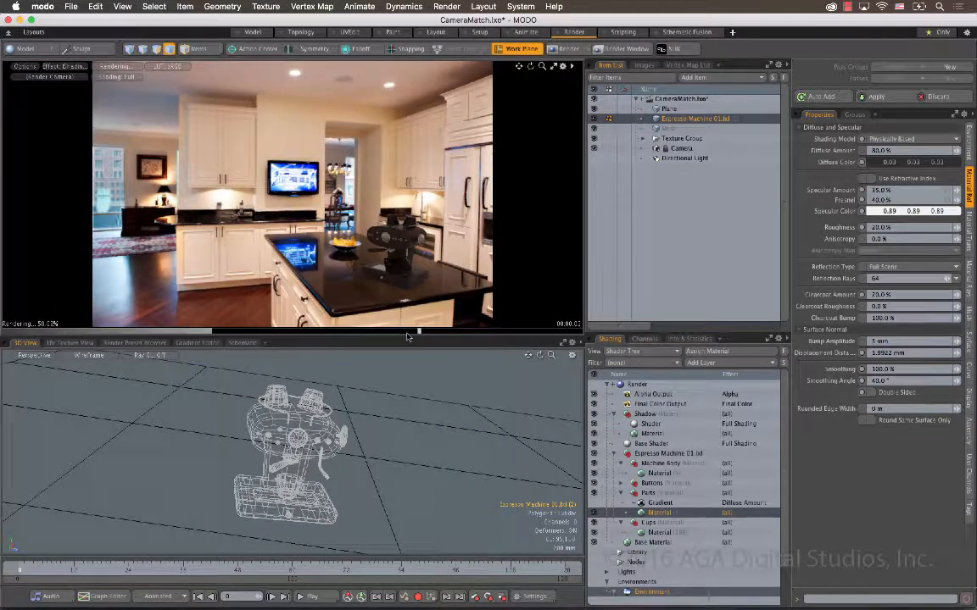
drag(407, 339, 407, 491)
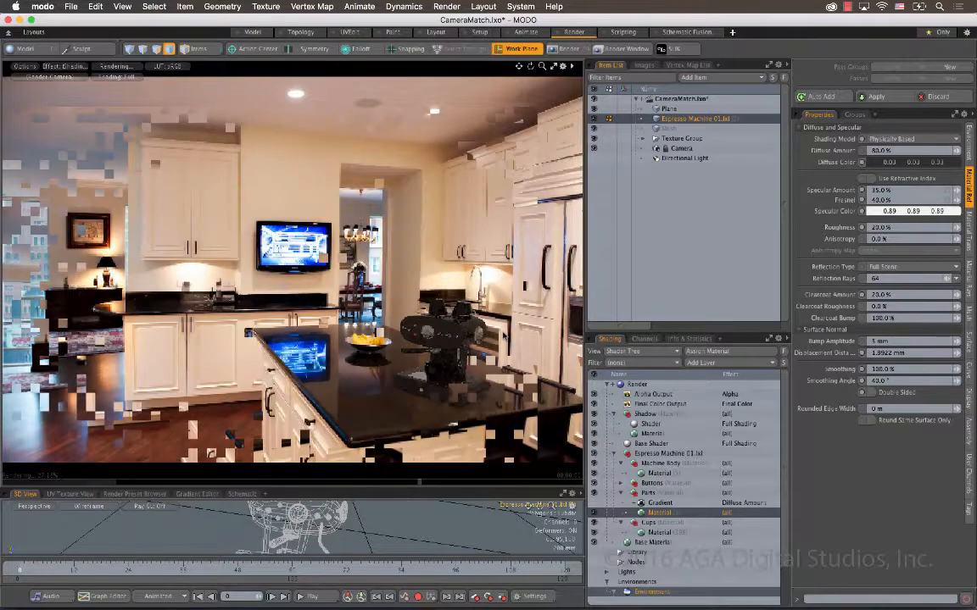